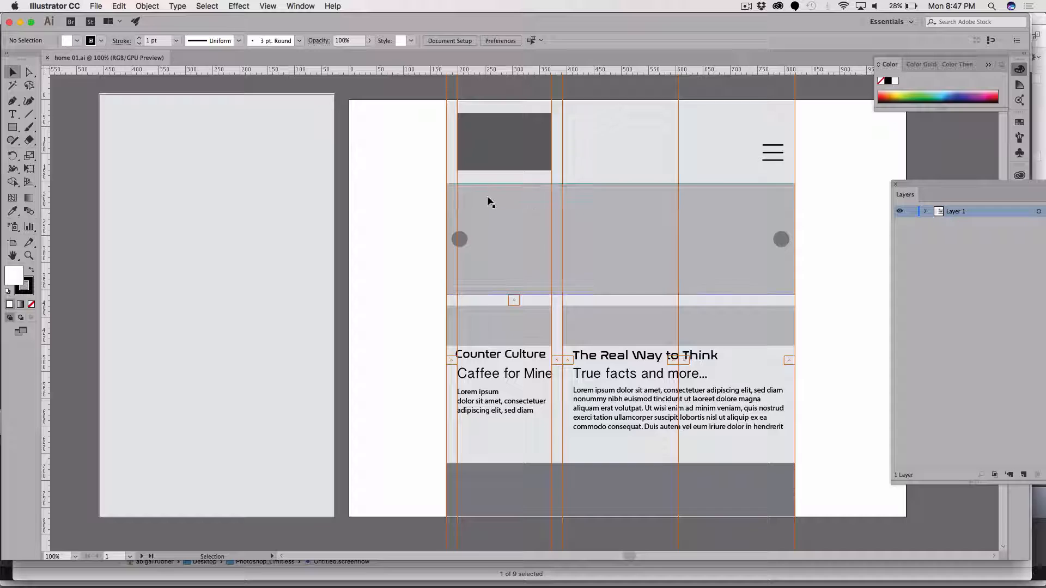
# Select the wide gray banner rectangle below the header of the home page wireframe.
pyautogui.click(487, 198)
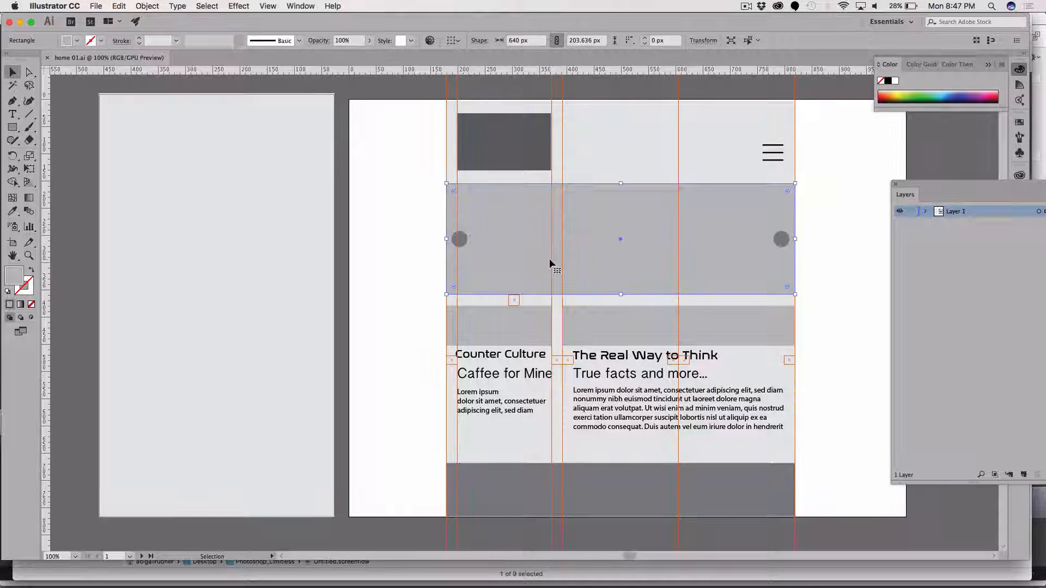
pyautogui.hscroll(3, 549, 258)
pyautogui.hscroll(5, 550, 264)
pyautogui.scroll(-2, 550, 264)
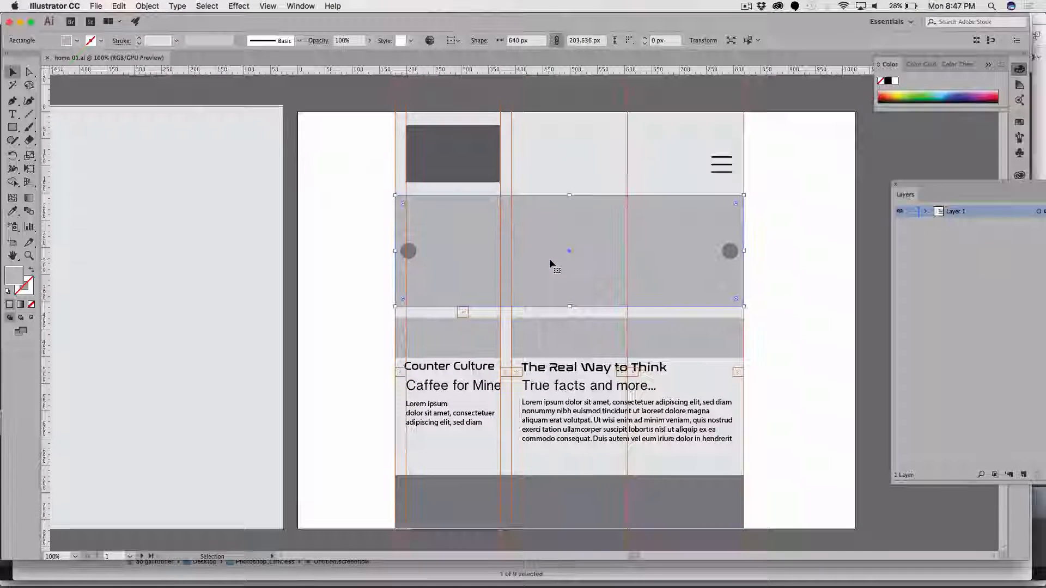
pyautogui.hscroll(-2, 550, 263)
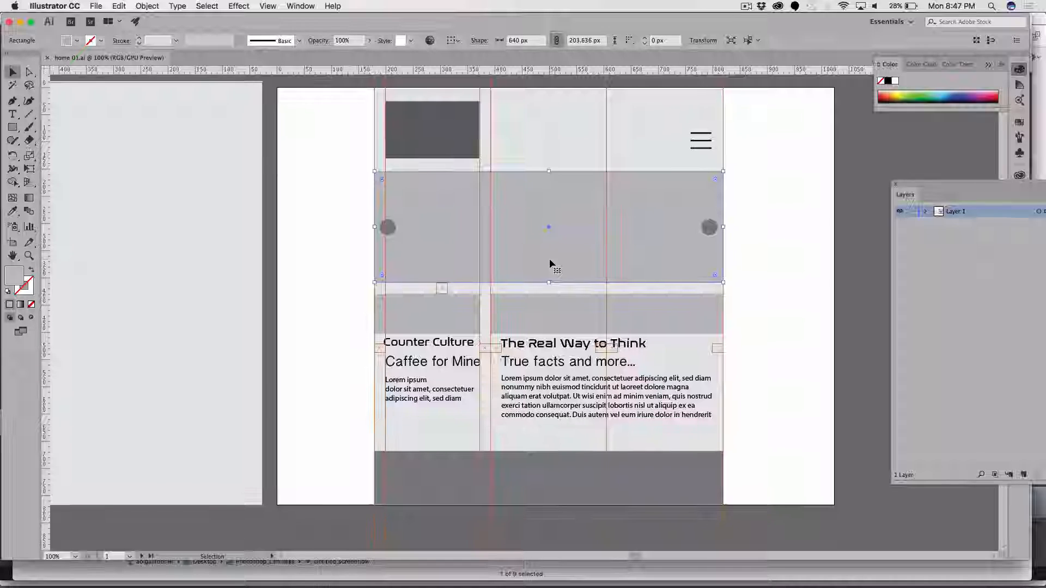
pyautogui.scroll(-1, 550, 264)
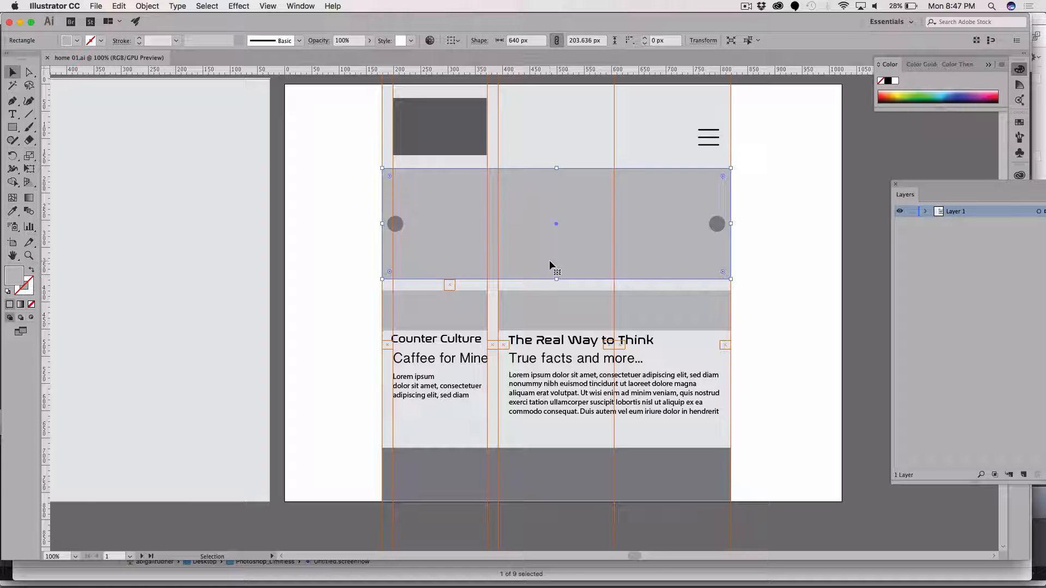
# Switch to Firefox and open the adobe.com home page.
pyautogui.press('super+Tab')
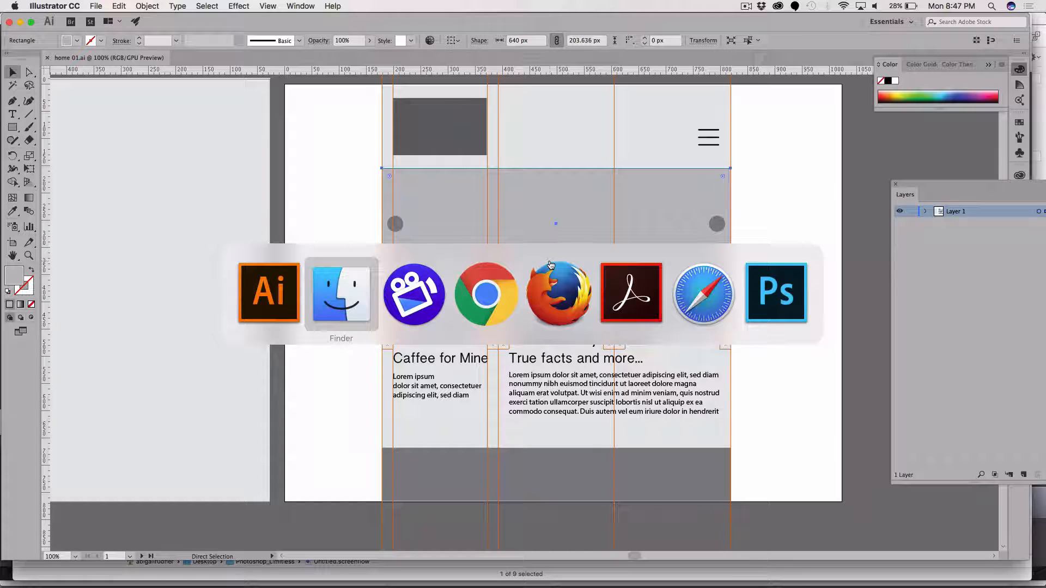
pyautogui.press('super+Tab')
pyautogui.press('super+Tab')
pyautogui.press('super+Tab')
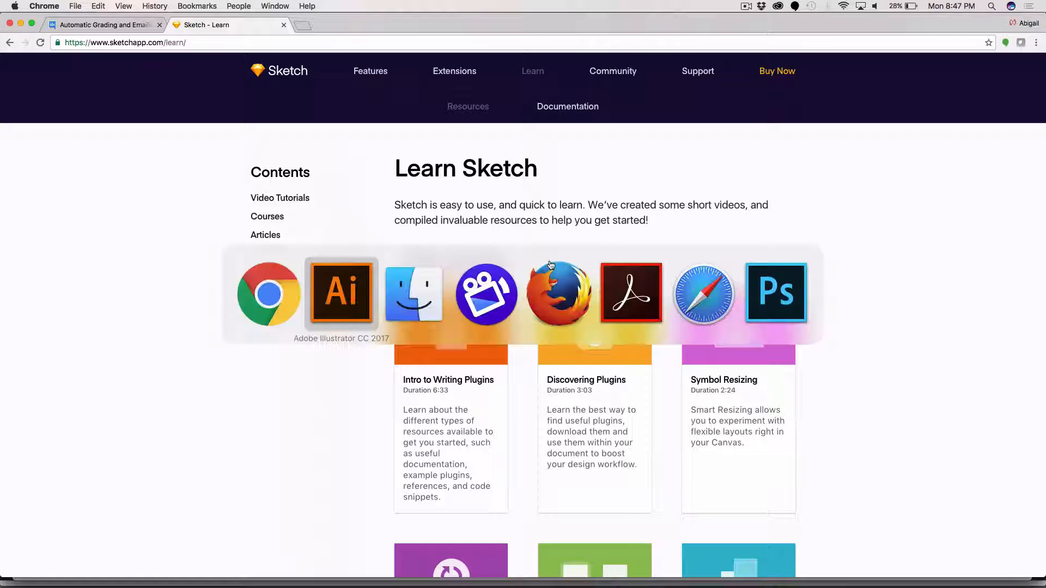
pyautogui.press('super+Tab')
pyautogui.press('super+Tab')
pyautogui.press('super+Tab')
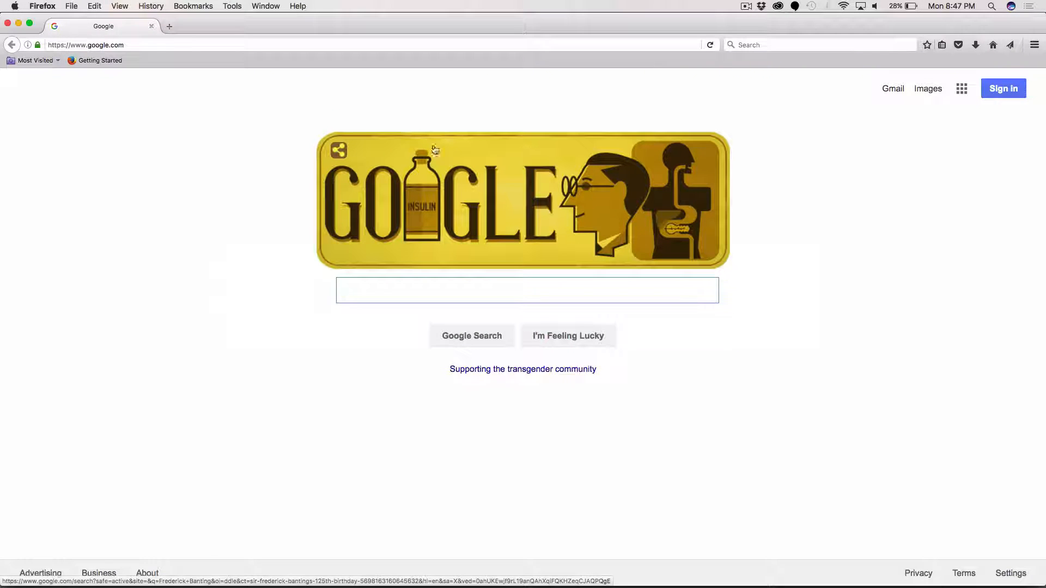
pyautogui.click(327, 41)
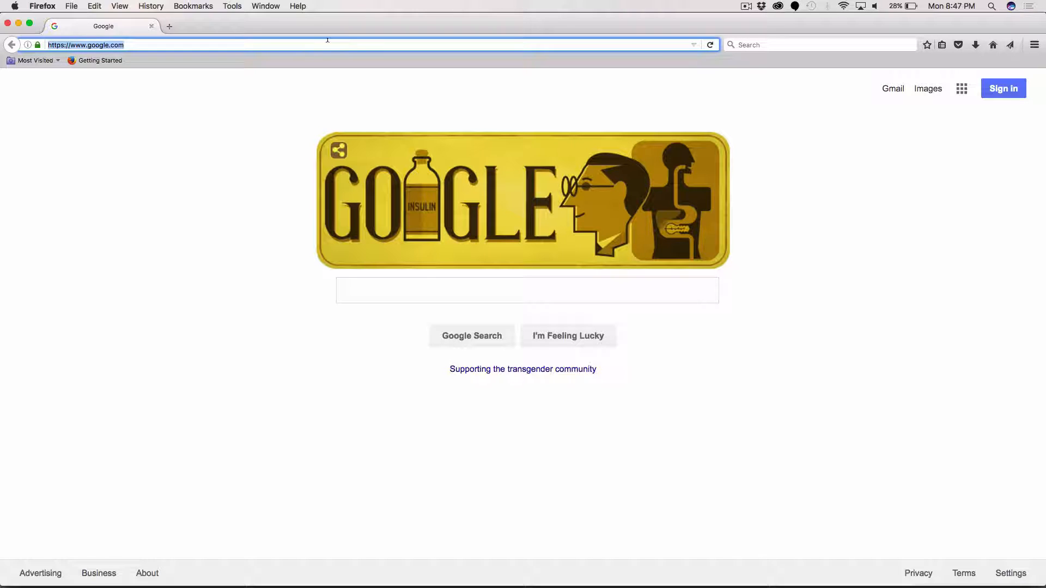
pyautogui.write('adobe.com/')
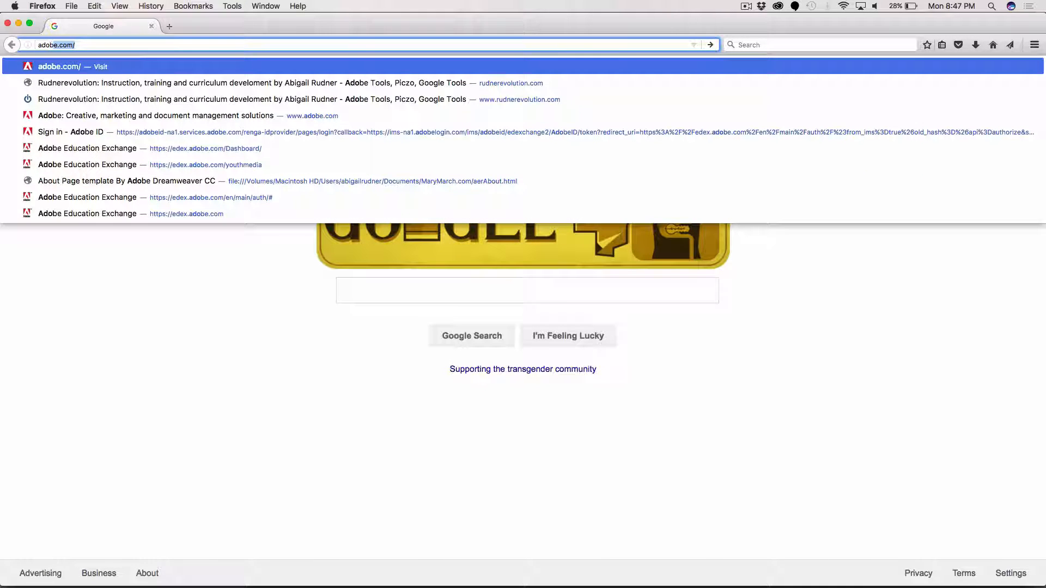
pyautogui.press('Return')
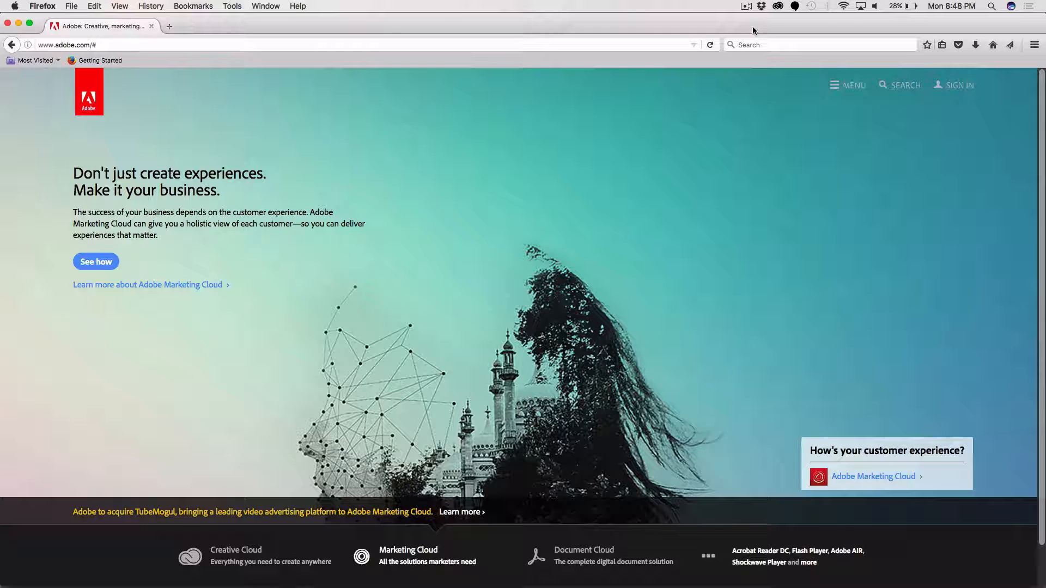
# Measure the full-width upper area of the Adobe page with the screenshot selection crosshair.
pyautogui.press('super+shift+4')
pyautogui.moveTo(0, 69); pyautogui.dragTo(1036, 237)
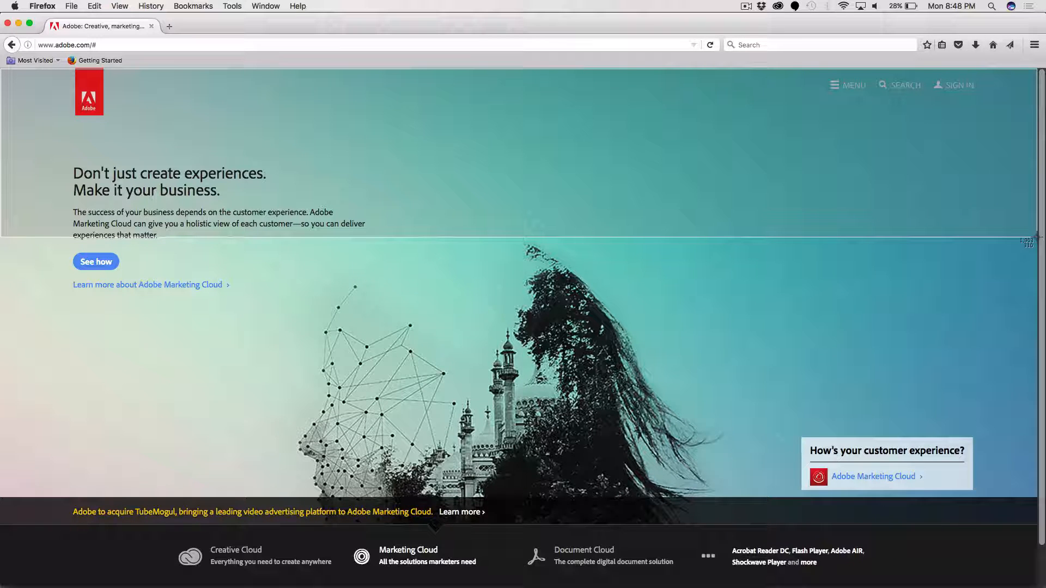
pyautogui.moveTo(1036, 237); pyautogui.dragTo(1037, 237)
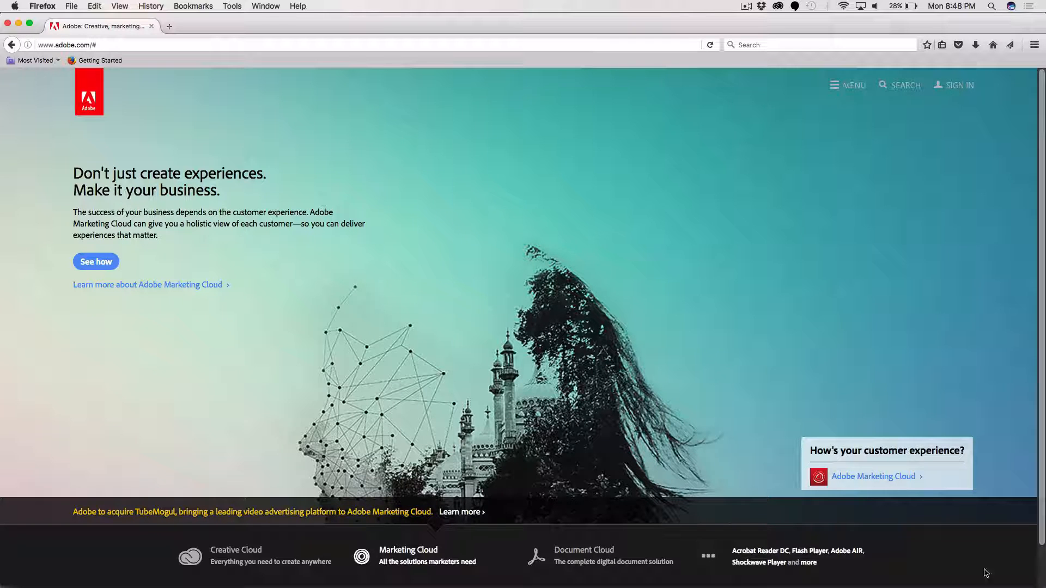
# Search the web for "common sizes for web pages".
pyautogui.click(664, 45)
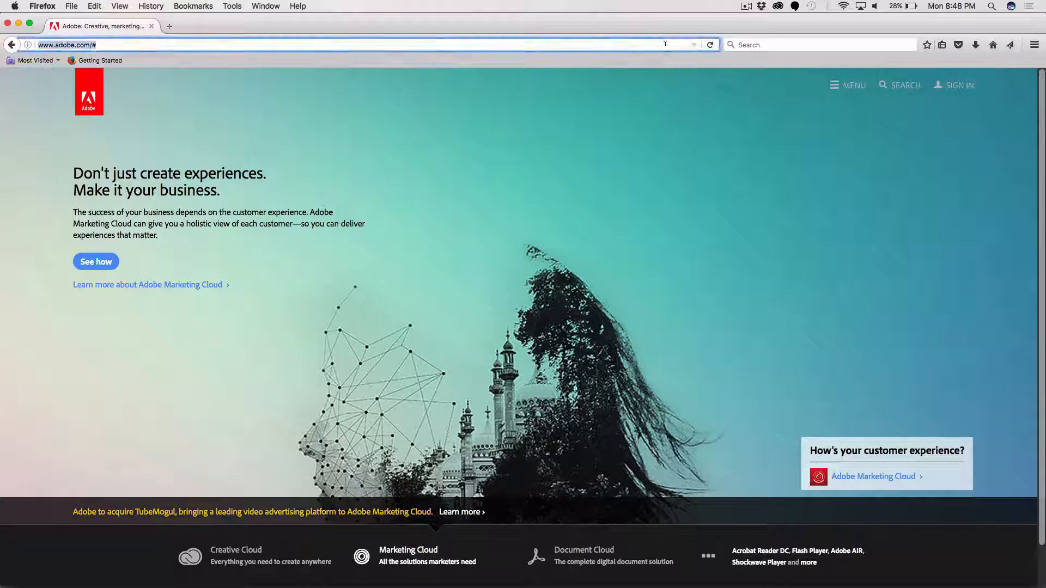
pyautogui.write('common ')
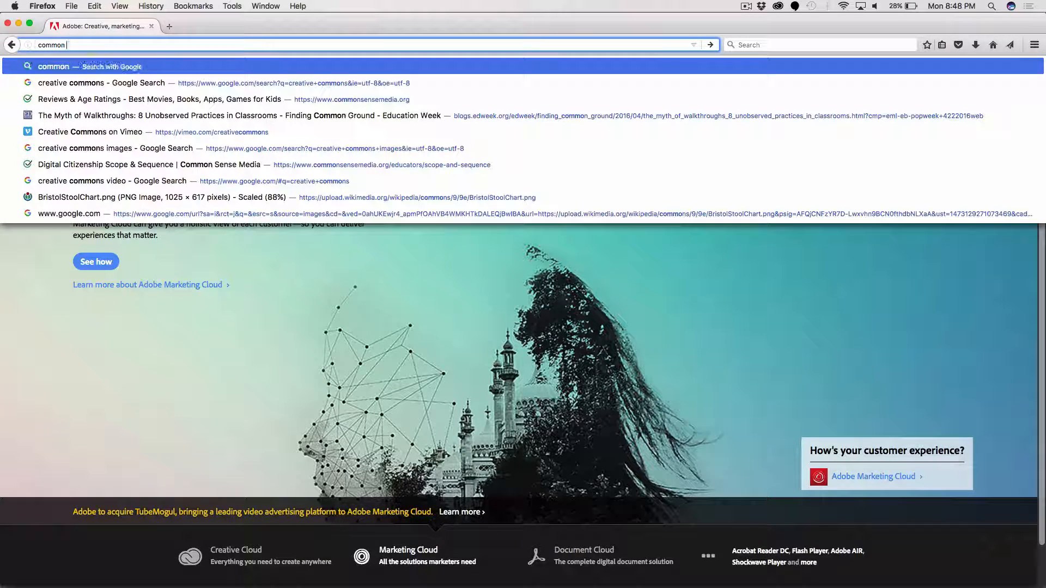
pyautogui.write('sizes')
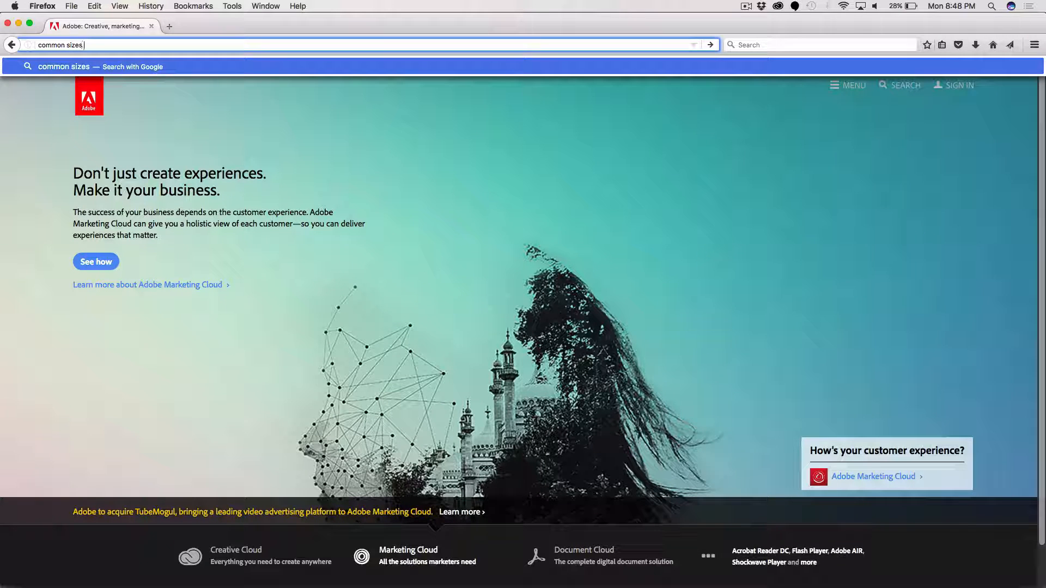
pyautogui.write(' for web pages')
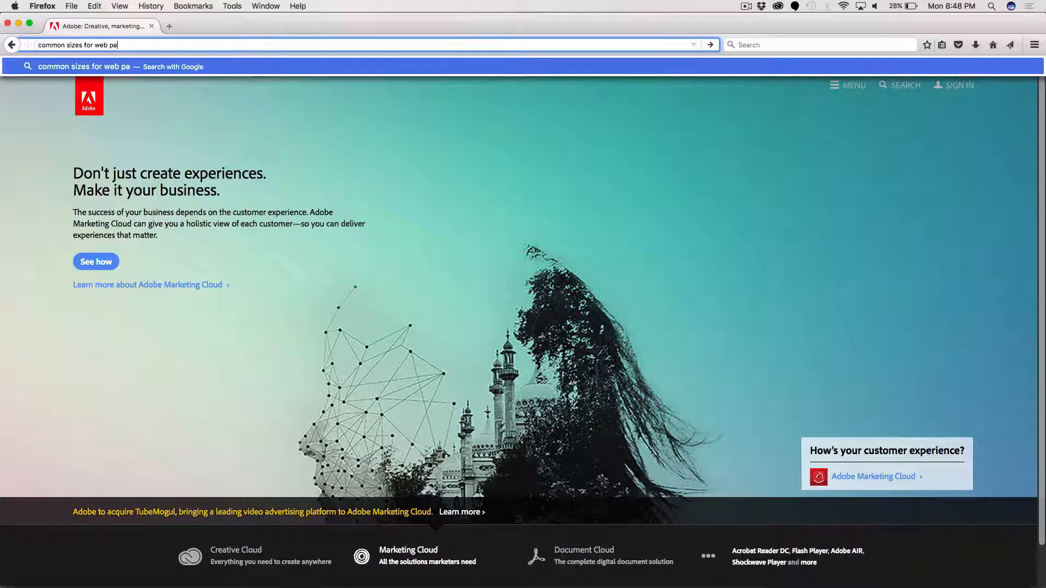
pyautogui.press('Return')
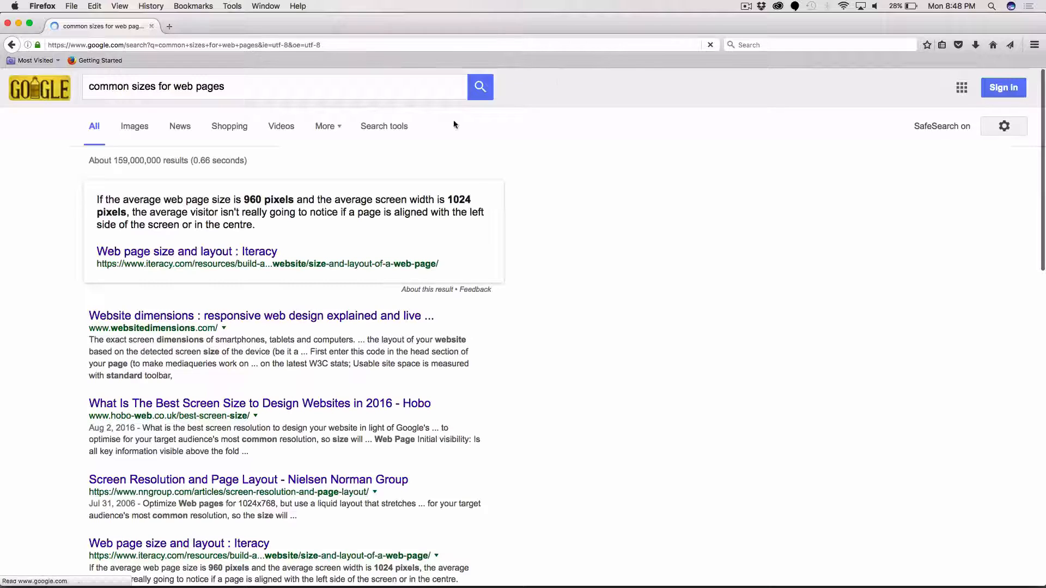
# Open the websitedimensions.com search result and read its overview of devices, resolutions and conventions.
pyautogui.click(176, 319)
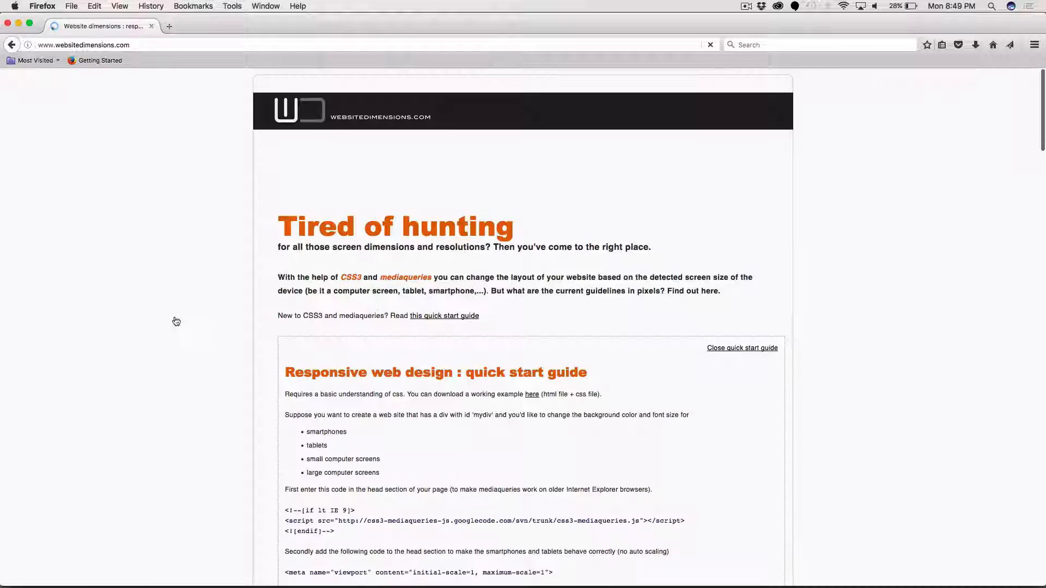
pyautogui.scroll(-3, 270, 352)
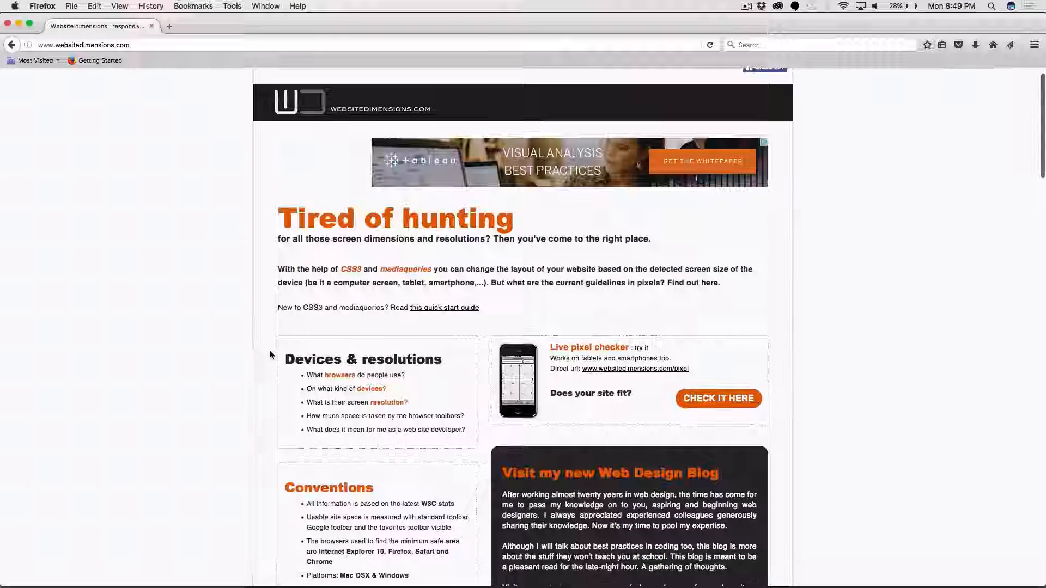
pyautogui.scroll(-1, 269, 352)
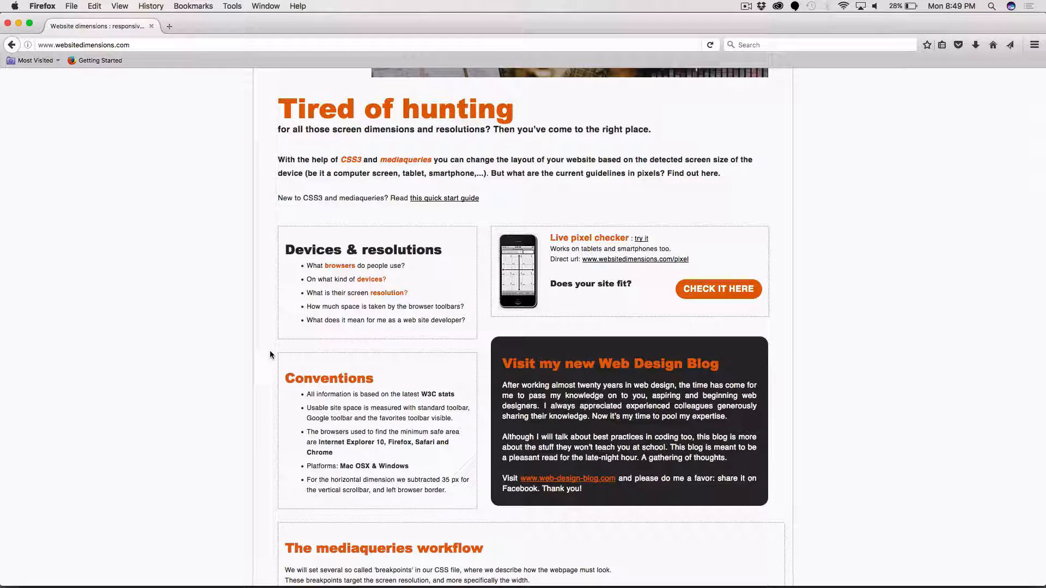
pyautogui.scroll(-1, 270, 351)
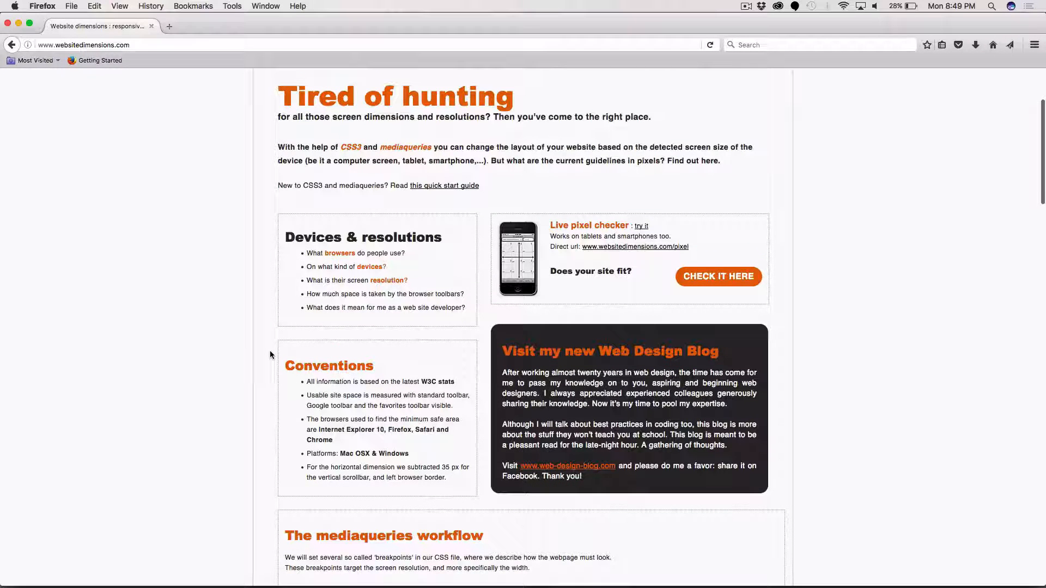
pyautogui.scroll(-1, 270, 351)
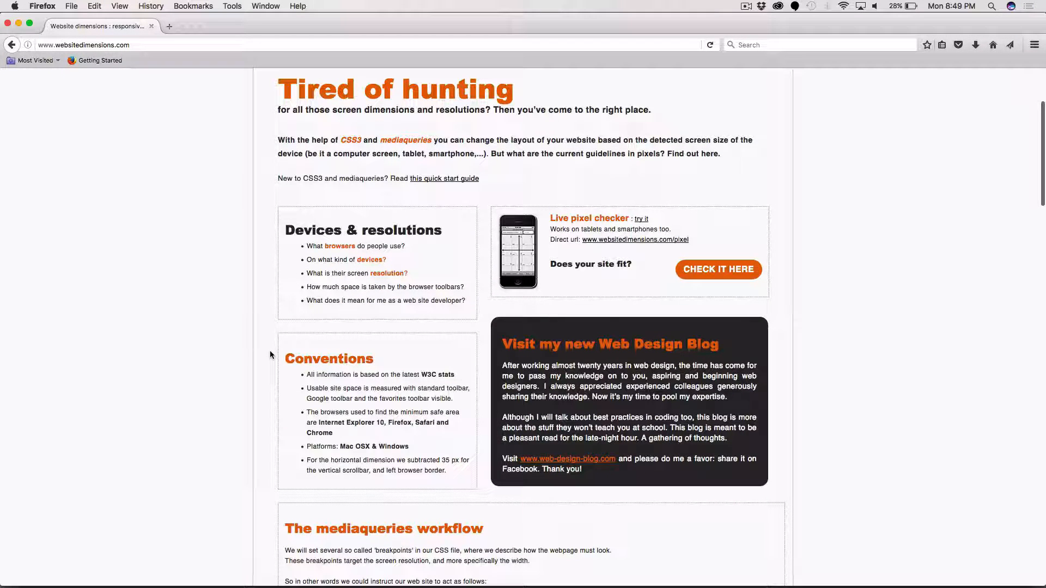
# Go back to the search results for common web page sizes and switch to the wireframe in Illustrator.
pyautogui.click(12, 45)
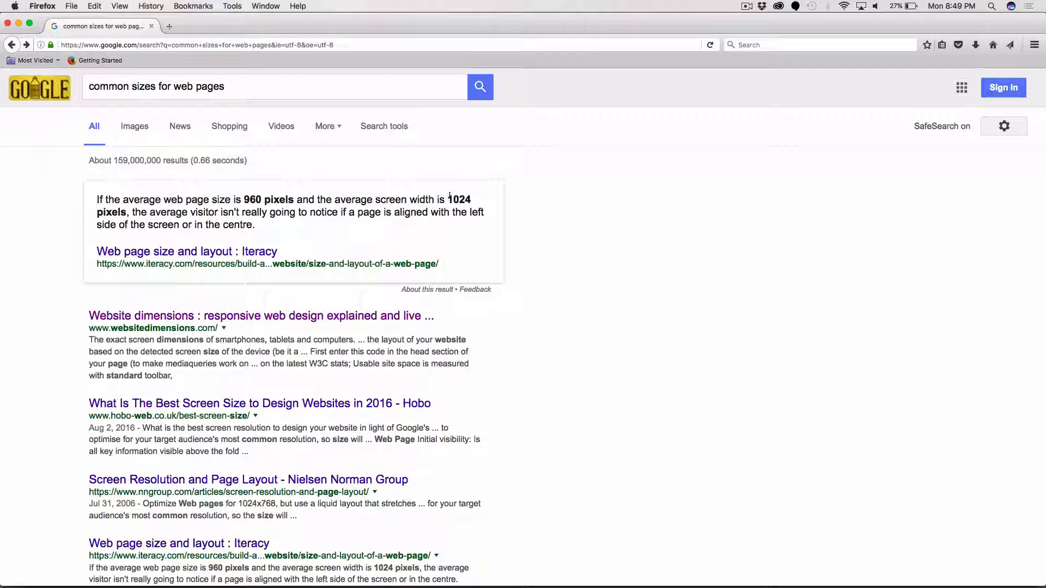
pyautogui.press('super+Tab')
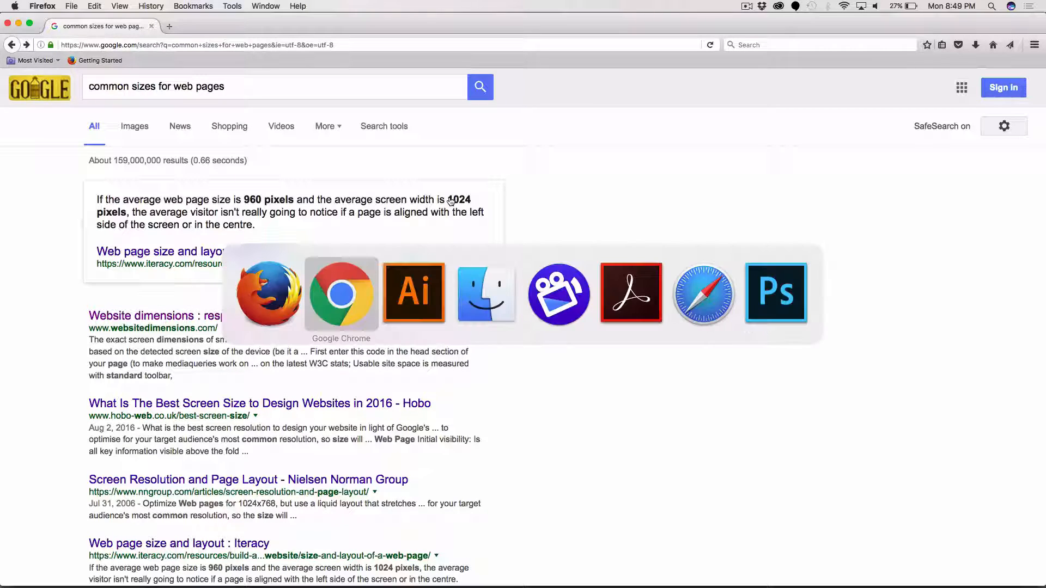
pyautogui.press('Tab')
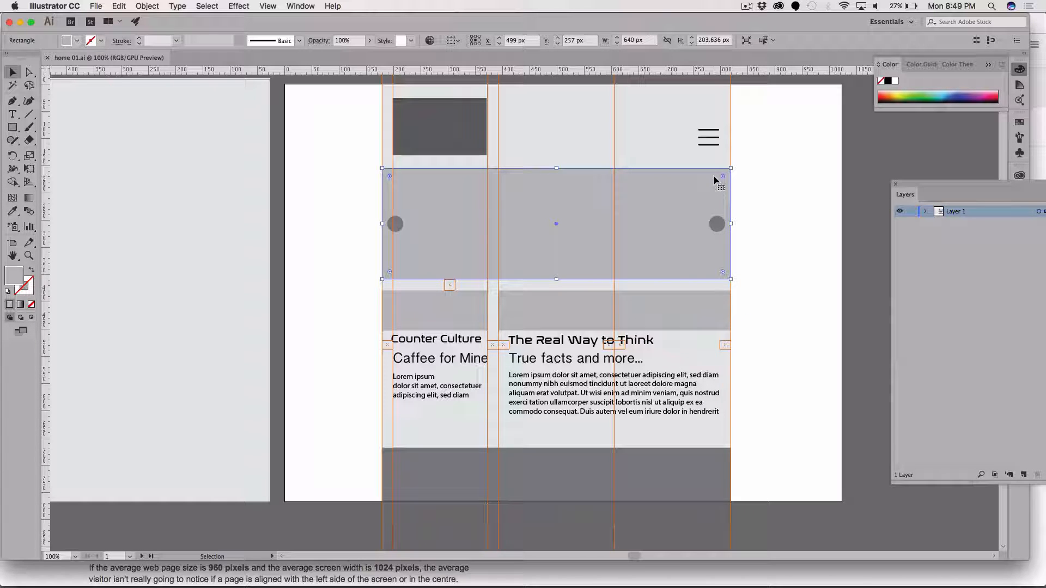
pyautogui.scroll(2, 714, 175)
pyautogui.hscroll(2, 714, 175)
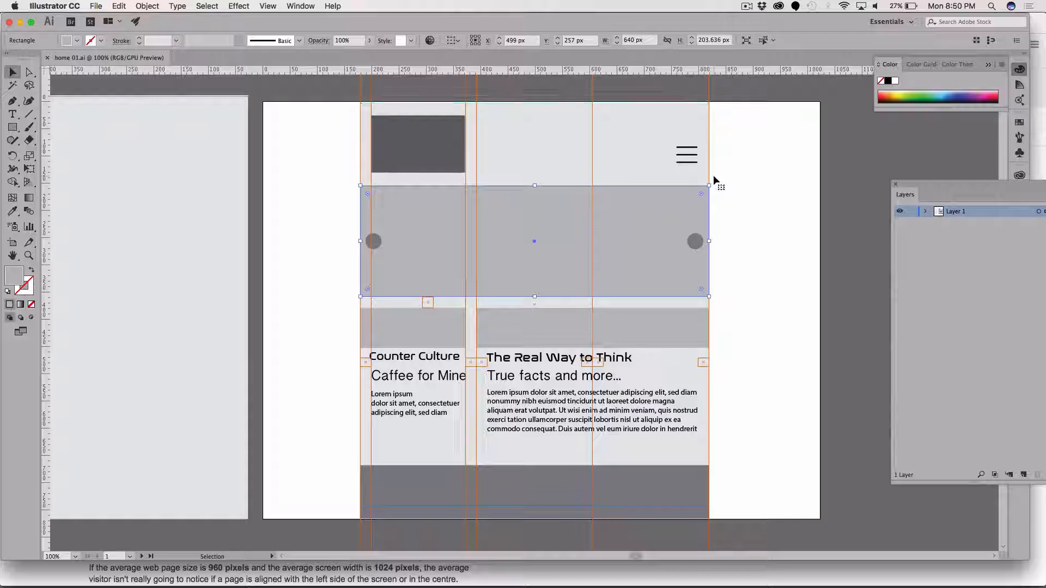
pyautogui.scroll(1, 714, 176)
pyautogui.hscroll(1, 714, 176)
pyautogui.hscroll(3, 713, 175)
pyautogui.scroll(1, 714, 175)
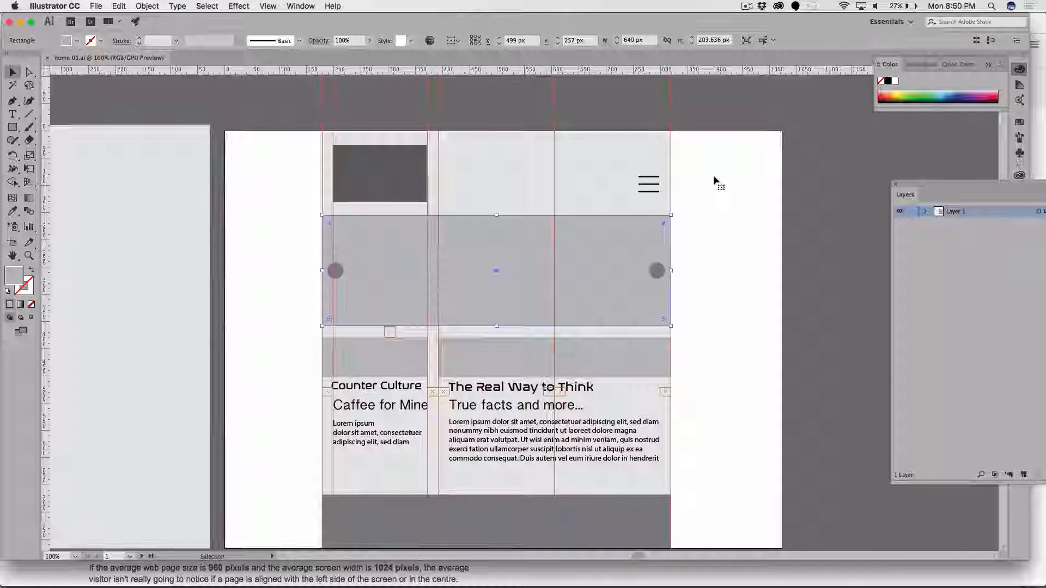
pyautogui.hscroll(-6, 714, 175)
pyautogui.scroll(1, 714, 175)
pyautogui.scroll(-4, 714, 175)
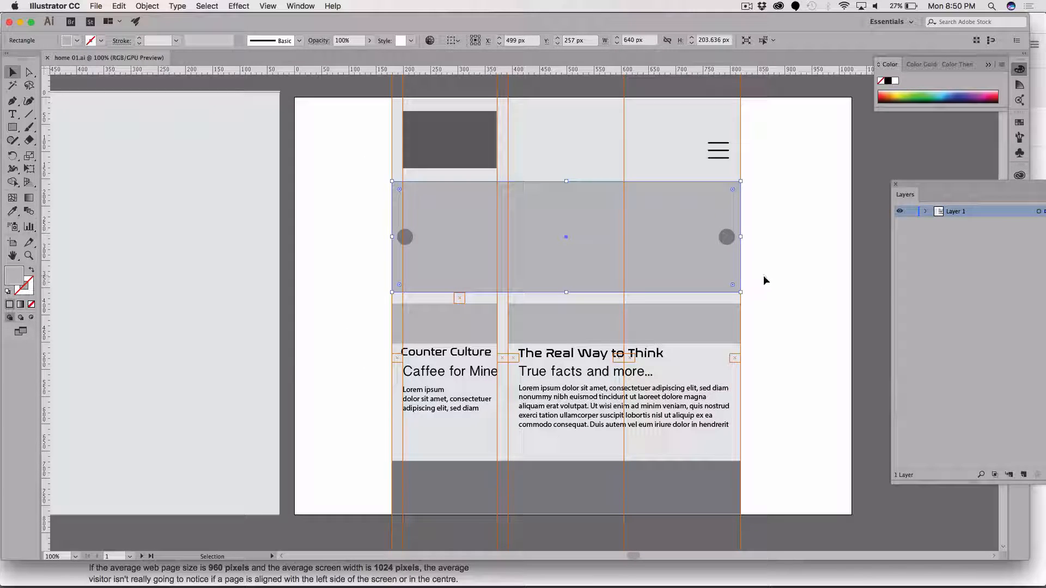
pyautogui.scroll(-1, 763, 276)
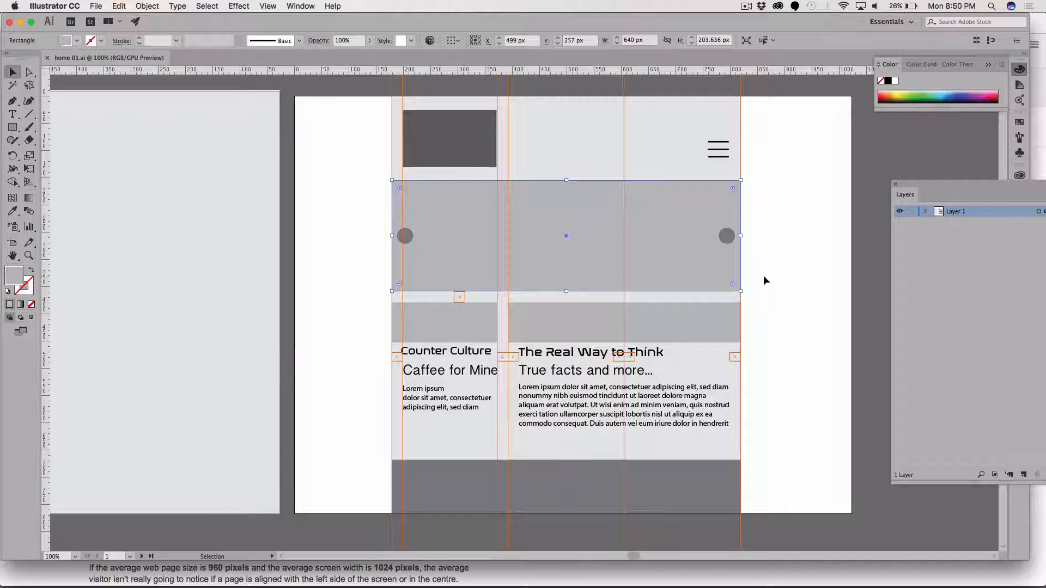
pyautogui.scroll(-1, 763, 276)
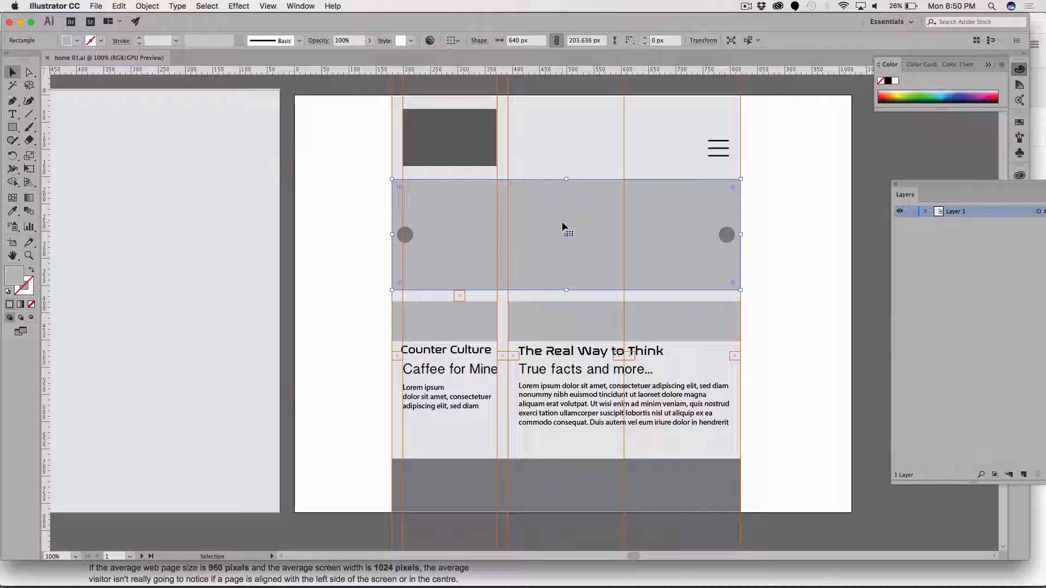
pyautogui.scroll(4, 563, 225)
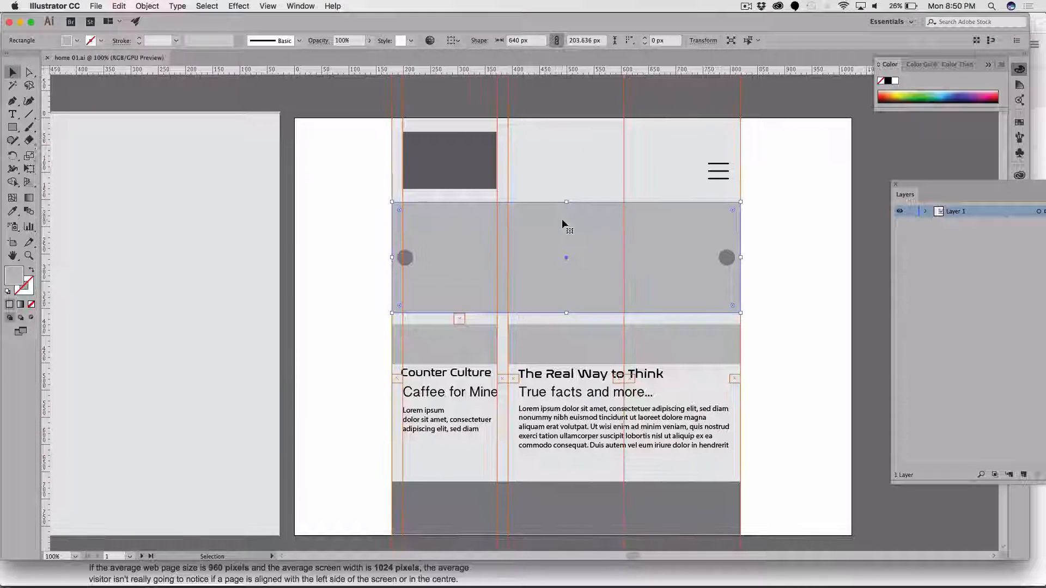
pyautogui.scroll(-5, 561, 218)
pyautogui.hscroll(3, 561, 217)
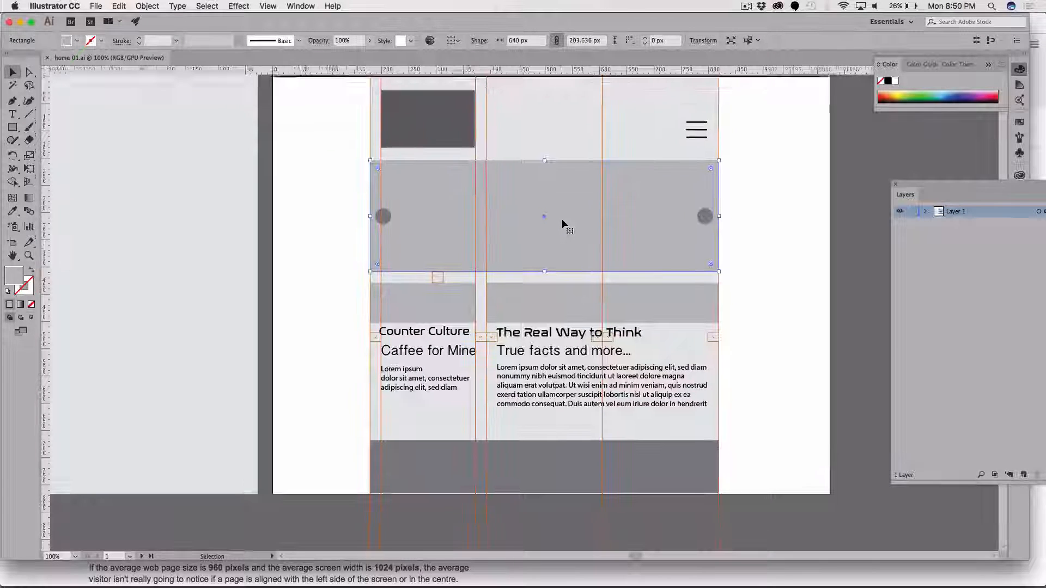
pyautogui.scroll(-2, 562, 221)
pyautogui.hscroll(-2, 562, 220)
pyautogui.scroll(4, 562, 220)
pyautogui.scroll(-2, 562, 221)
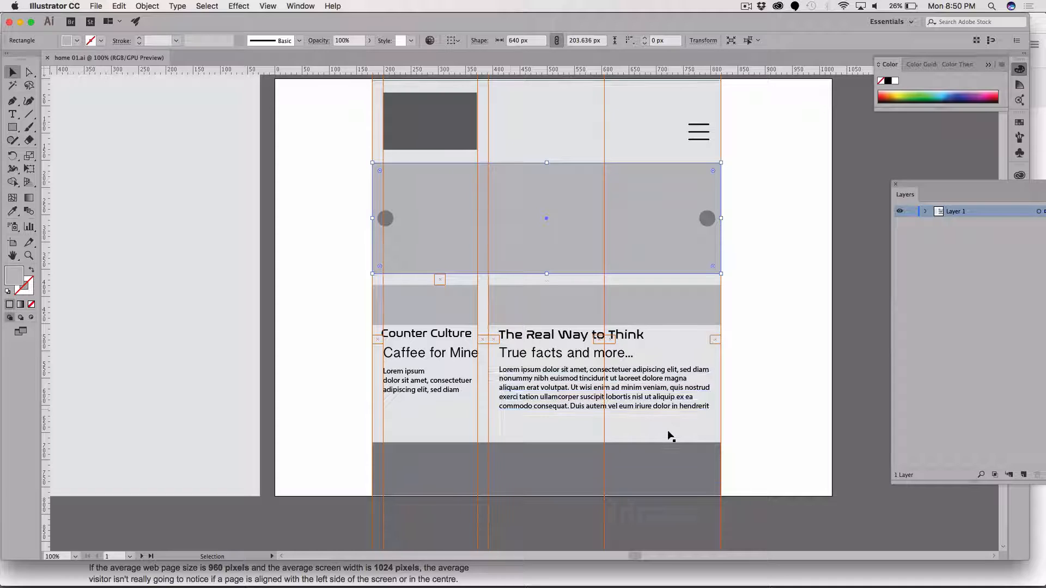
pyautogui.scroll(1, 668, 444)
pyautogui.hscroll(-1, 668, 444)
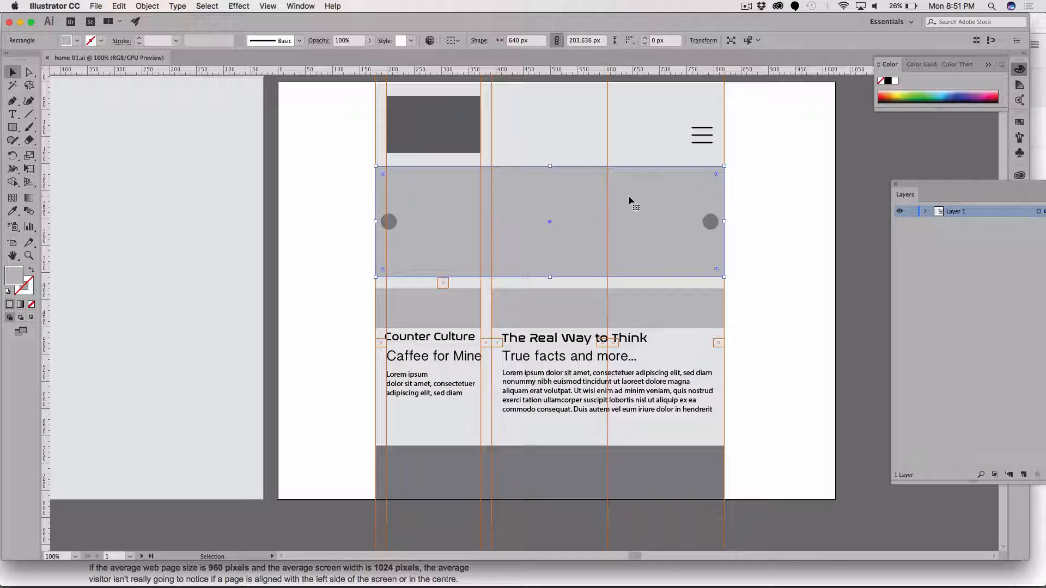
pyautogui.scroll(1, 629, 196)
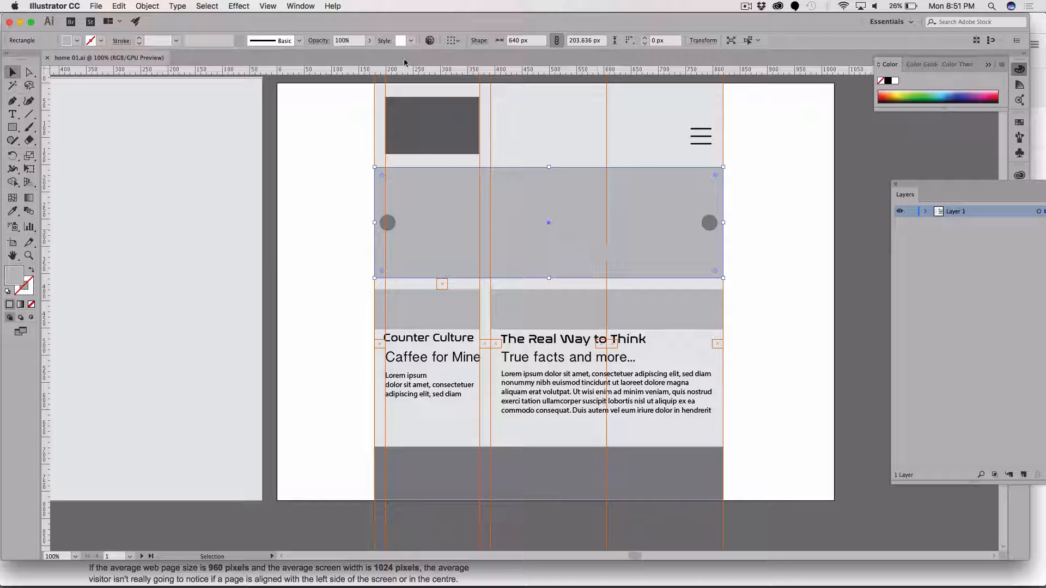
# Hide the guides in the wireframe and deselect the wide banner rectangle.
pyautogui.click(314, 8)
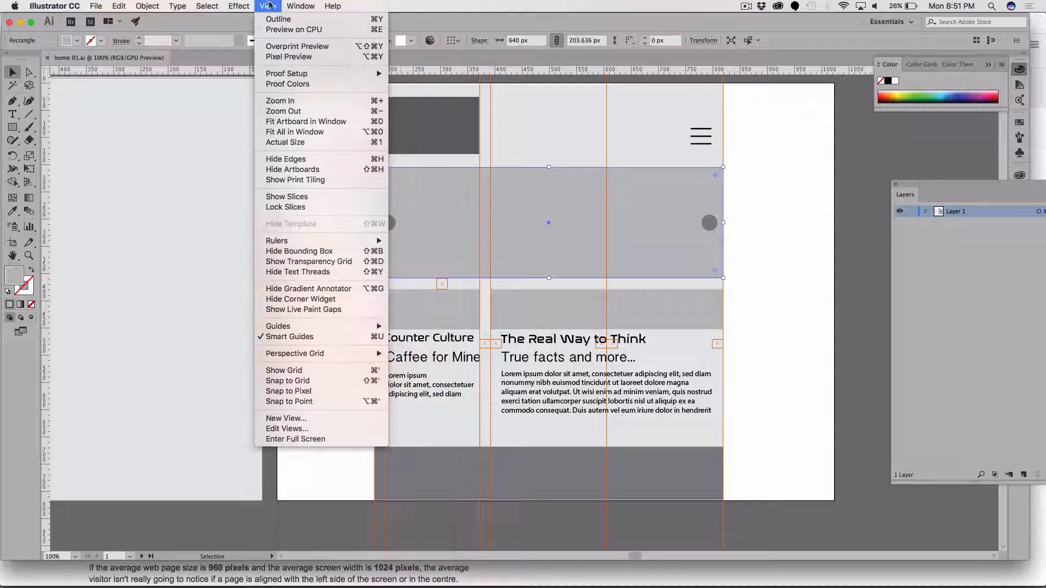
pyautogui.moveTo(296, 240)
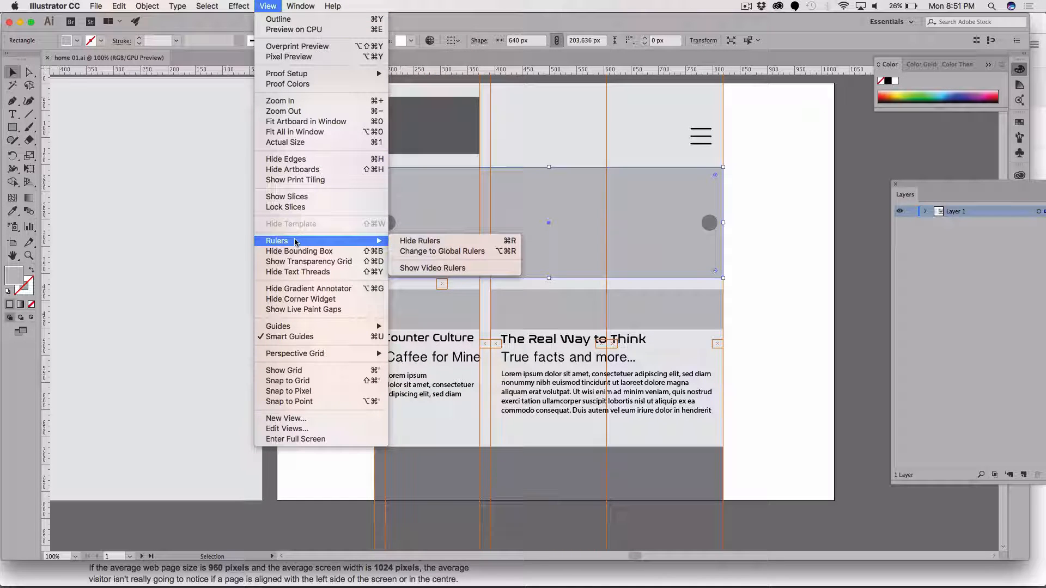
pyautogui.moveTo(297, 329)
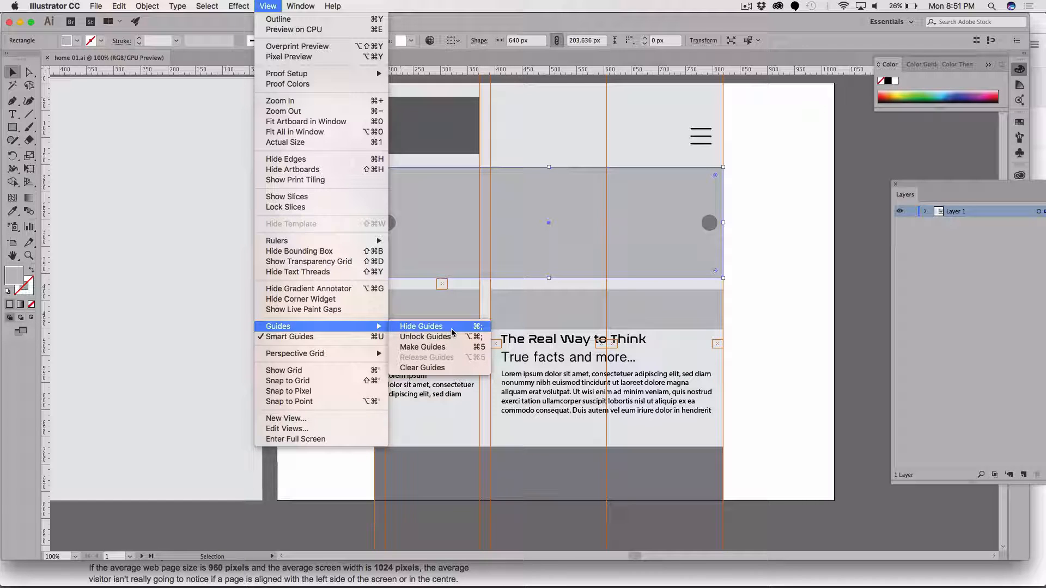
pyautogui.click(452, 330)
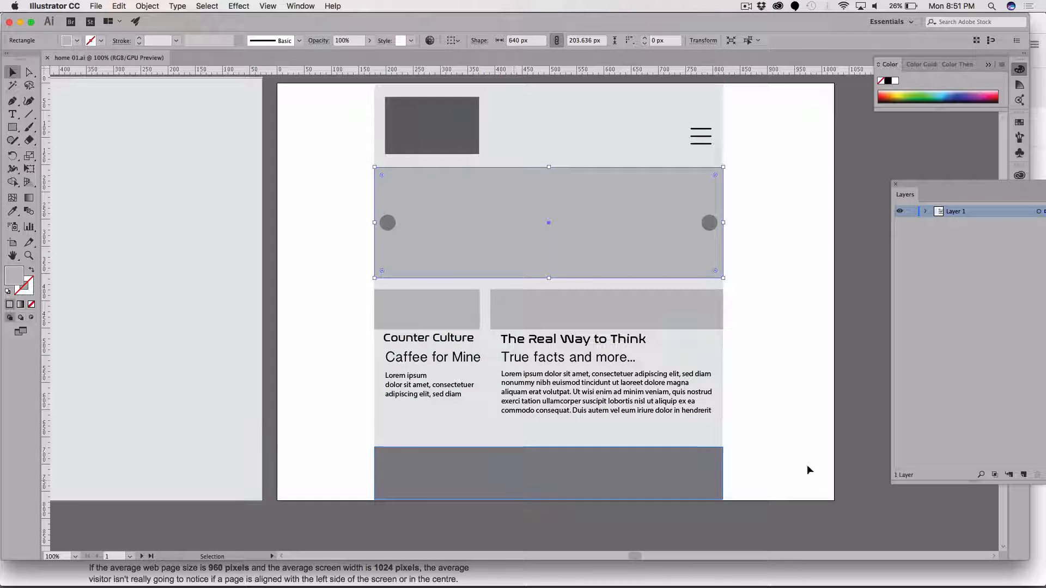
pyautogui.click(780, 425)
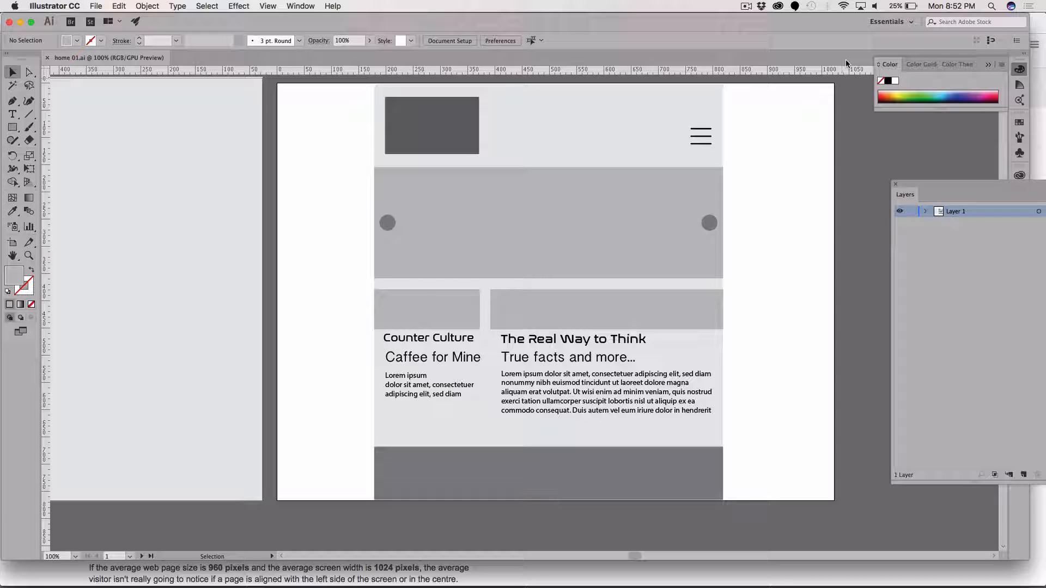
# Switch to Finder, close the ScreenFlow document search window and open a new Finder window.
pyautogui.press('super+Tab')
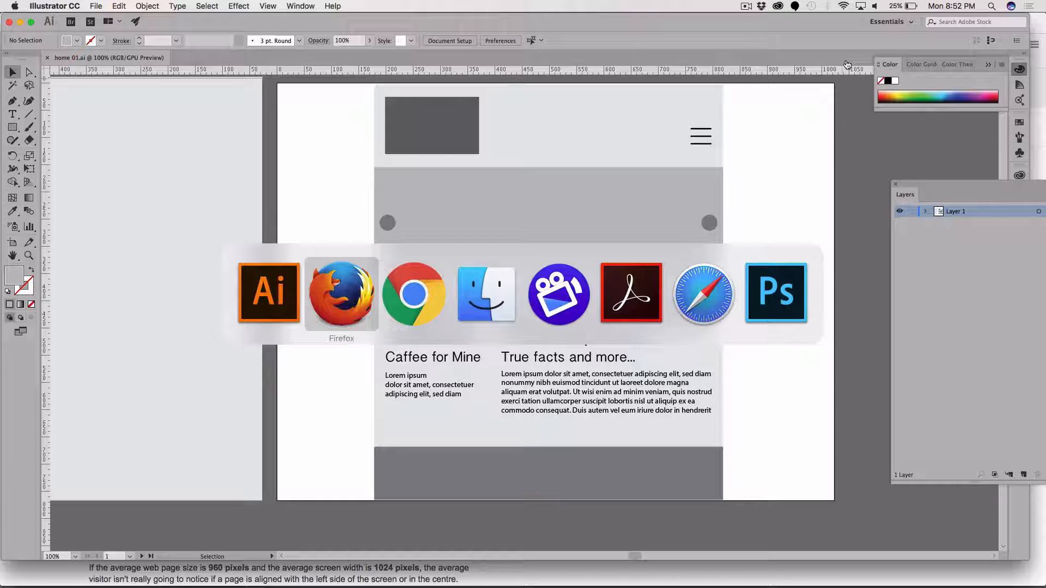
pyautogui.press('super+Tab')
pyautogui.press('super+Tab')
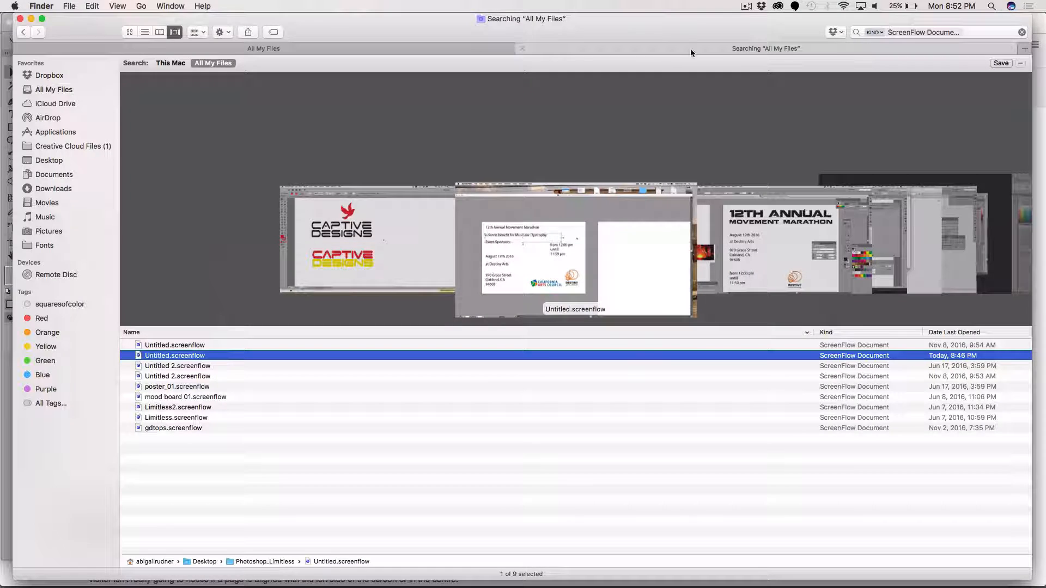
pyautogui.click(20, 19)
pyautogui.press('super+Tab')
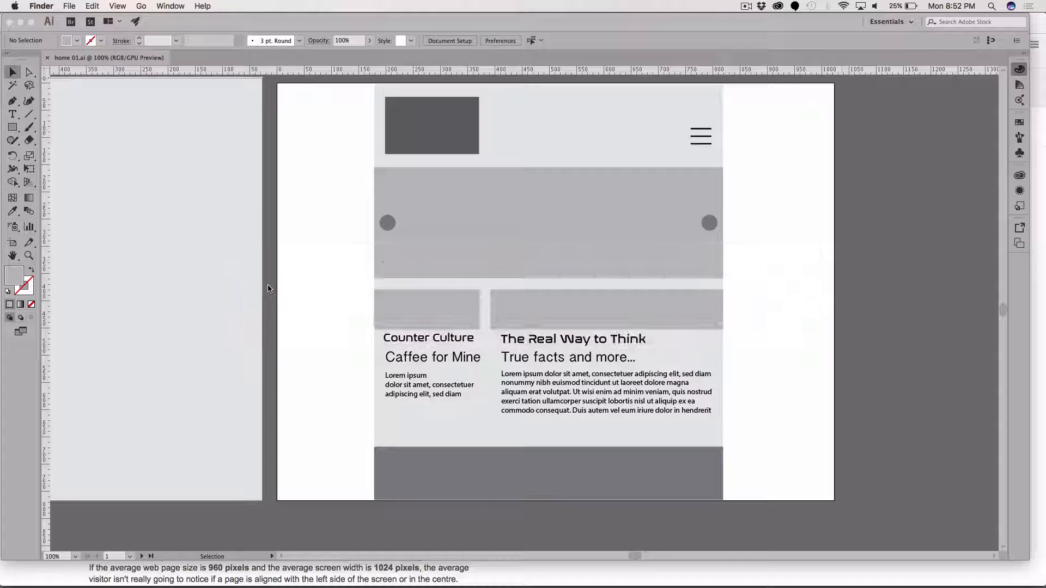
pyautogui.press('super+n')
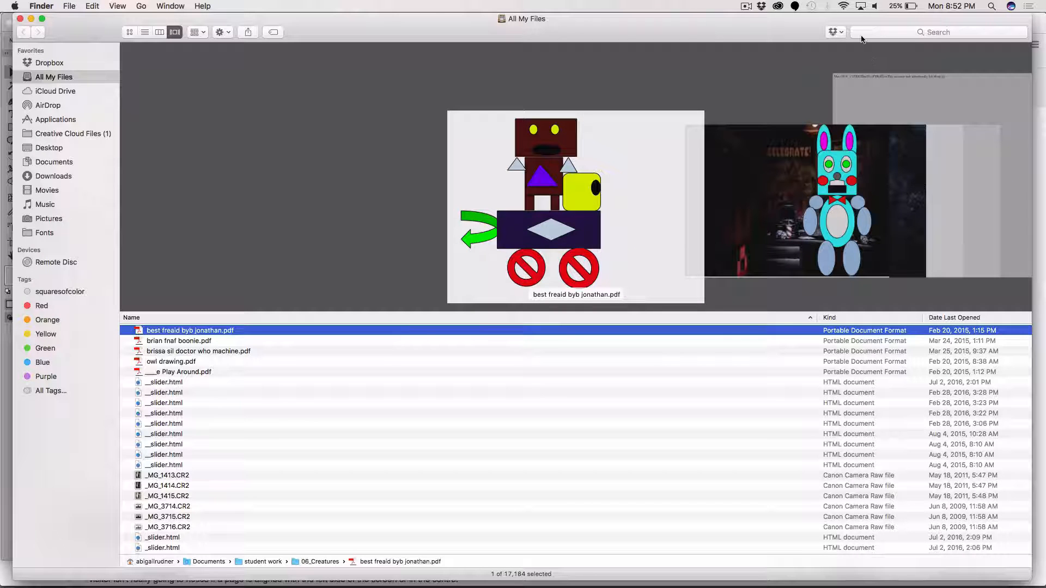
# Search all files for "art" and skim the list of matches.
pyautogui.click(864, 31)
pyautogui.write('art')
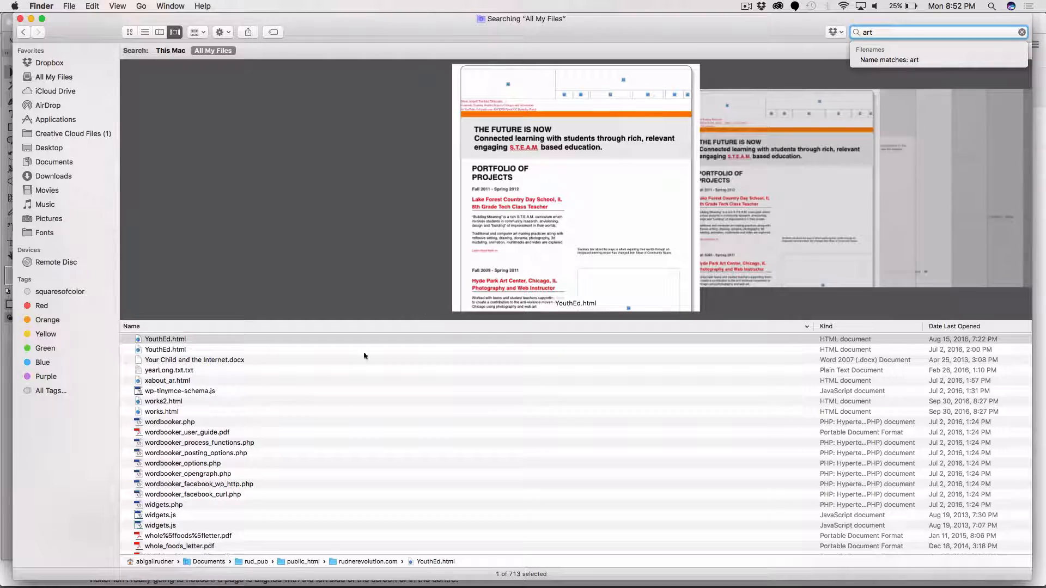
pyautogui.scroll(-15, 300, 389)
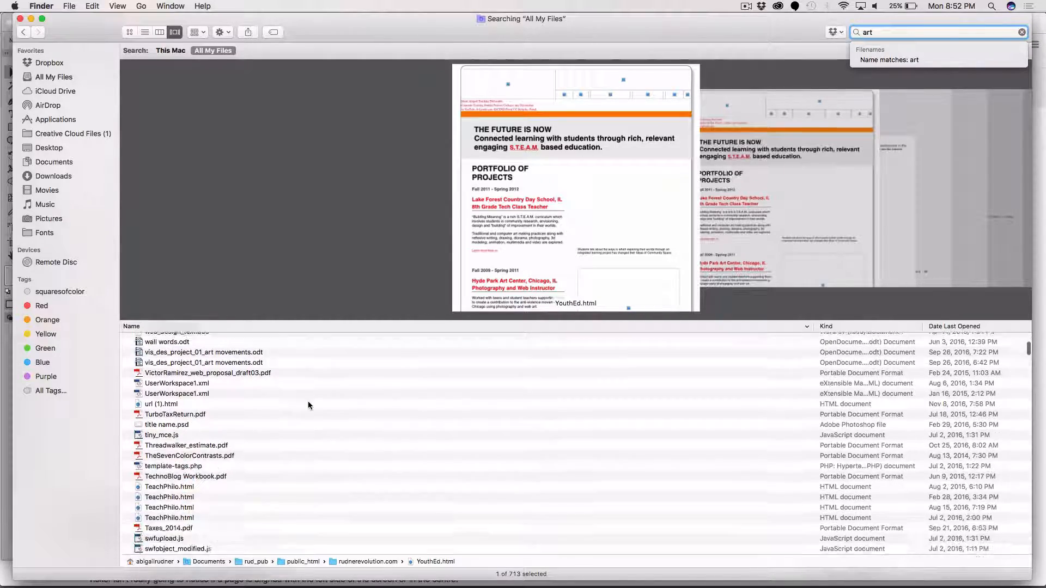
pyautogui.scroll(15, 308, 405)
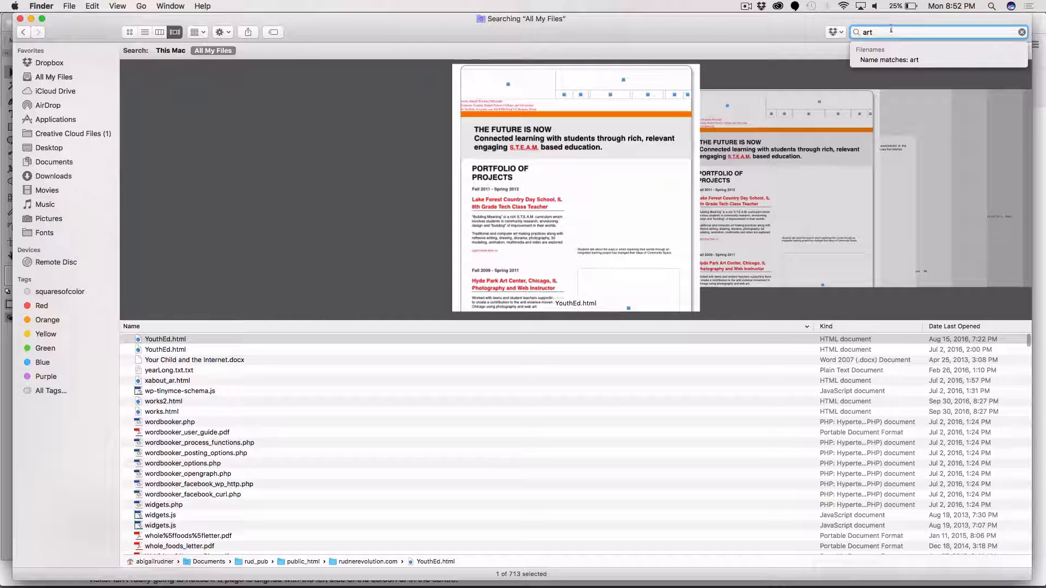
# Refine the file search to "artwork", look through the matches and return to the All My Files list.
pyautogui.write('wo')
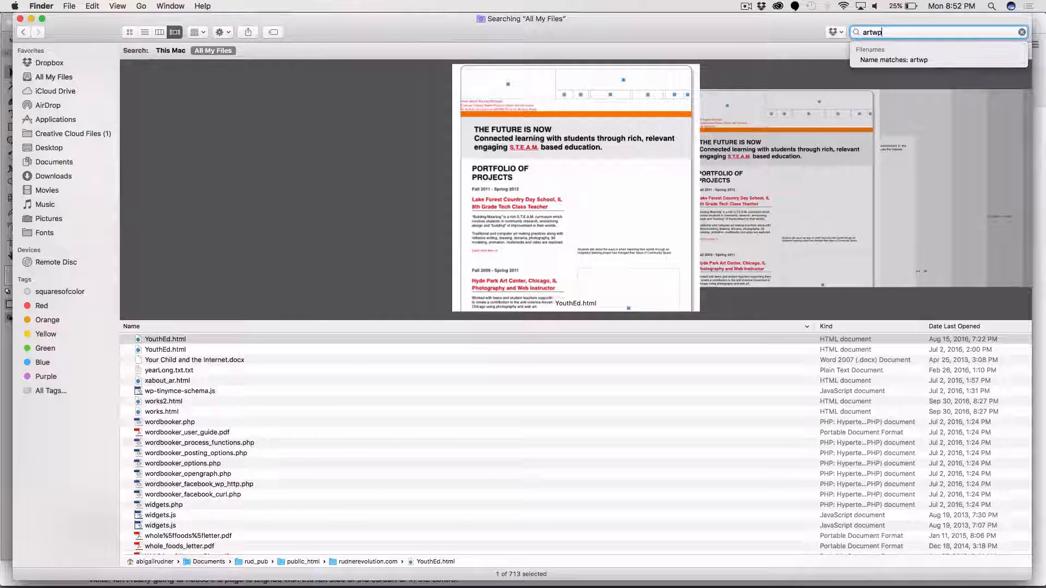
pyautogui.write('rk')
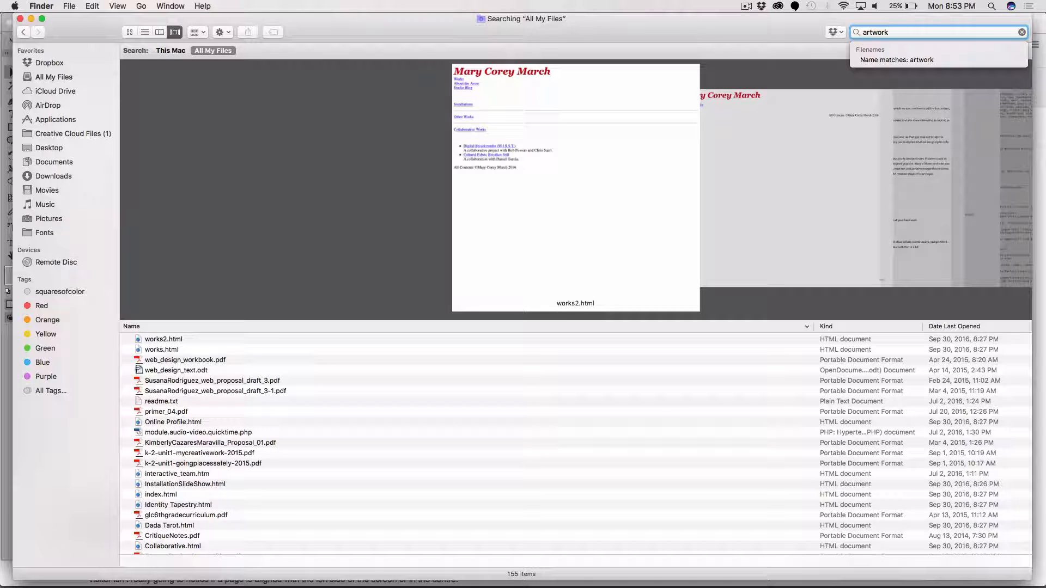
pyautogui.scroll(-10, 217, 495)
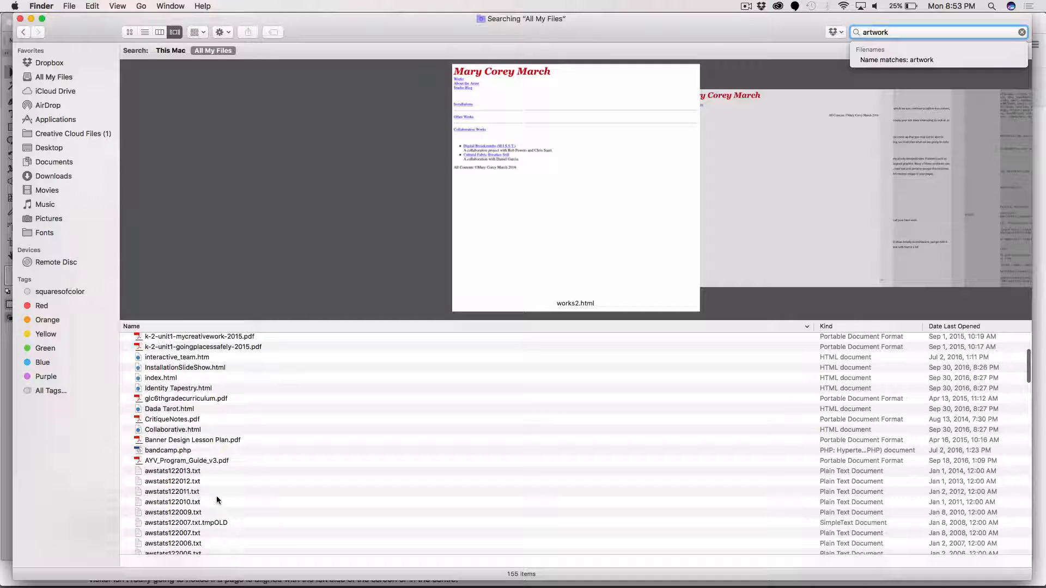
pyautogui.scroll(1, 216, 500)
pyautogui.click(71, 449)
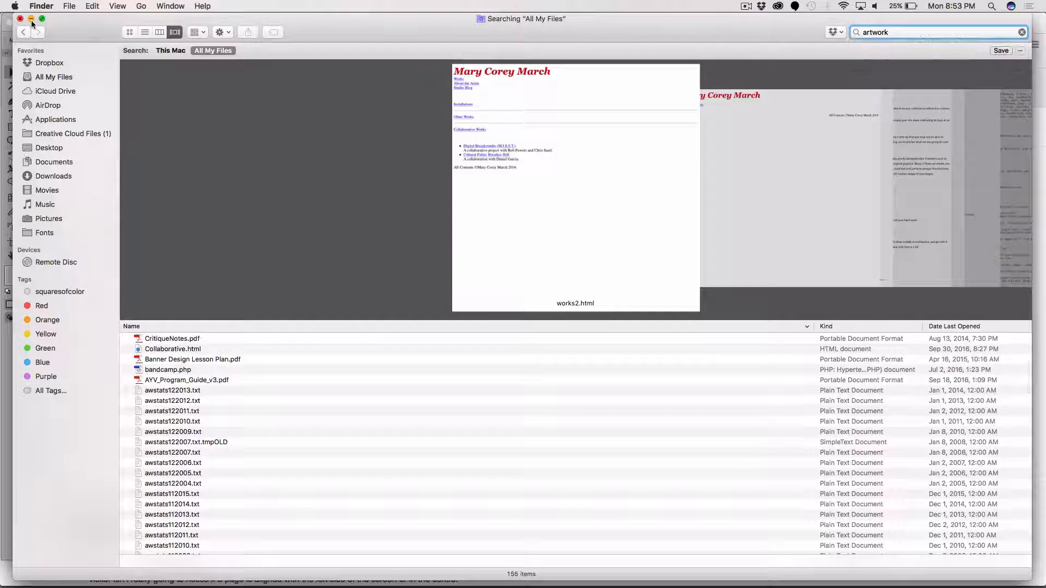
pyautogui.click(20, 33)
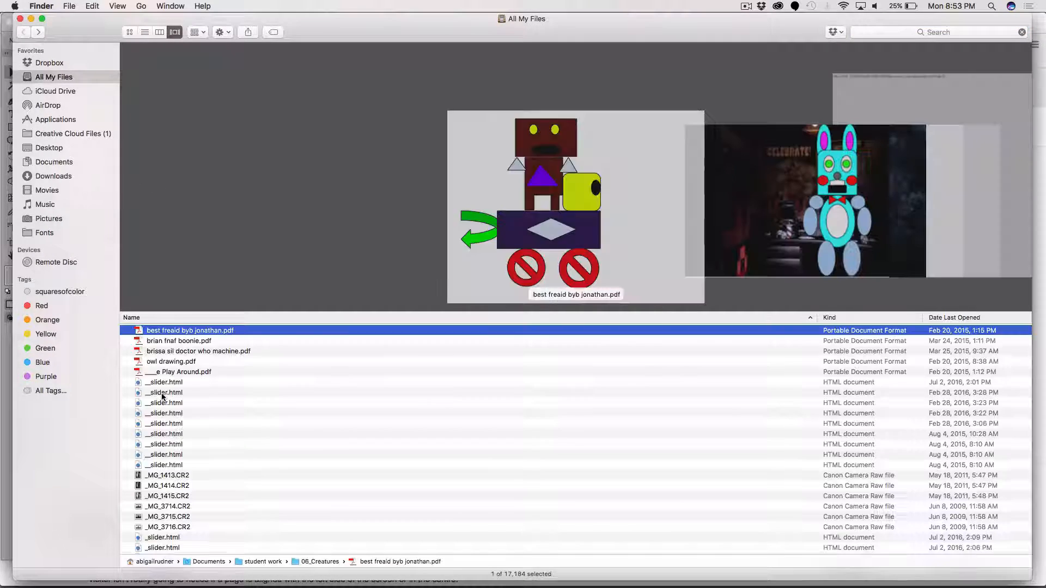
pyautogui.scroll(2, 158, 386)
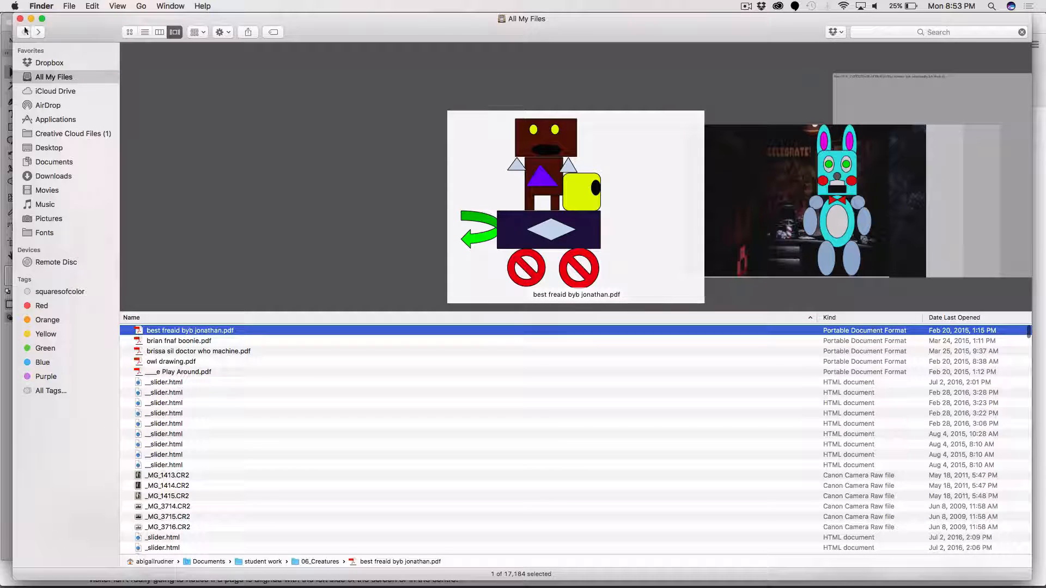
# Search all files for "art" again and browse down the name-sorted matches.
pyautogui.click(898, 32)
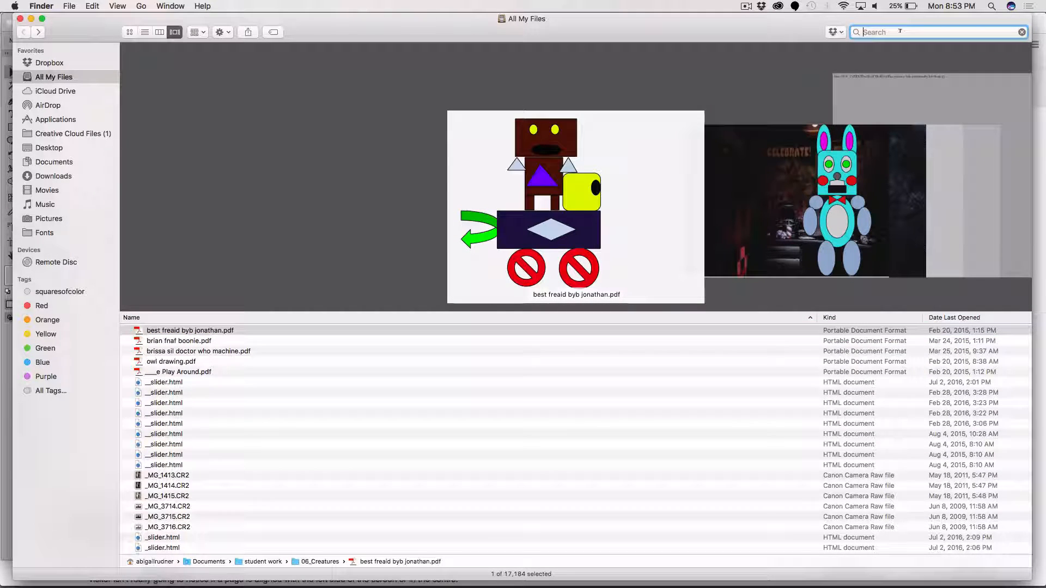
pyautogui.write('art')
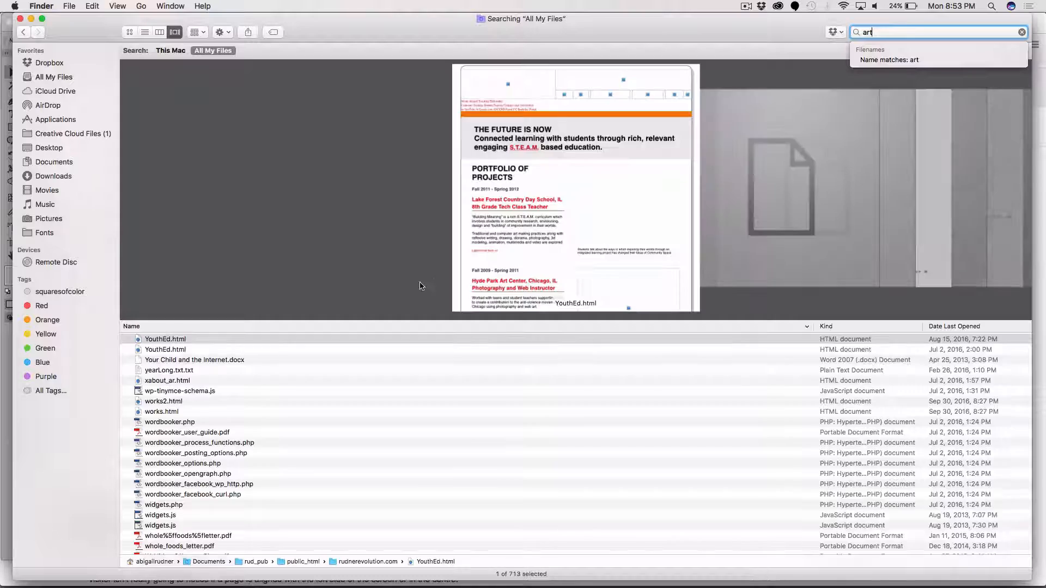
pyautogui.scroll(-3, 322, 351)
pyautogui.scroll(-10, 322, 355)
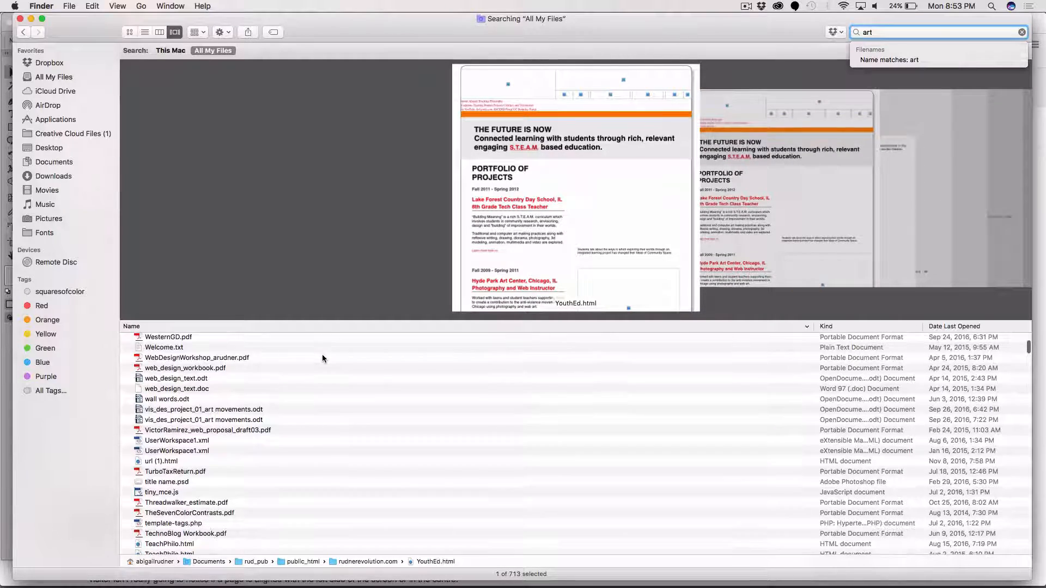
pyautogui.scroll(-5, 322, 359)
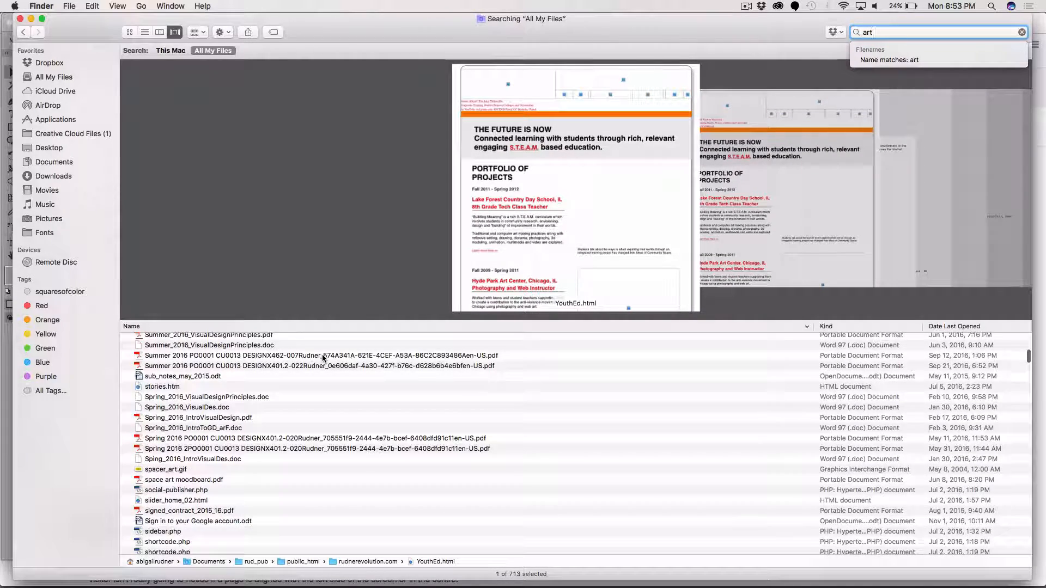
# Sort the "art" search results by kind and examine the file types for usable image files.
pyautogui.click(842, 326)
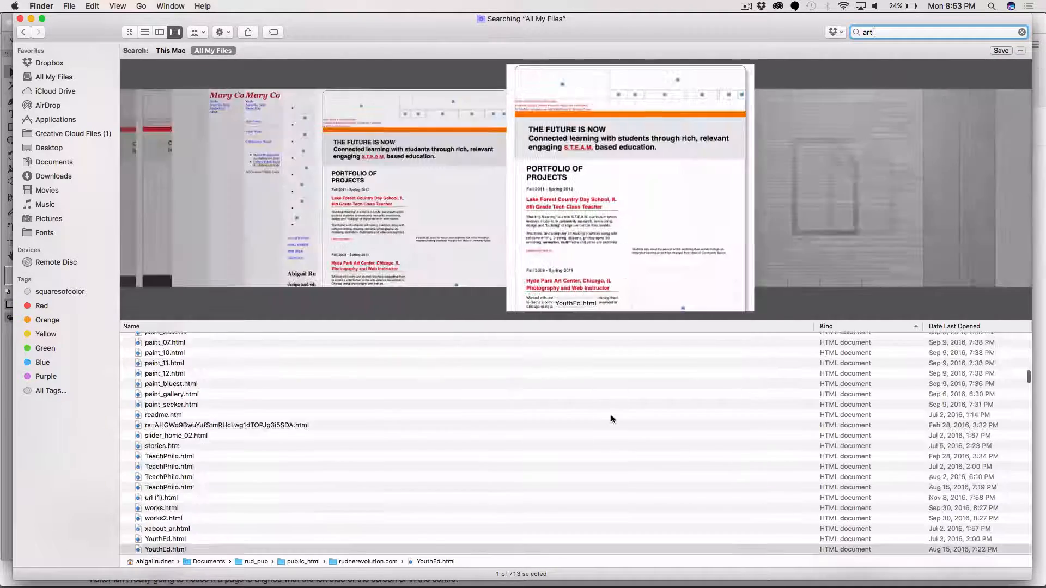
pyautogui.scroll(-10, 612, 419)
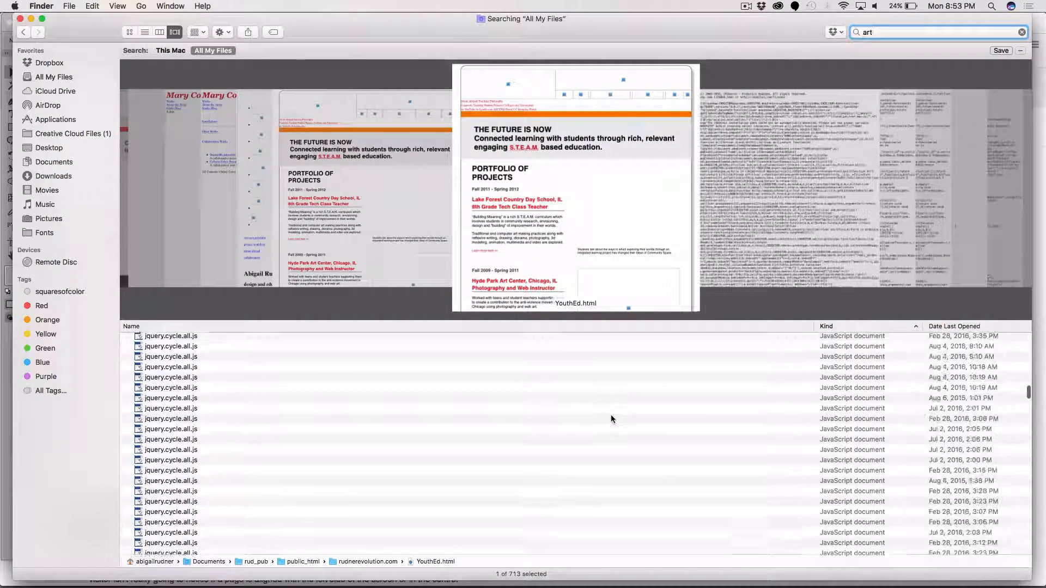
pyautogui.scroll(-10, 611, 419)
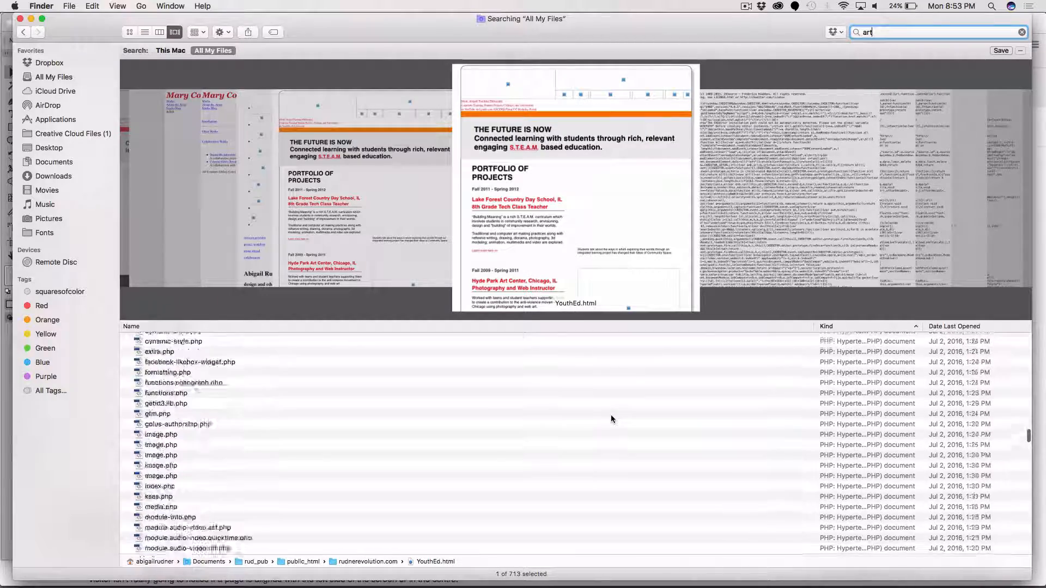
pyautogui.scroll(-10, 612, 419)
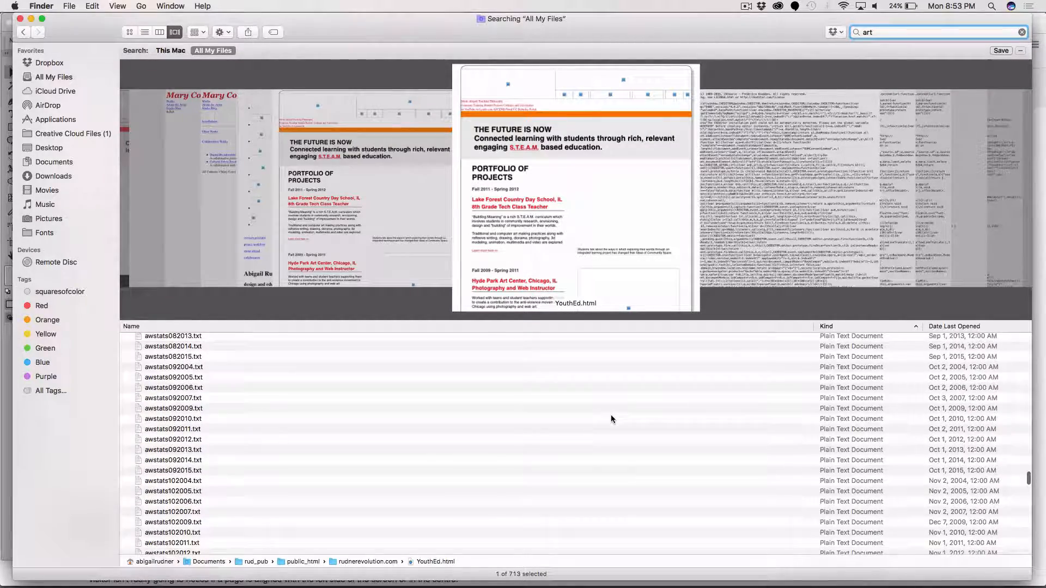
pyautogui.scroll(10, 611, 419)
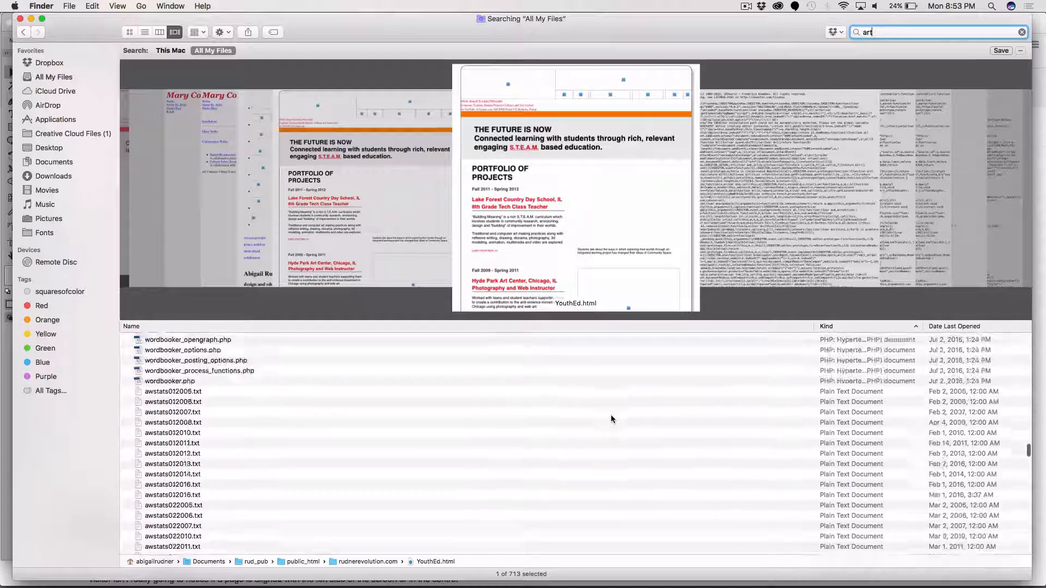
pyautogui.scroll(10, 611, 419)
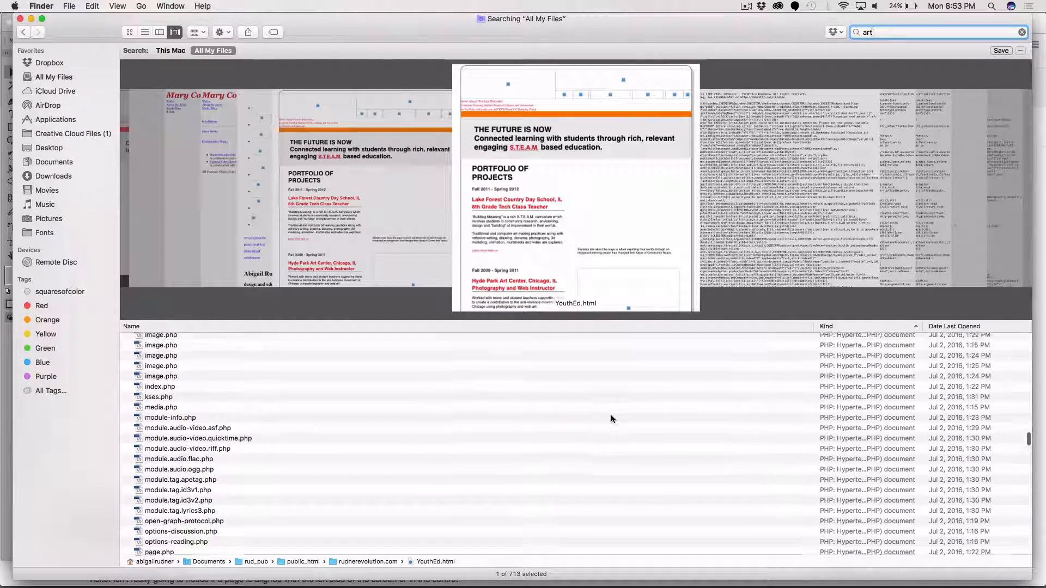
pyautogui.scroll(10, 612, 419)
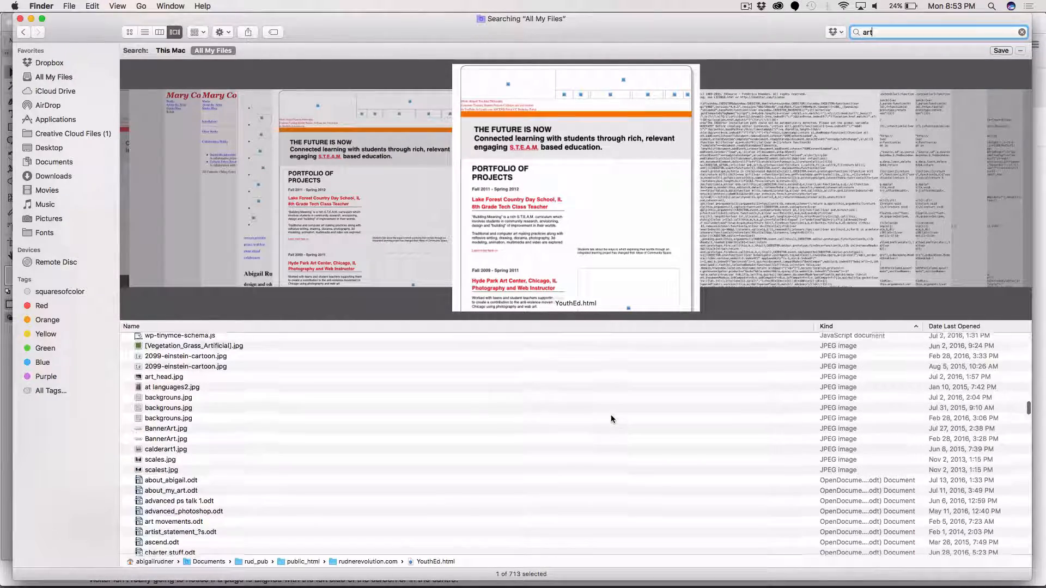
pyautogui.scroll(10, 611, 419)
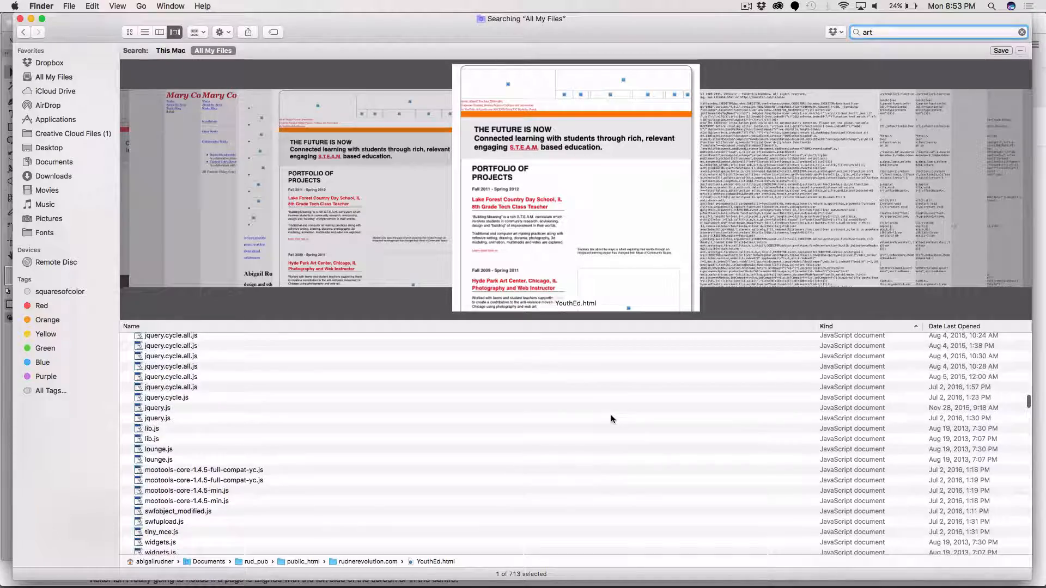
pyautogui.scroll(10, 612, 419)
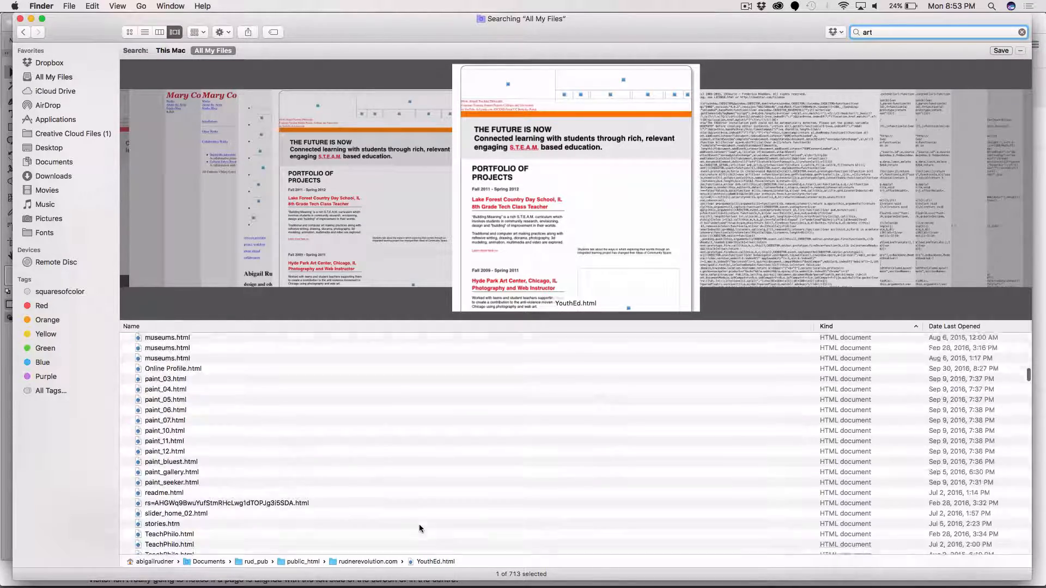
pyautogui.scroll(10, 420, 528)
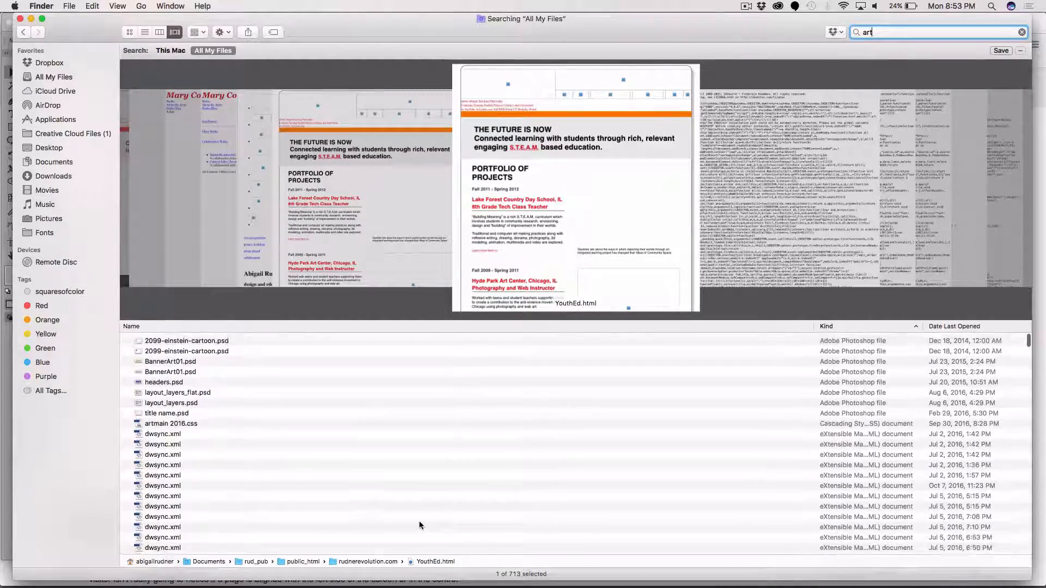
# Open the light_fantastic folder inside art_various in Documents.
pyautogui.click(54, 163)
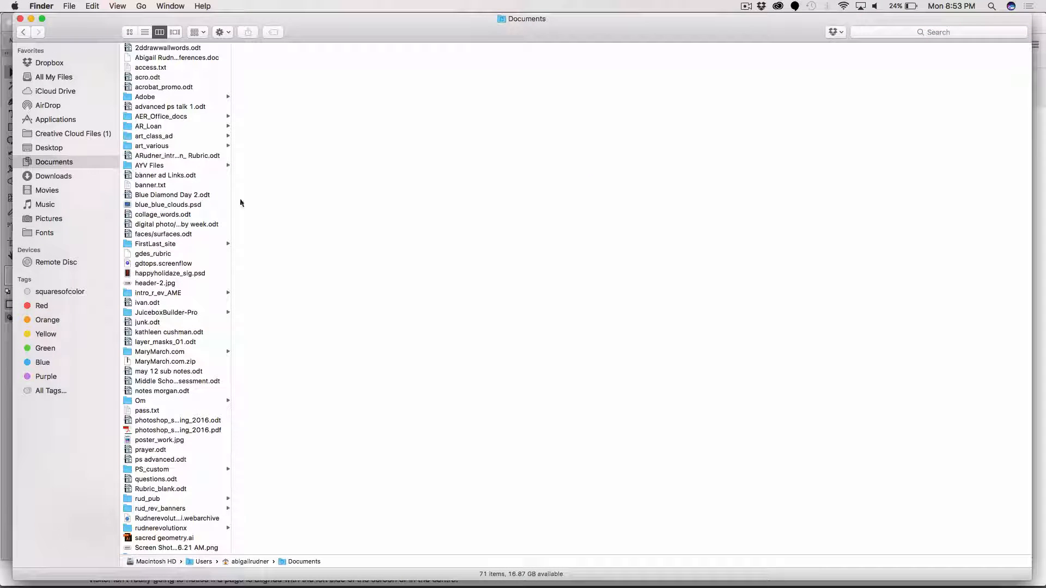
pyautogui.click(129, 147)
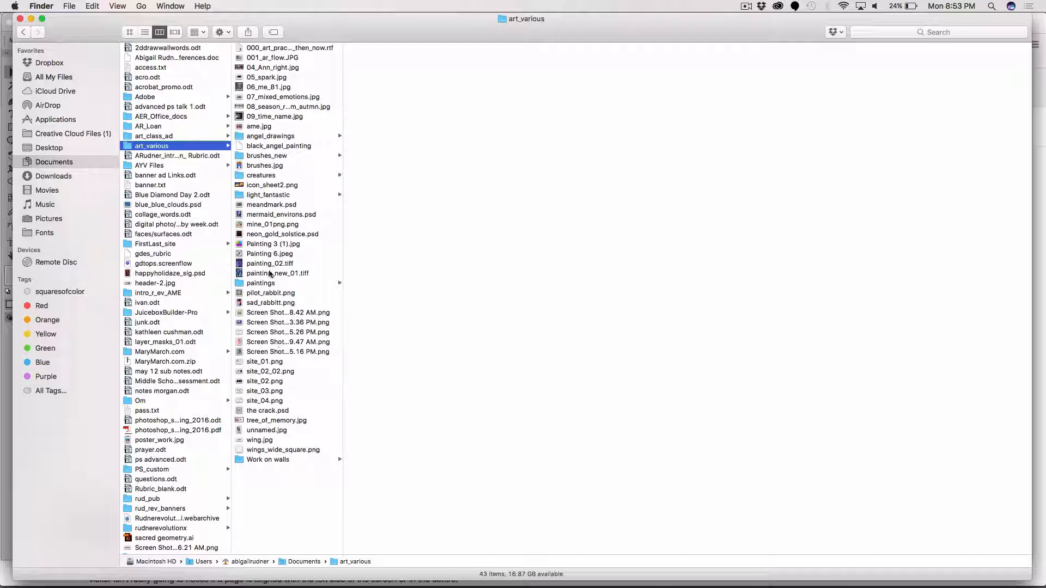
pyautogui.click(340, 195)
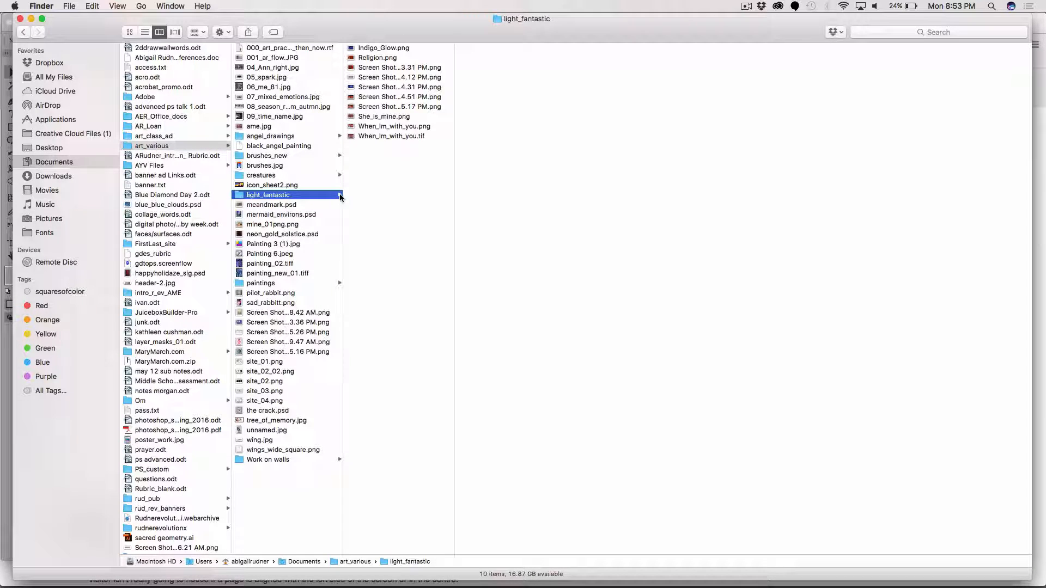
# Preview the images in the light_fantastic folder one after another, including She_is_mine.png, When_Im_with_you.tif and the screenshots.
pyautogui.click(370, 57)
pyautogui.click(368, 77)
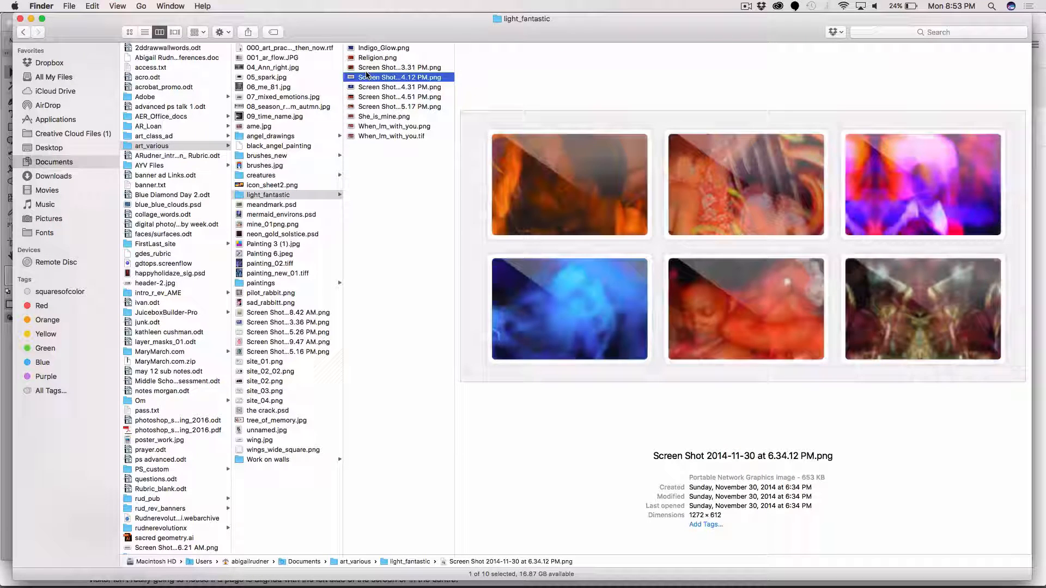
pyautogui.click(364, 96)
pyautogui.click(363, 118)
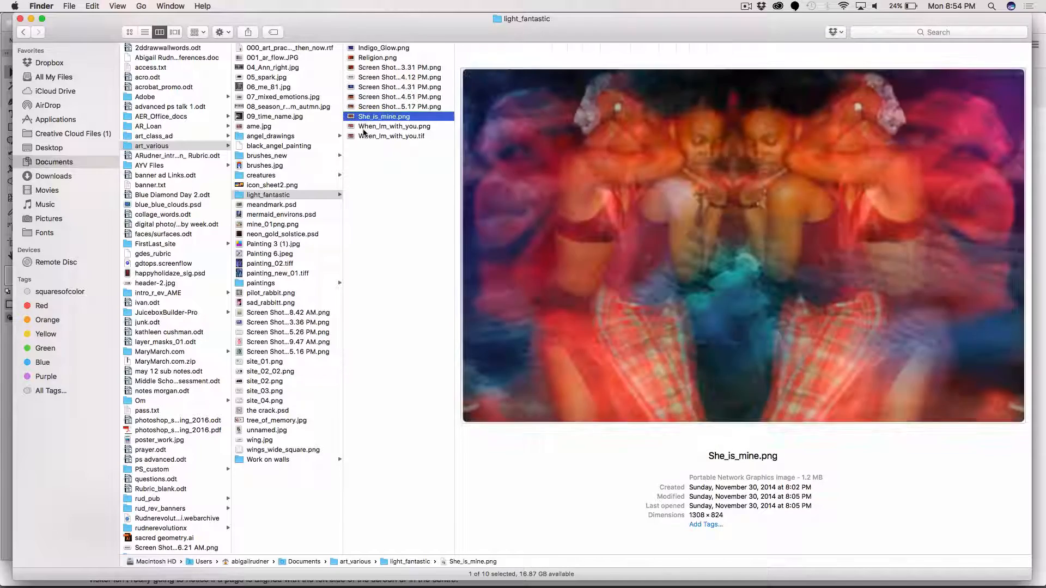
pyautogui.click(364, 136)
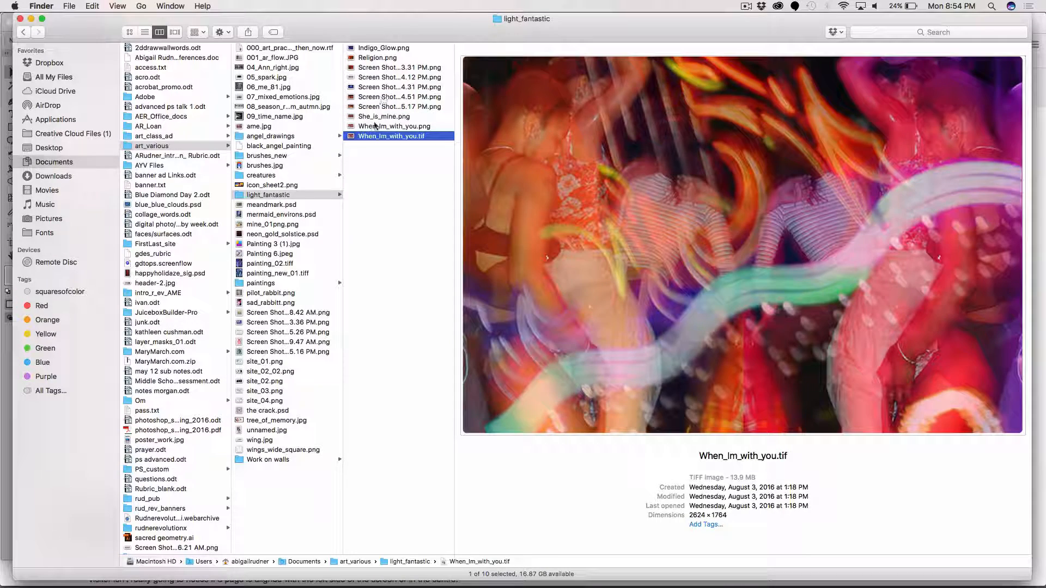
pyautogui.click(374, 125)
pyautogui.click(374, 116)
pyautogui.click(374, 106)
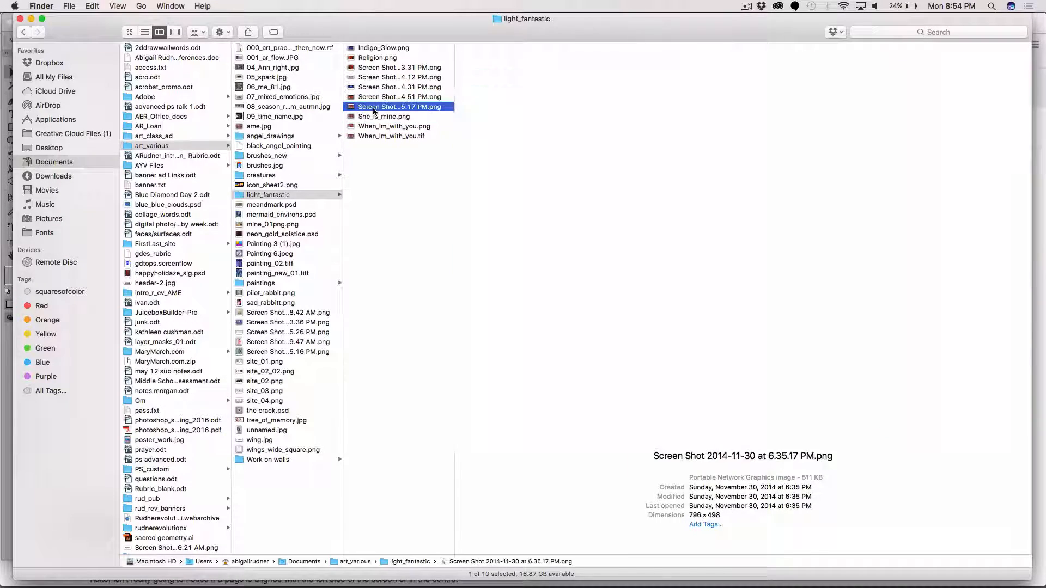
pyautogui.click(374, 98)
pyautogui.click(370, 88)
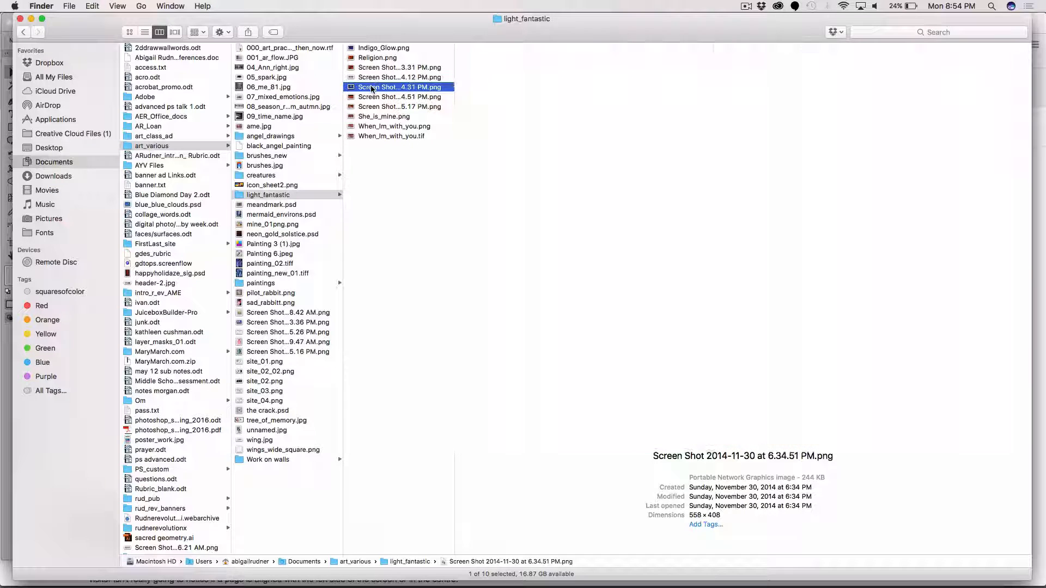
pyautogui.click(369, 79)
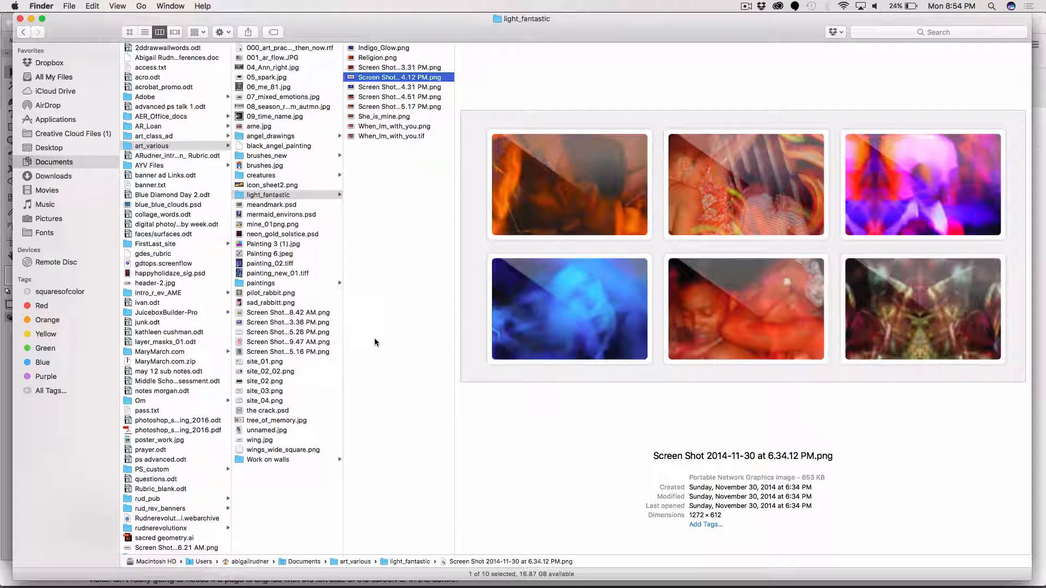
# Switch to Illustrator and save home 01.ai into the art_various folder in Documents with the default Illustrator CC options.
pyautogui.press('super+Tab')
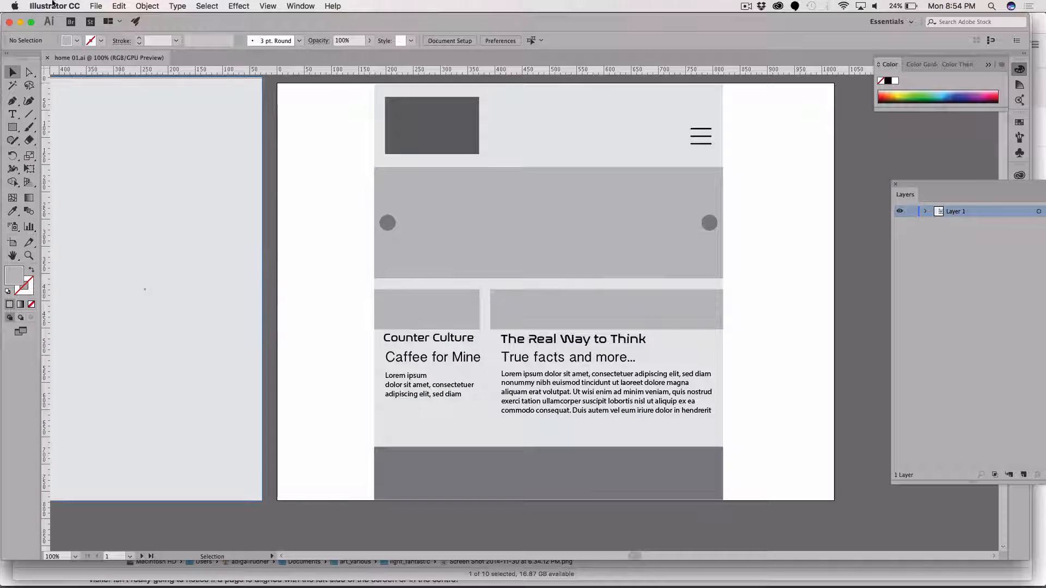
pyautogui.click(96, 6)
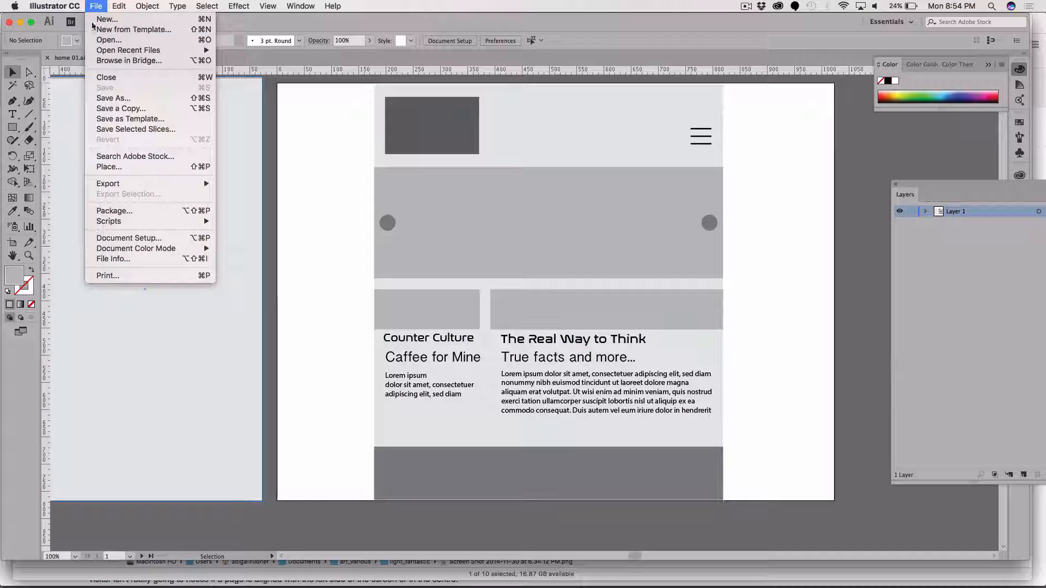
pyautogui.click(114, 98)
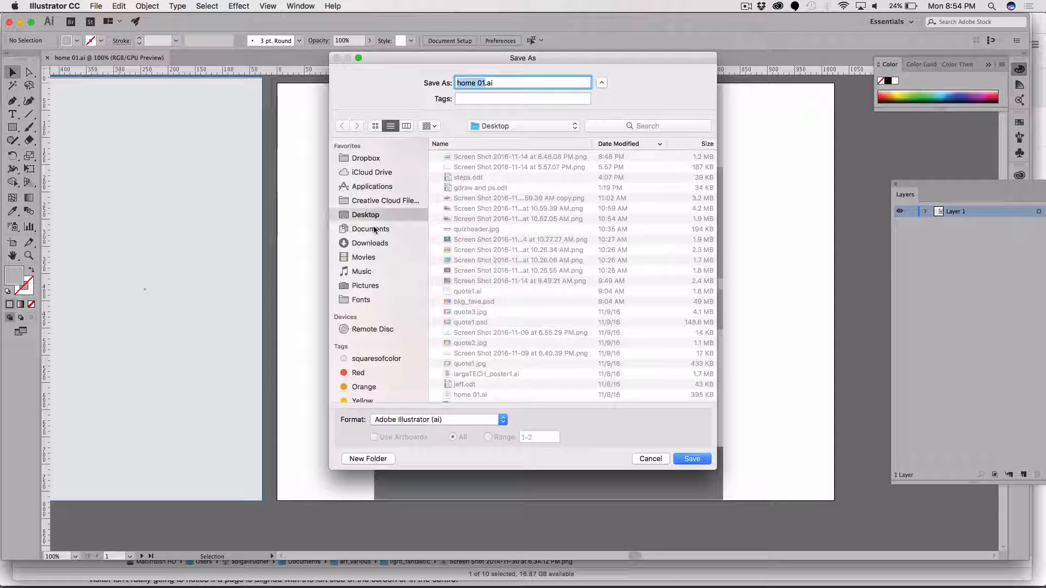
pyautogui.click(375, 230)
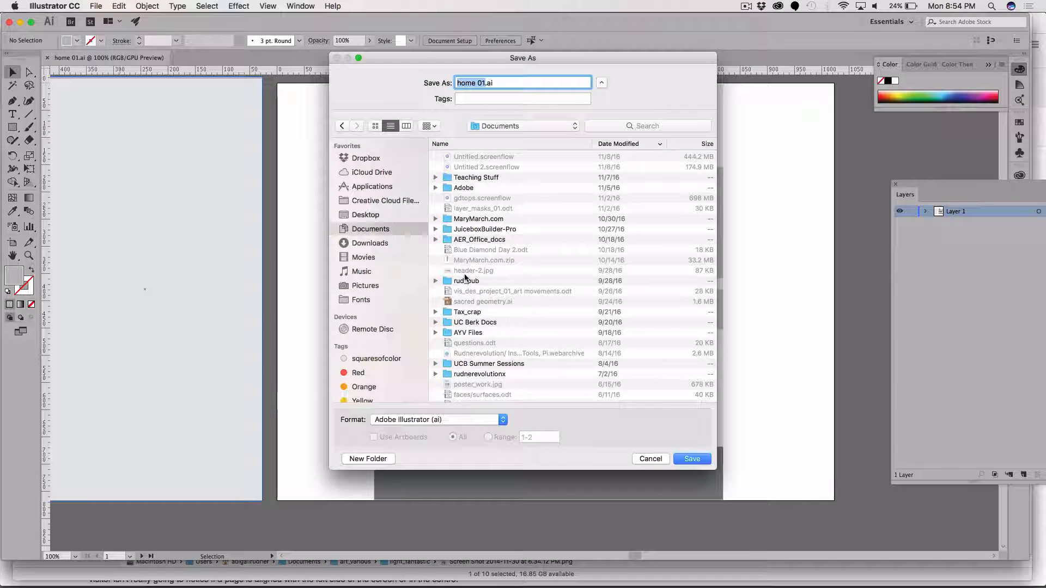
pyautogui.scroll(-5, 465, 278)
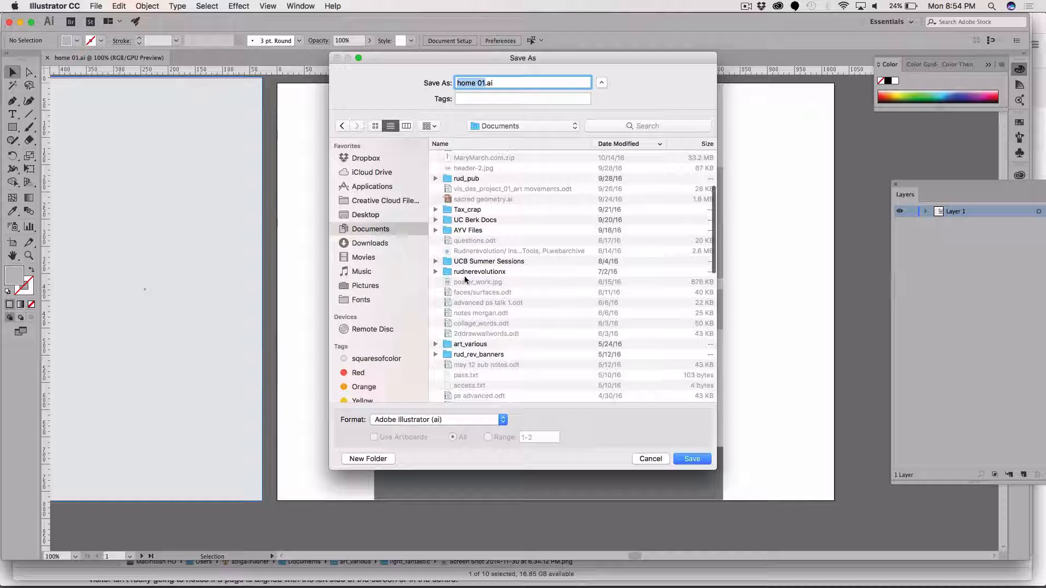
pyautogui.doubleClick(446, 344)
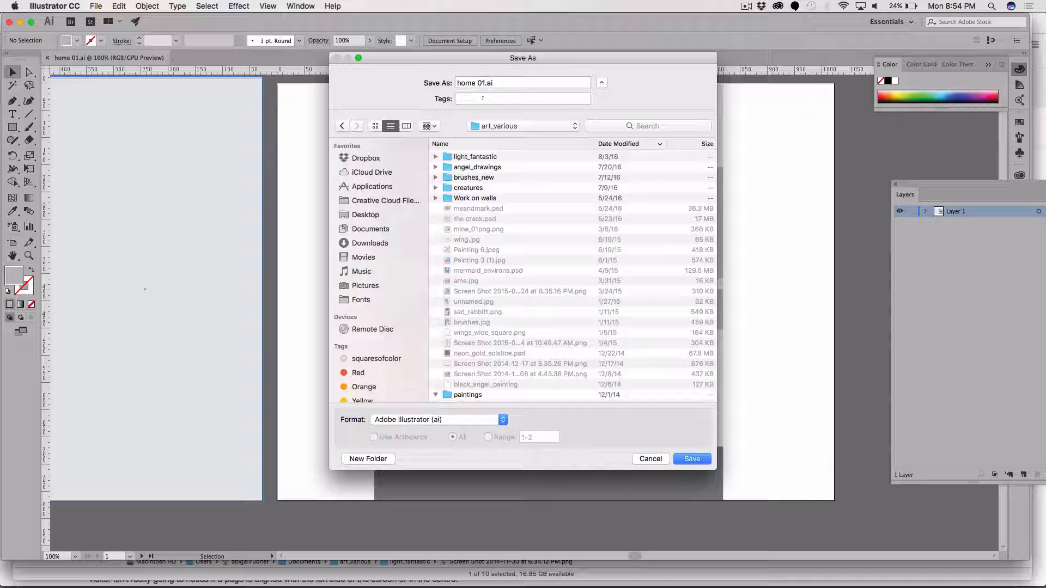
pyautogui.click(691, 459)
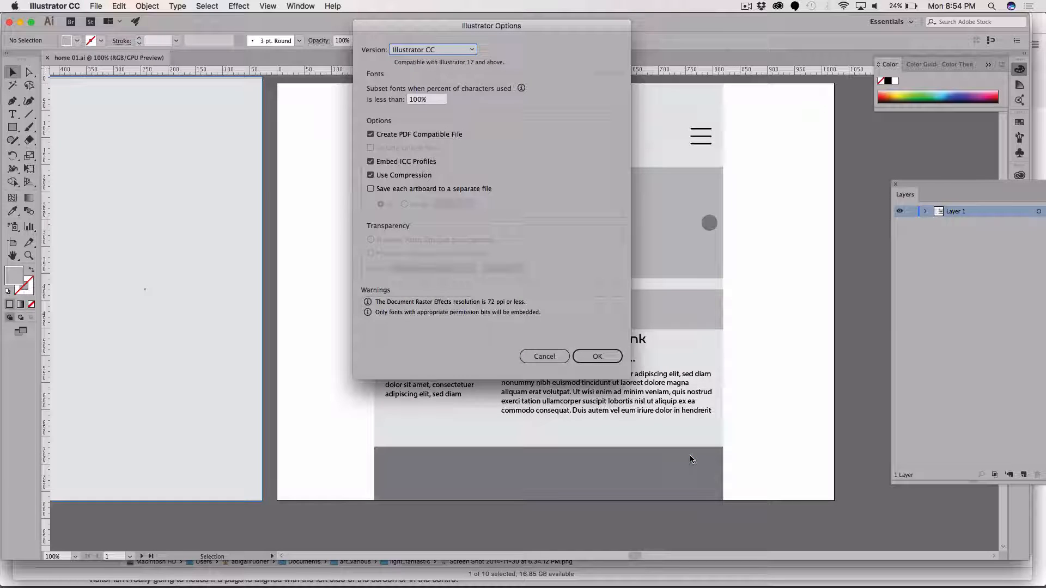
pyautogui.click(598, 357)
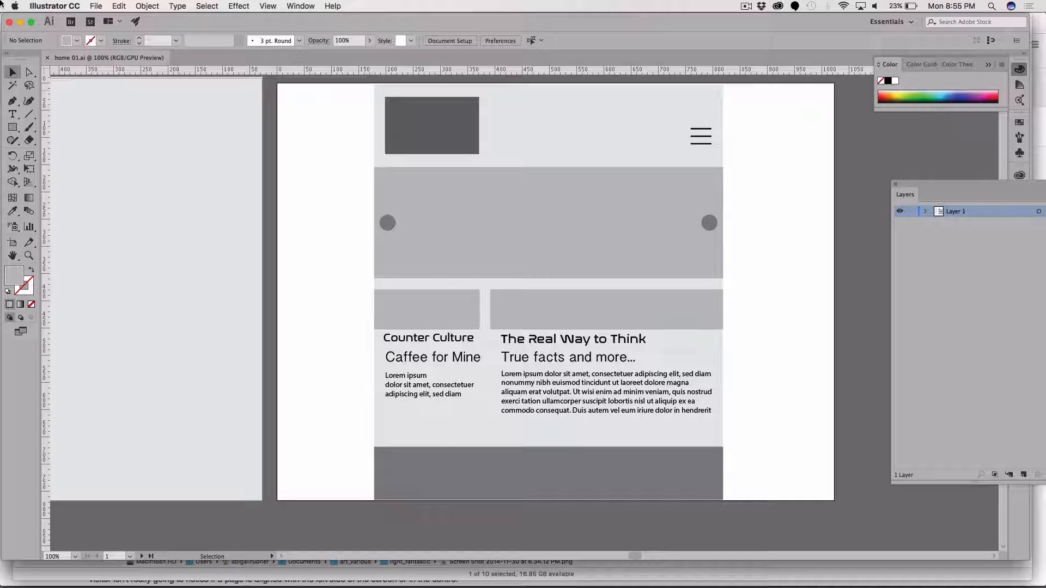
# Place mine_01png.png at its original size near the artboard's upper-left corner, and delete it again.
pyautogui.click(100, 6)
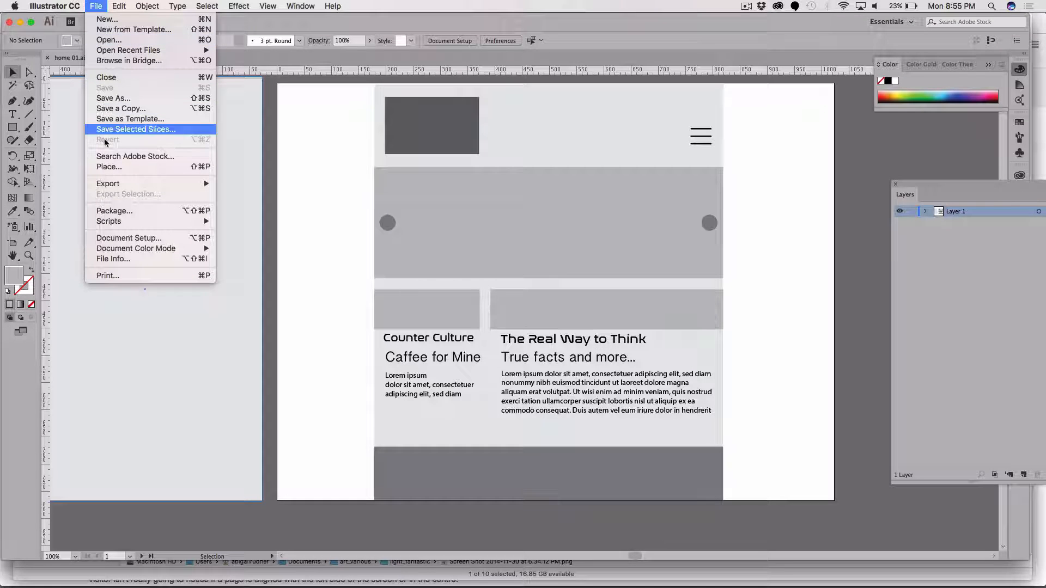
pyautogui.click(113, 171)
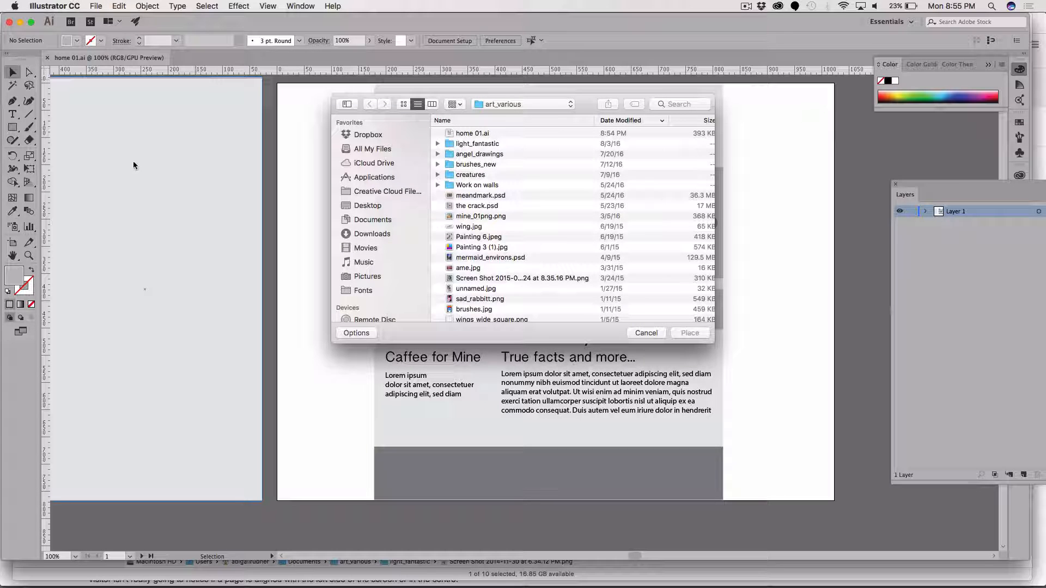
pyautogui.click(457, 216)
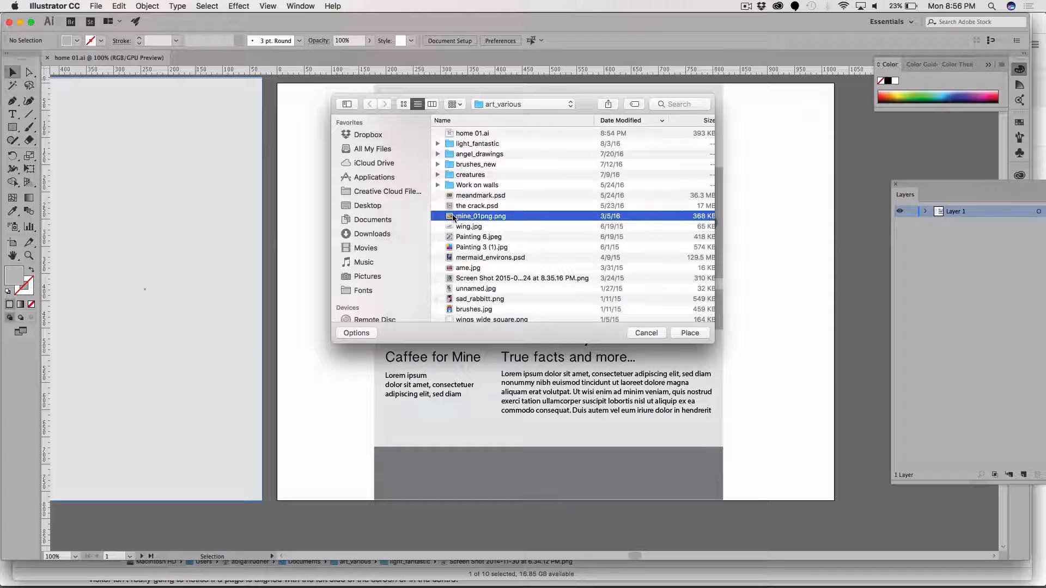
pyautogui.click(688, 333)
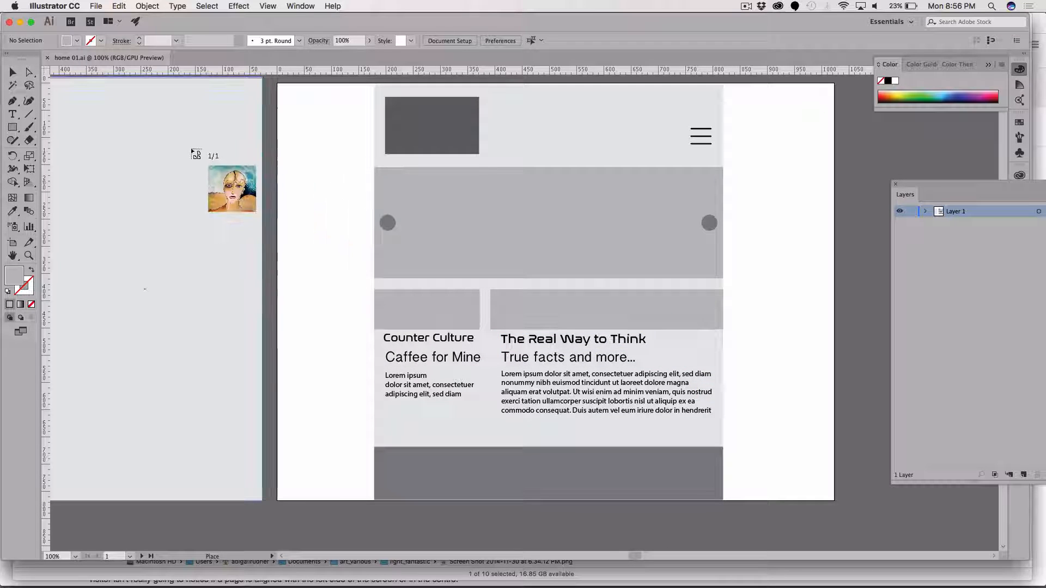
pyautogui.click(279, 97)
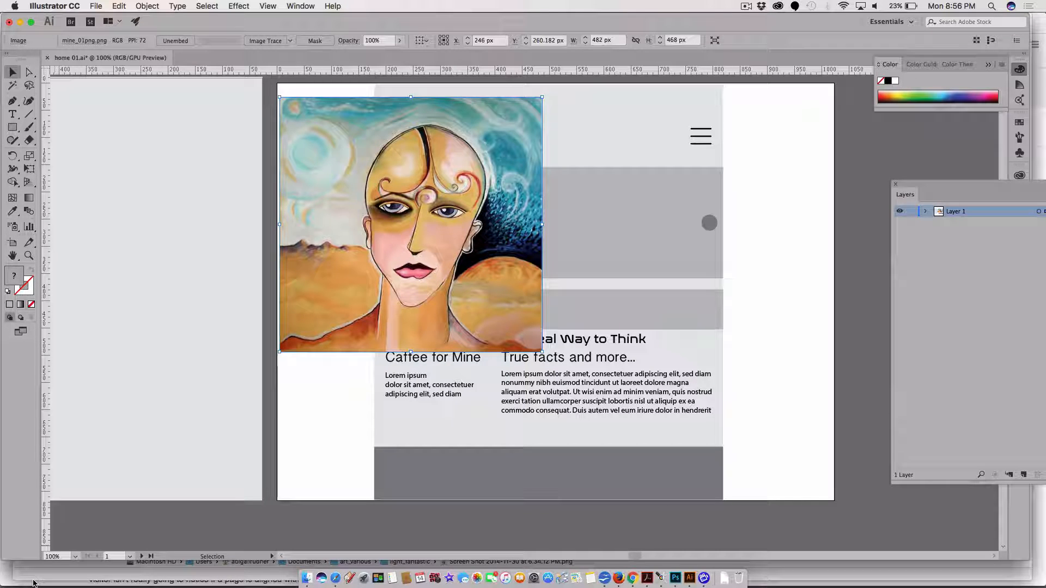
pyautogui.press('Delete')
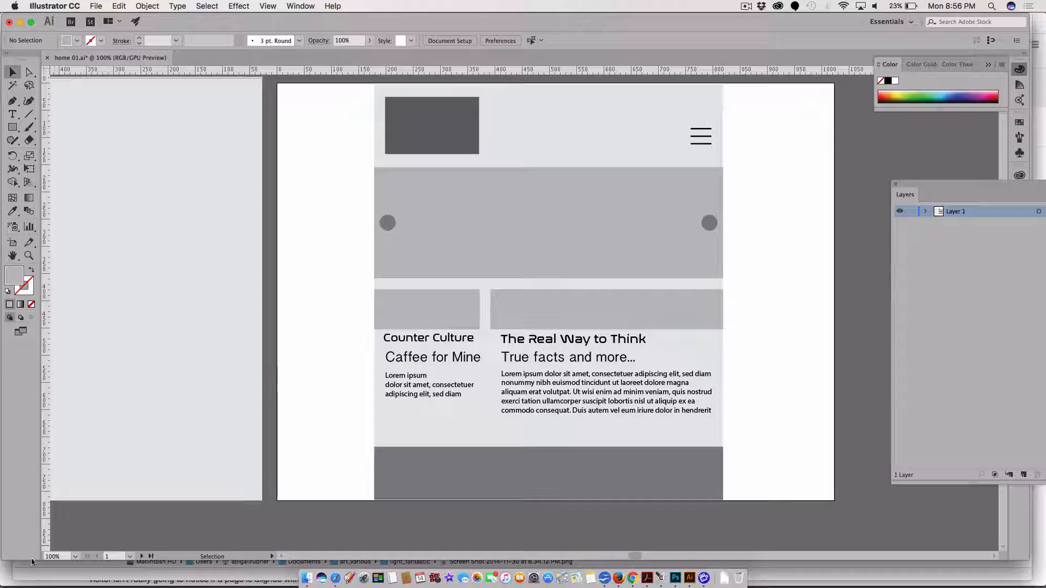
# Place mine_01png.png at about 638 × 620 px to span the banner's width, and shift it up over the banner.
pyautogui.click(96, 6)
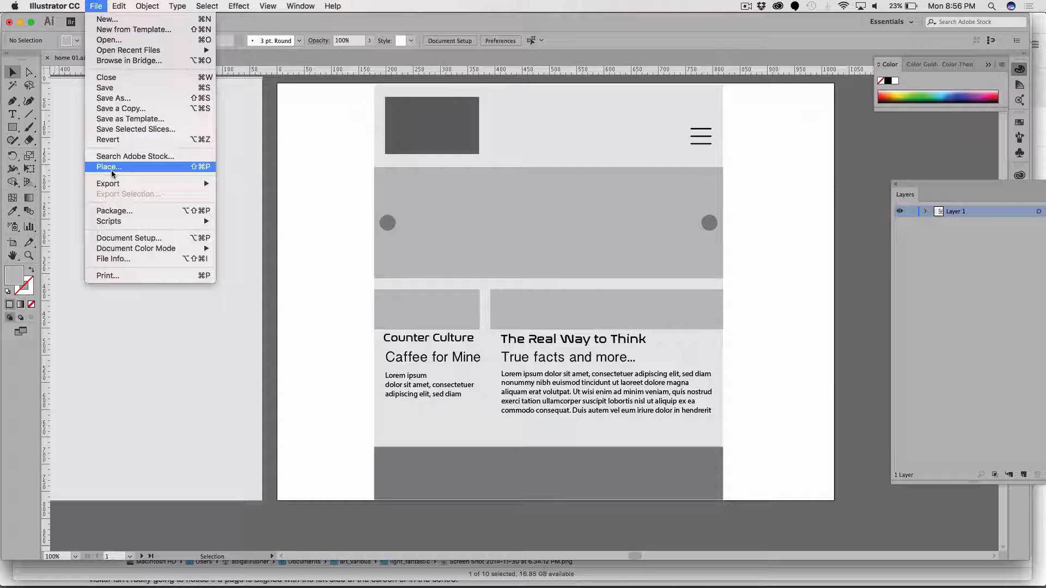
pyautogui.click(202, 167)
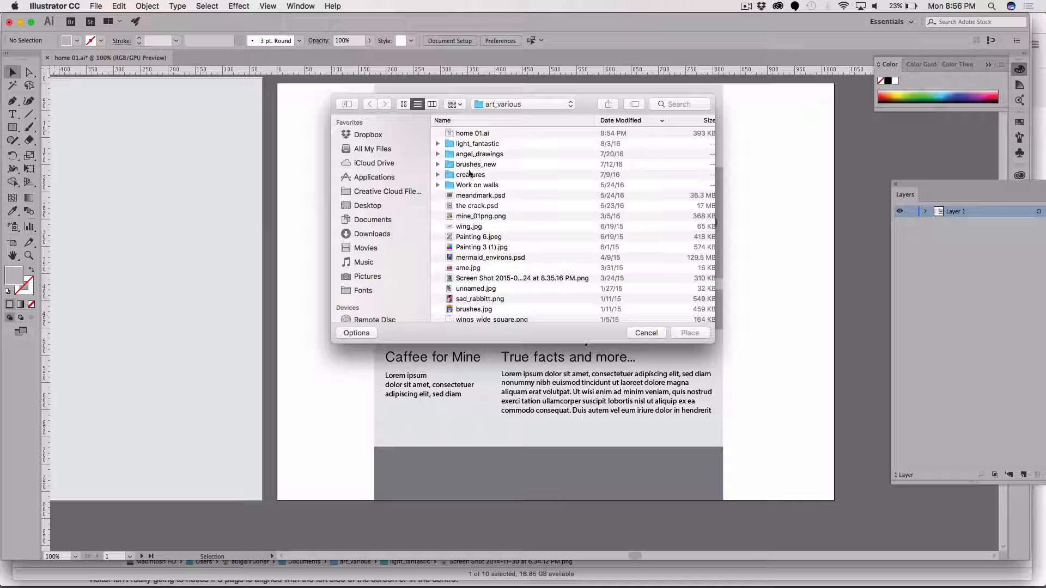
pyautogui.click(446, 218)
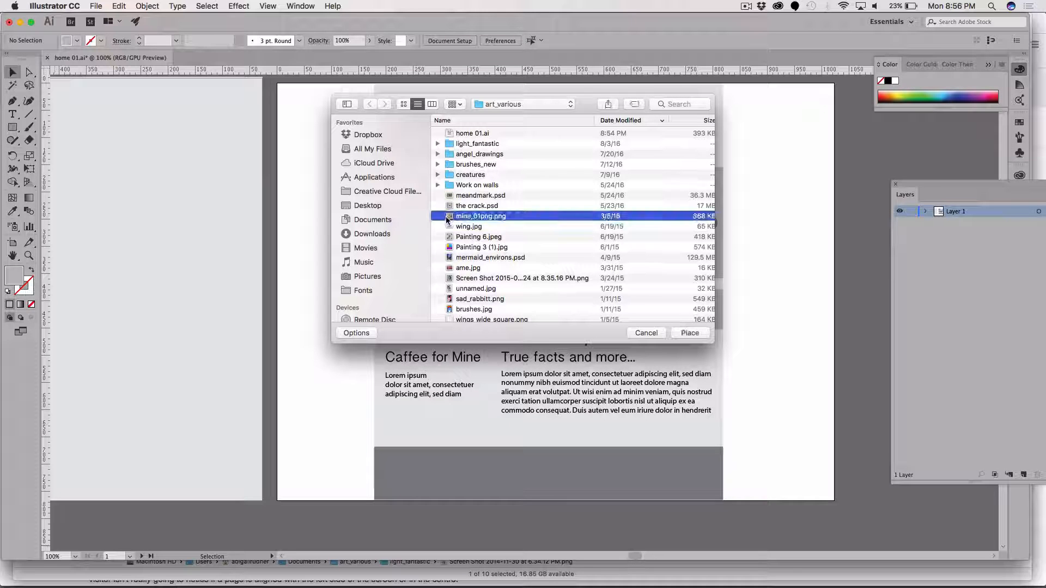
pyautogui.click(689, 333)
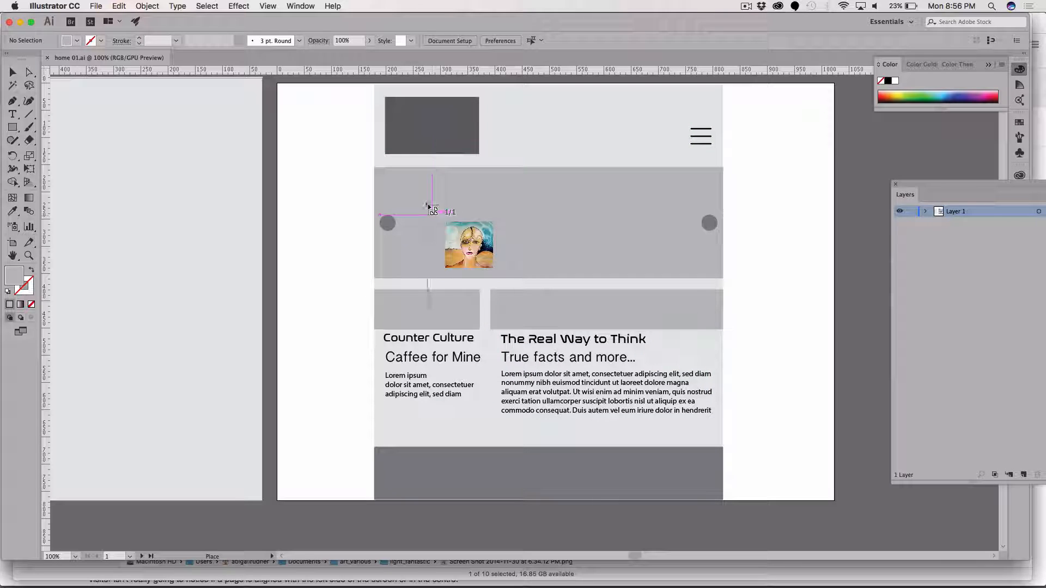
pyautogui.moveTo(376, 170)
pyautogui.mouseDown()
pyautogui.moveTo(651, 261)
pyautogui.moveTo(772, 339)
pyautogui.moveTo(832, 481)
pyautogui.moveTo(882, 509)
pyautogui.mouseUp()
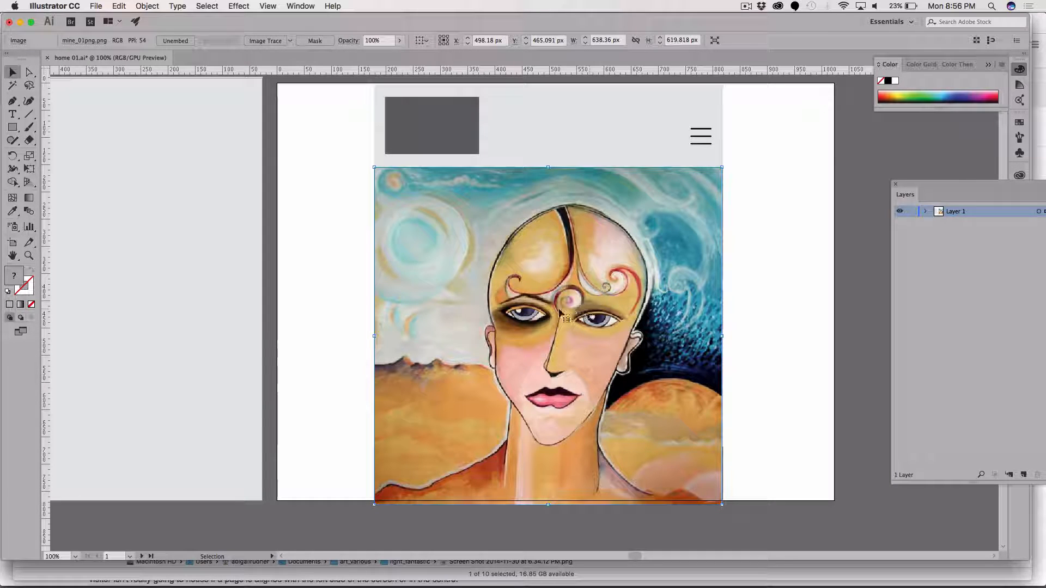
pyautogui.moveTo(555, 313); pyautogui.dragTo(564, 247)
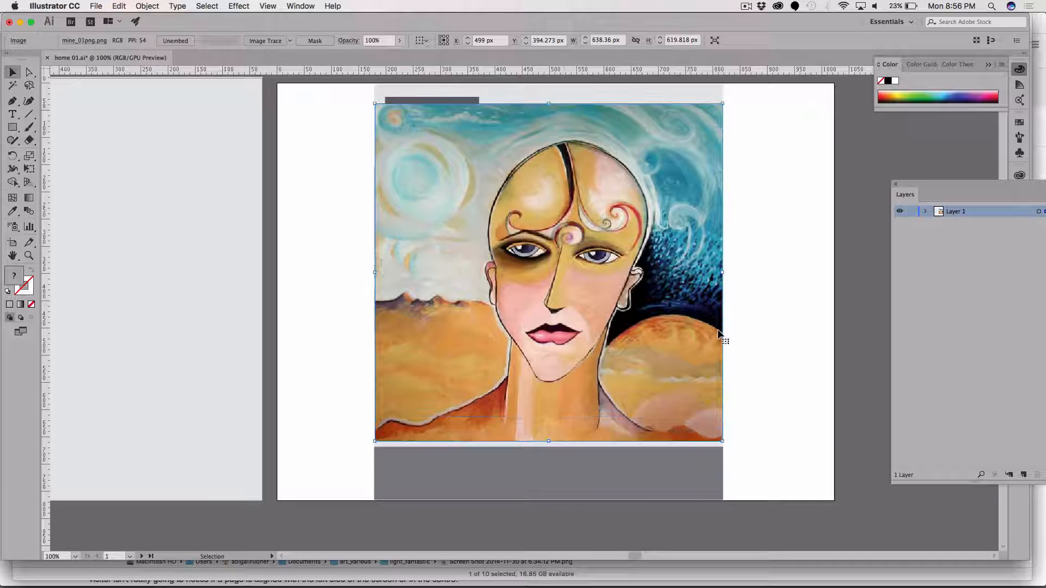
# With Layer 1's objects listed, cut the placed painting and select the large gray banner rectangle.
pyautogui.click(925, 211)
pyautogui.press('Delete')
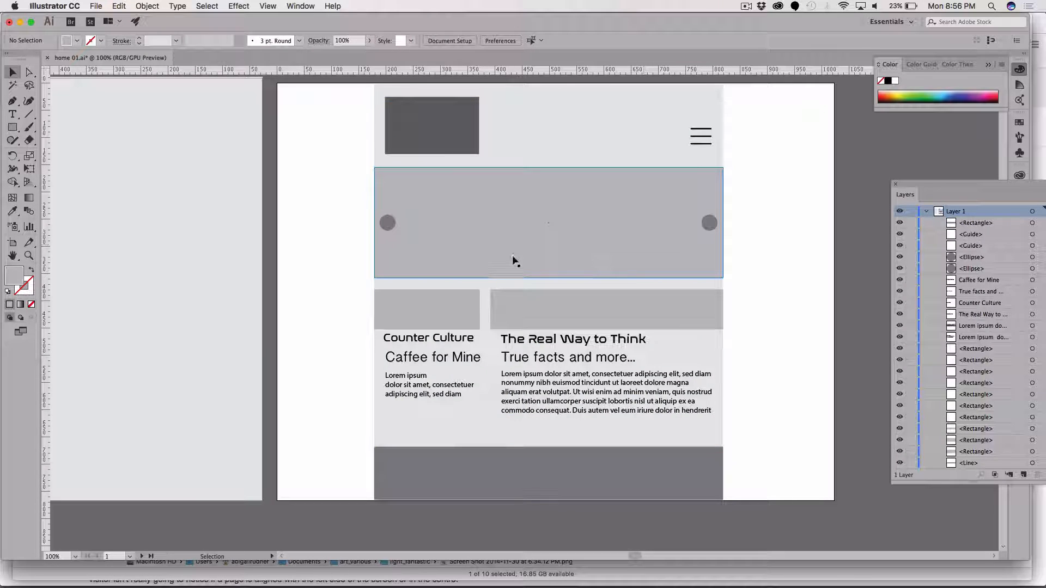
pyautogui.click(512, 236)
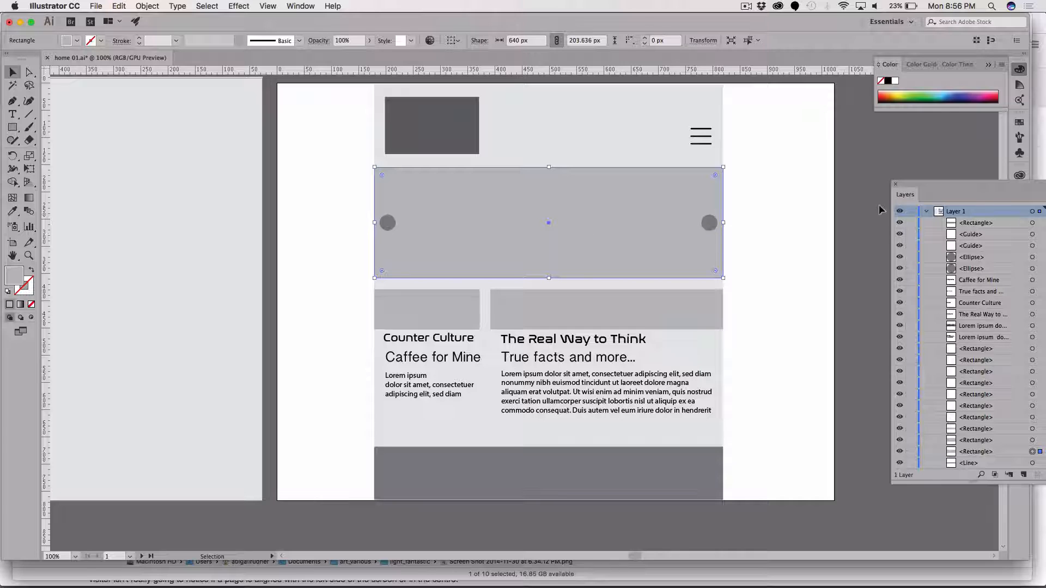
# Move and enlarge the Layers panel to show all of Layer 1's objects, and highlight the line below the banner rectangle.
pyautogui.moveTo(907, 187); pyautogui.dragTo(809, 38)
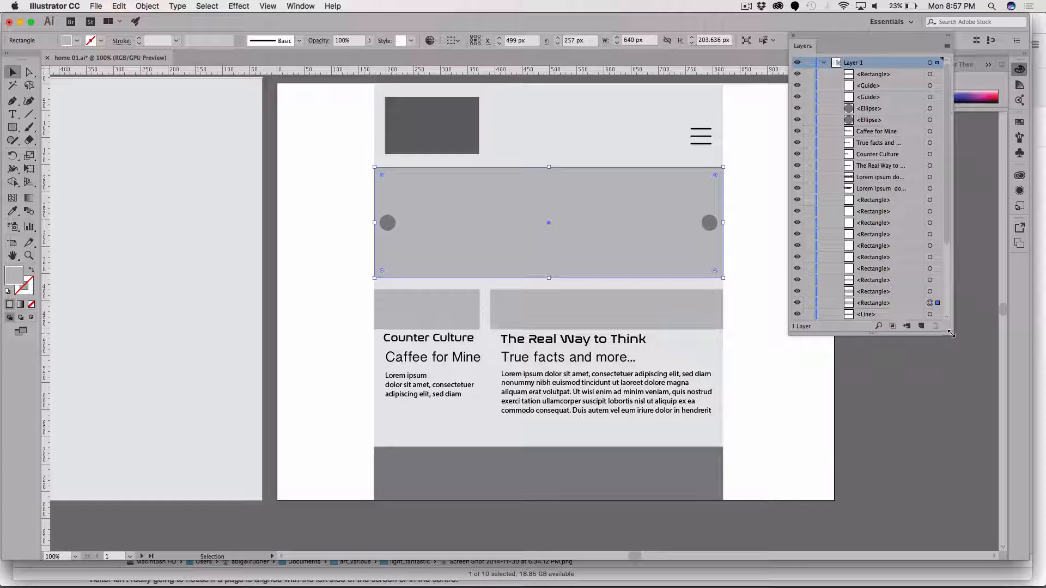
pyautogui.moveTo(951, 334); pyautogui.dragTo(961, 509)
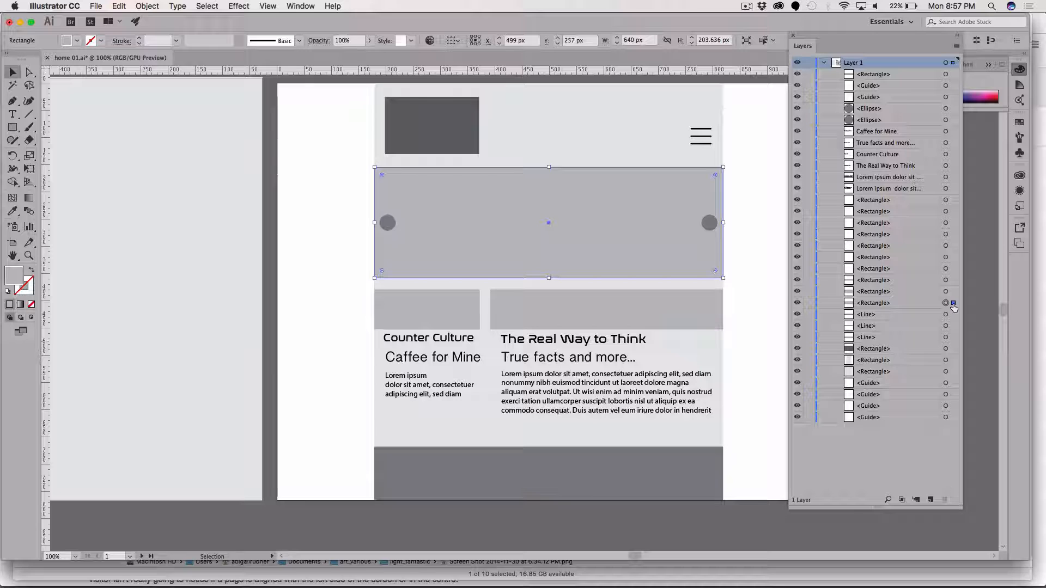
pyautogui.click(901, 317)
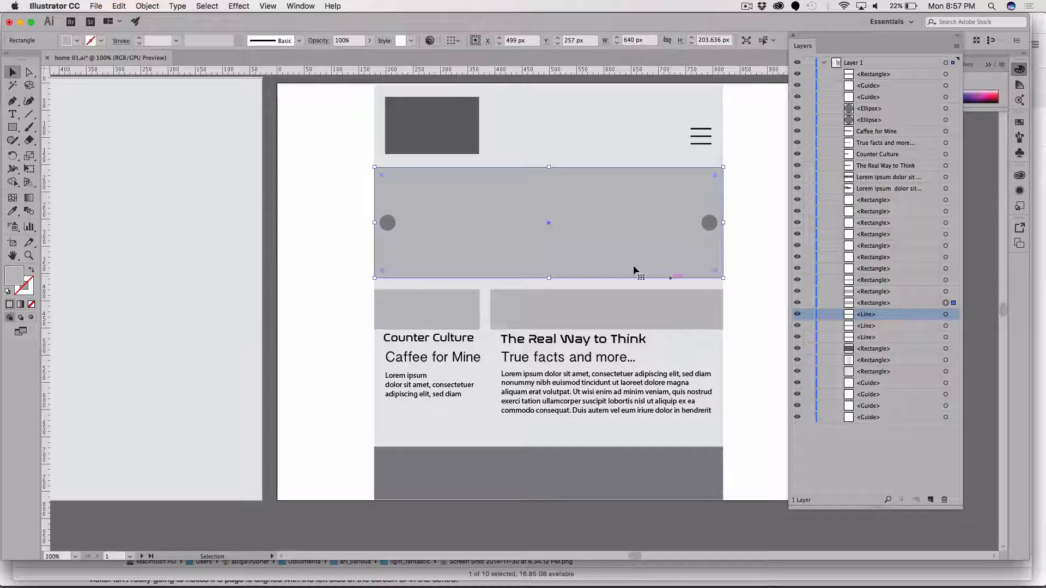
# Paste the cut painting directly behind the banner rectangle and select the rectangle again.
pyautogui.click(613, 234)
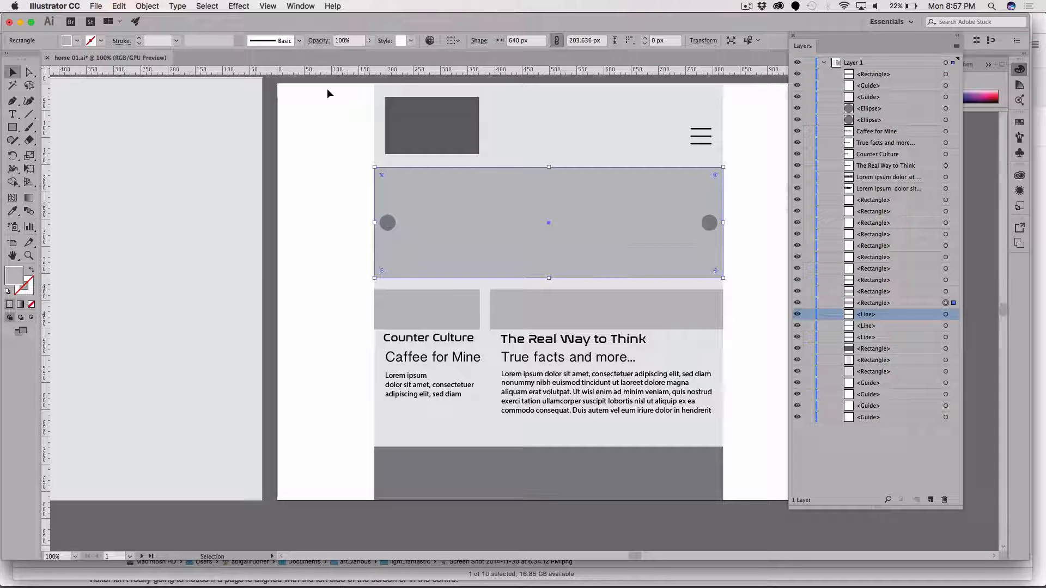
pyautogui.click(119, 6)
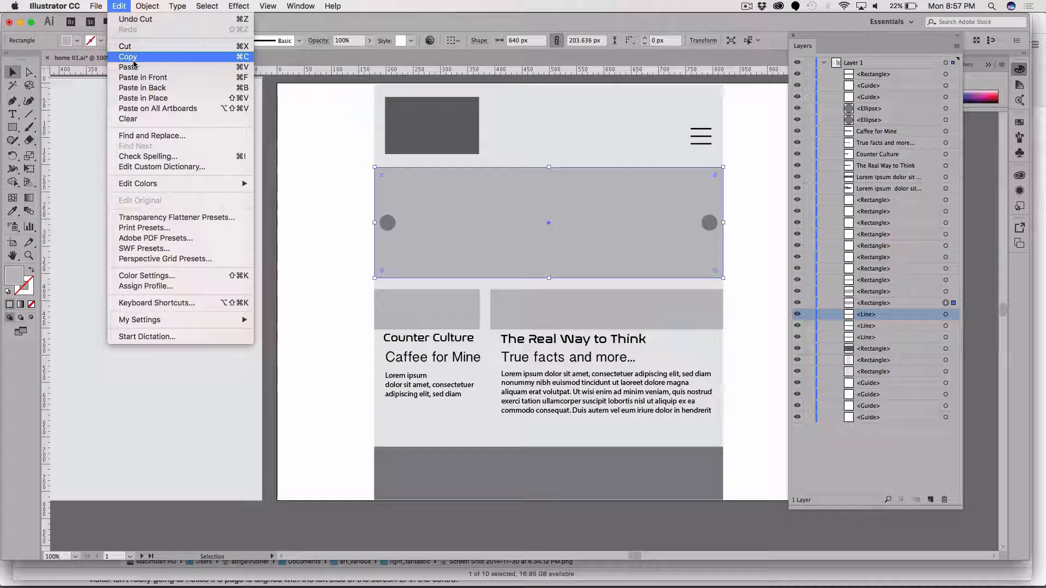
pyautogui.click(141, 91)
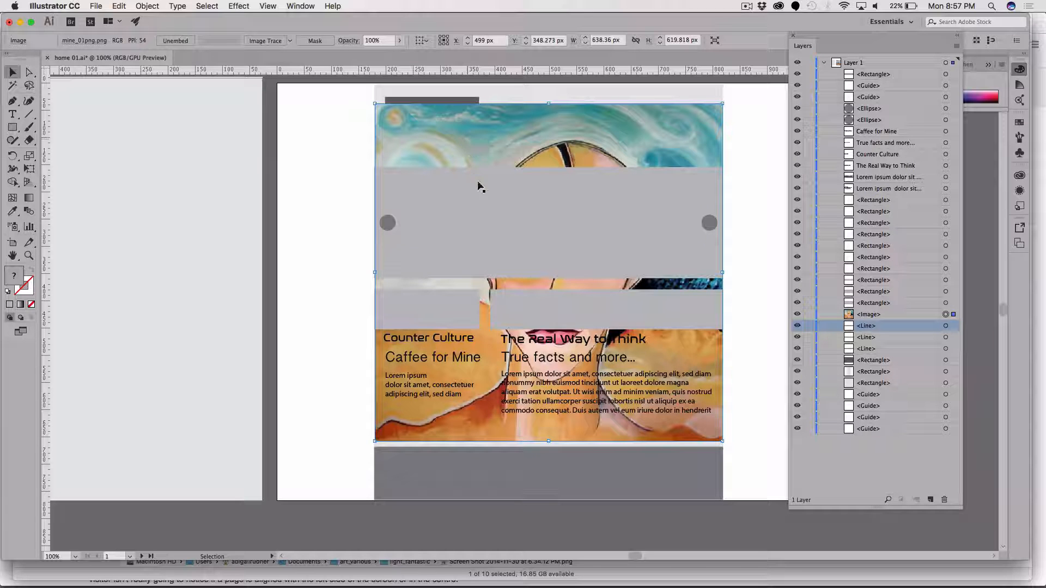
pyautogui.click(500, 215)
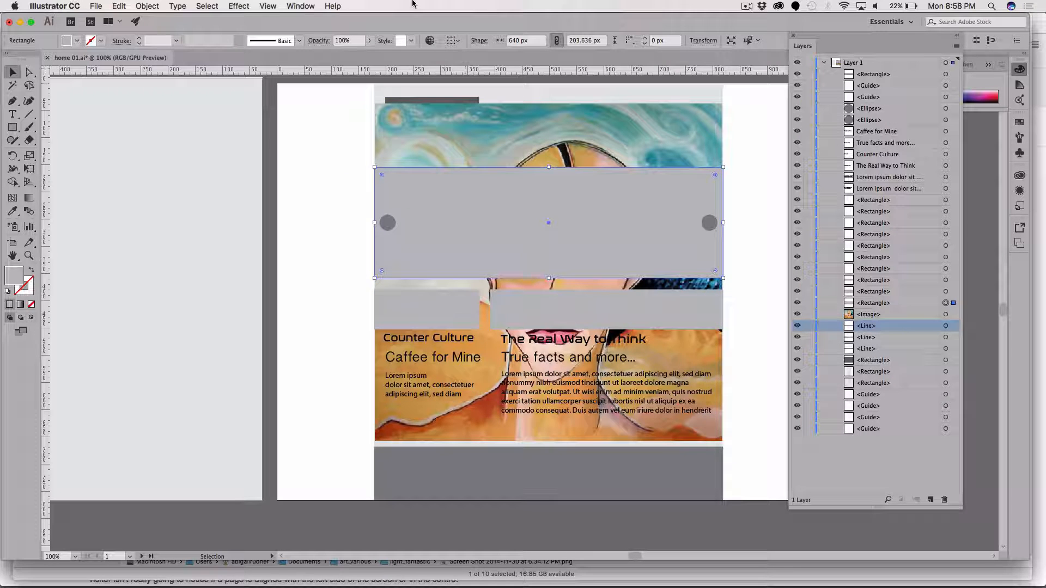
# Reduce the banner rectangle's opacity to 80% so the painting shows through, and collapse the Appearance settings.
pyautogui.click(308, 6)
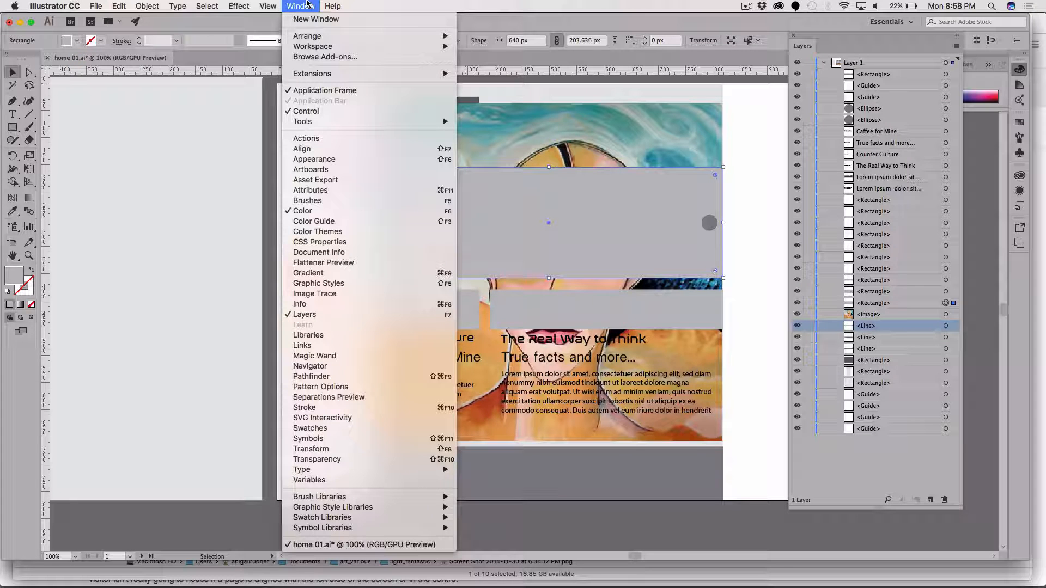
pyautogui.click(308, 160)
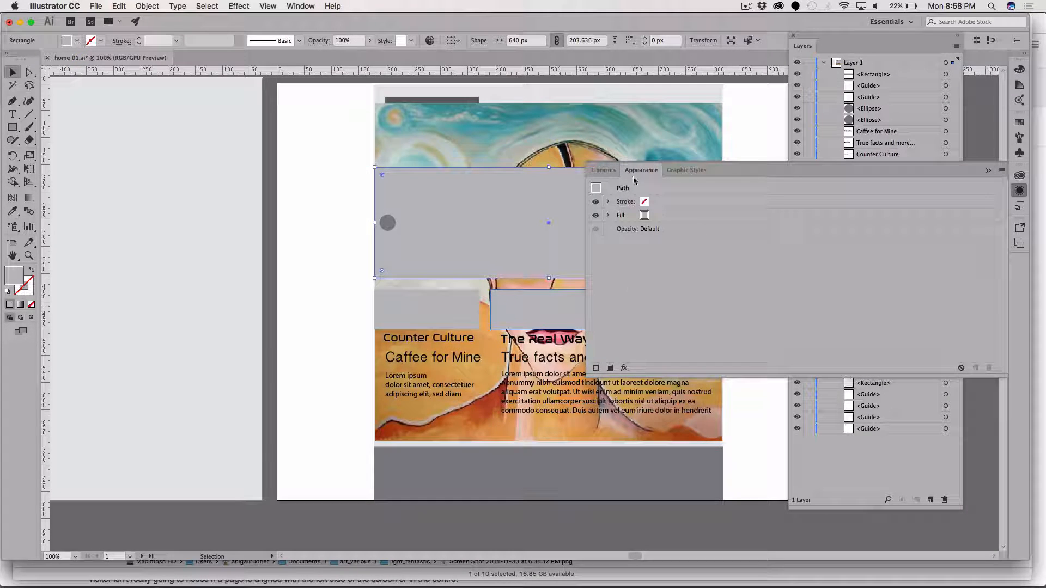
pyautogui.click(676, 215)
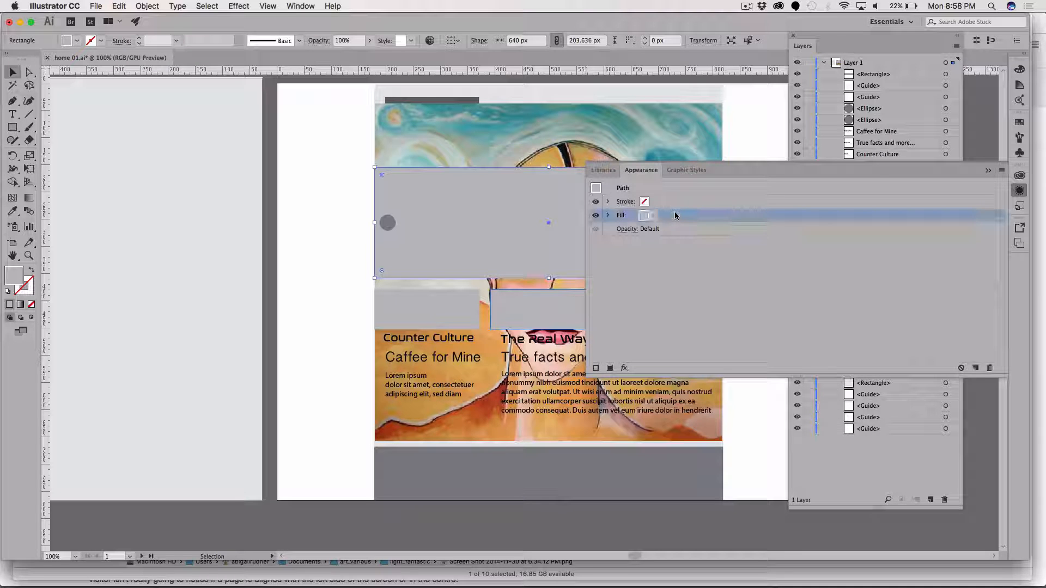
pyautogui.click(625, 229)
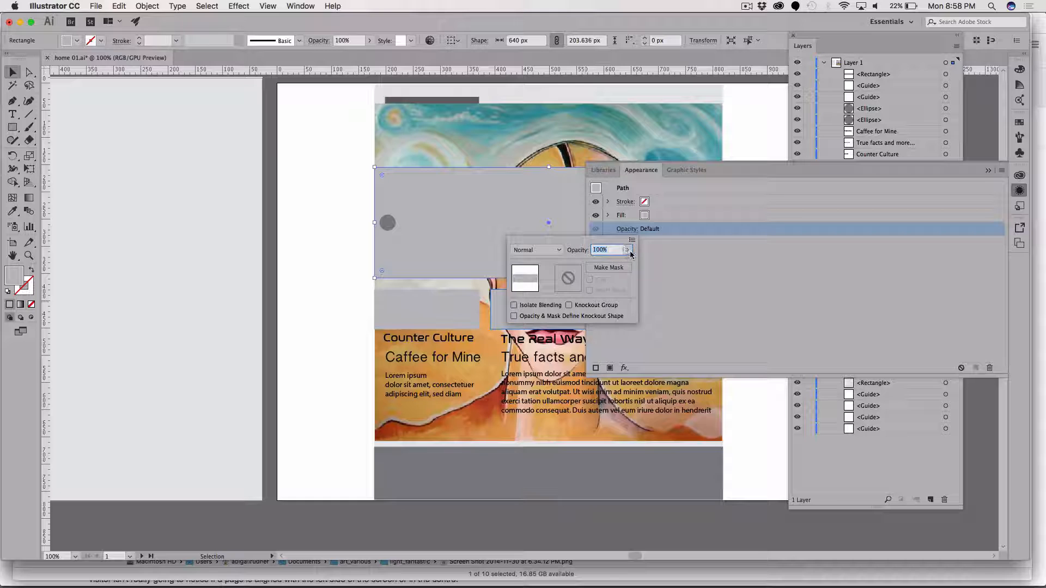
pyautogui.click(627, 250)
pyautogui.moveTo(631, 264)
pyautogui.mouseDown()
pyautogui.moveTo(607, 267)
pyautogui.moveTo(623, 264)
pyautogui.mouseUp()
pyautogui.click(544, 238)
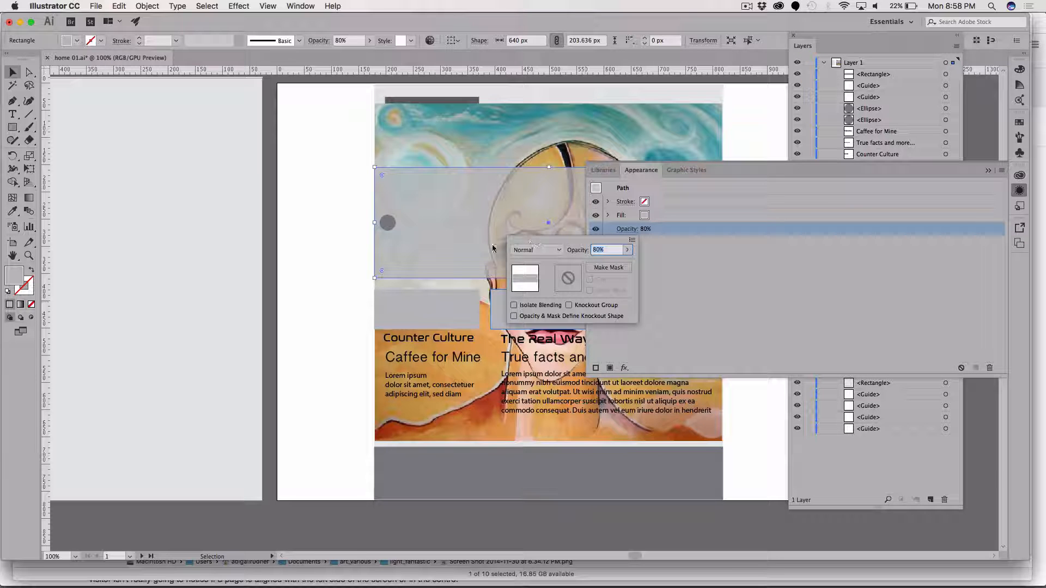
pyautogui.click(295, 276)
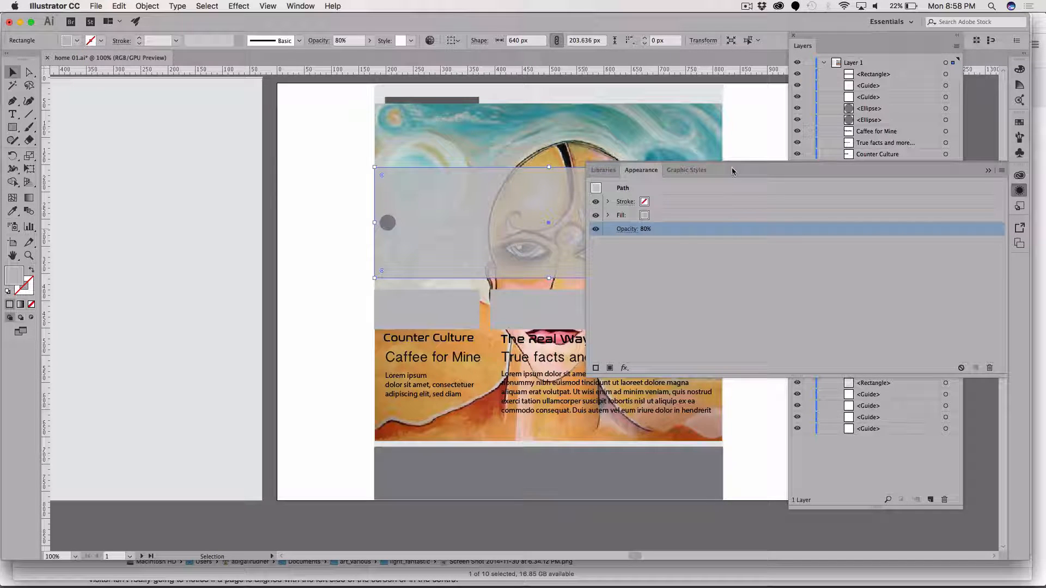
pyautogui.click(988, 171)
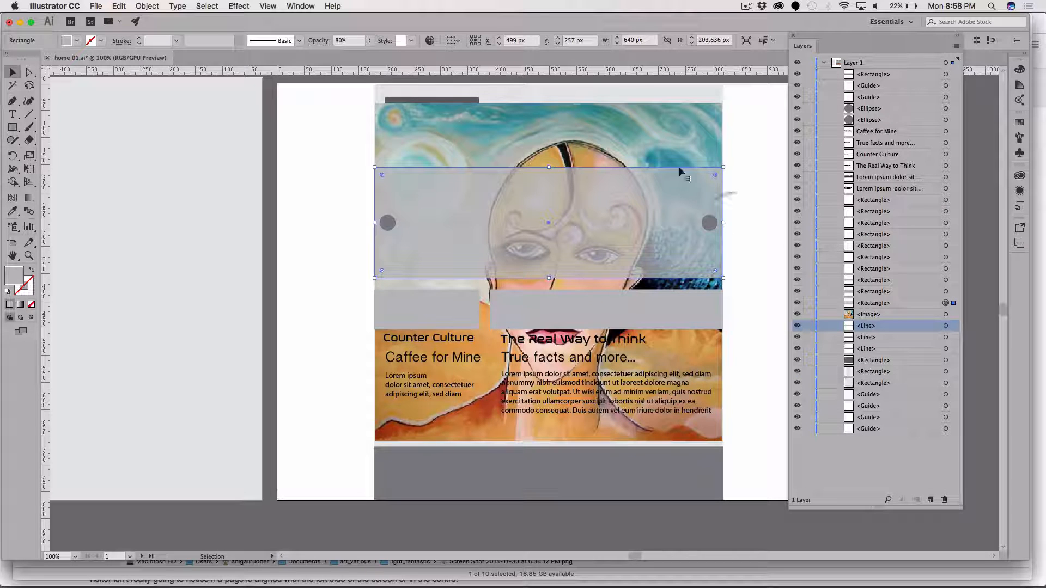
# Select the painting and shift it up to a Y position of about 263 px, bringing the face behind the banner rectangle.
pyautogui.click(651, 137)
pyautogui.press('Up')
pyautogui.press('Up')
pyautogui.press('Up')
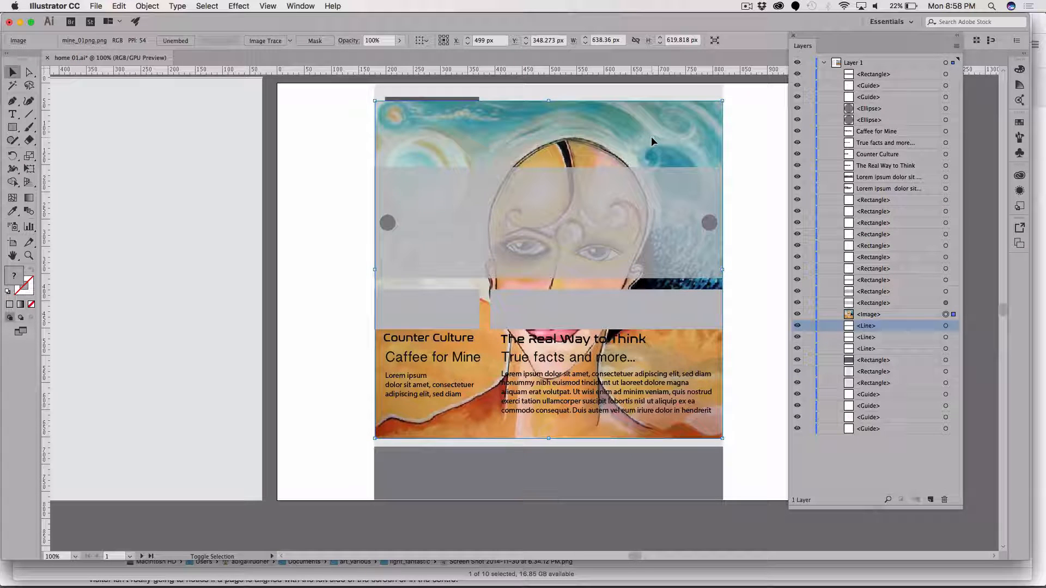
pyautogui.press('Up')
pyautogui.press('Up')
pyautogui.press('Up')
pyautogui.press('Up')
pyautogui.press('Up')
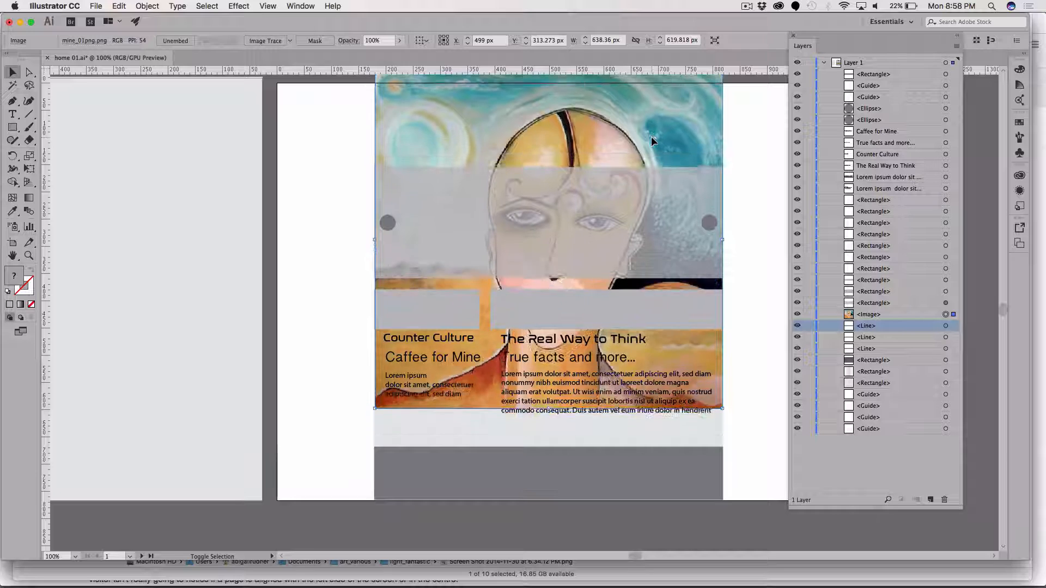
pyautogui.hotkey('shift', 'Up')
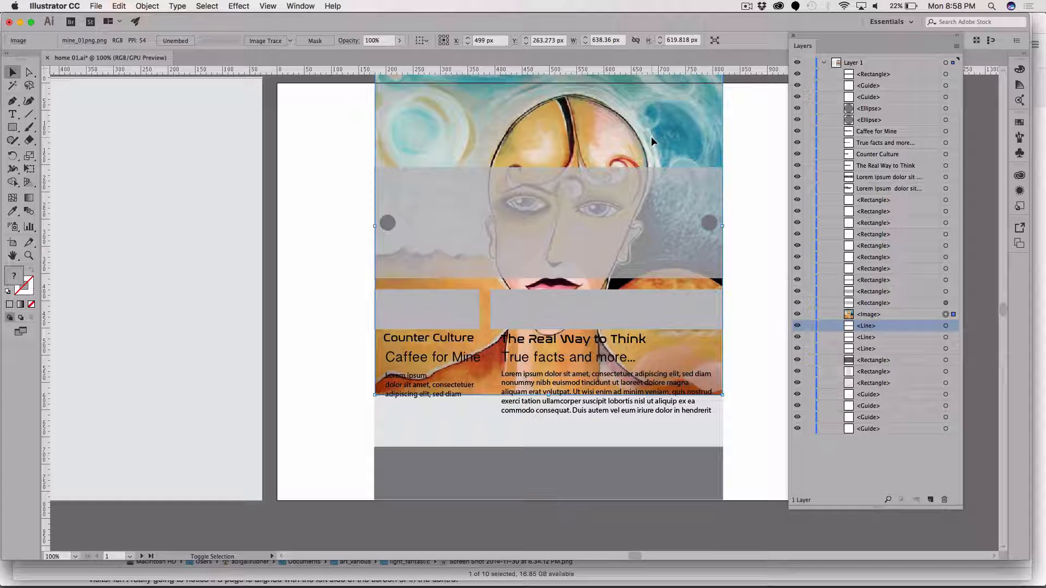
# Restore the banner rectangle's opacity to 100%, collapse the Appearance settings and move the Transparency panel clear of the artwork.
pyautogui.click(502, 206)
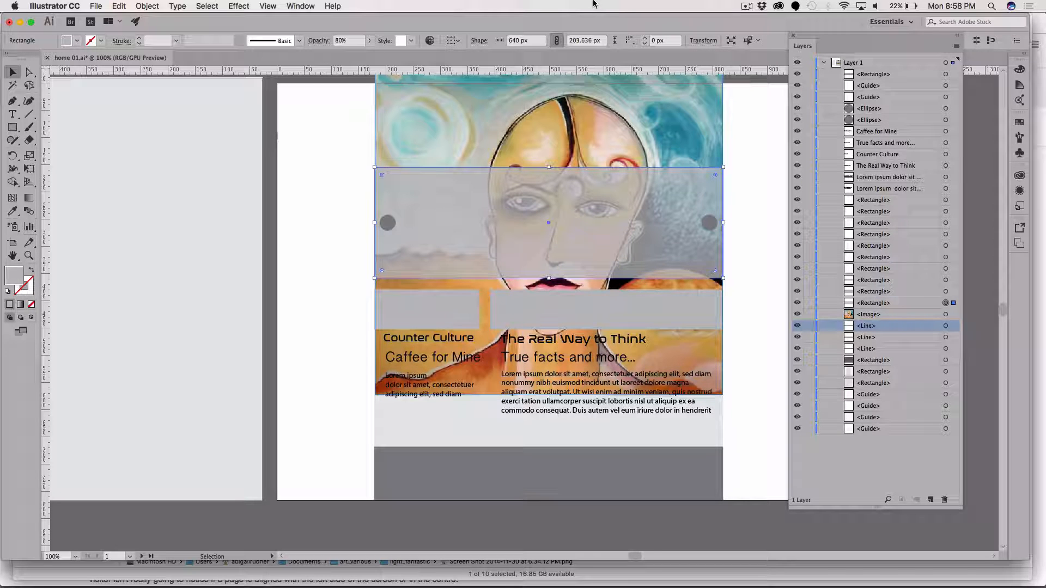
pyautogui.click(300, 7)
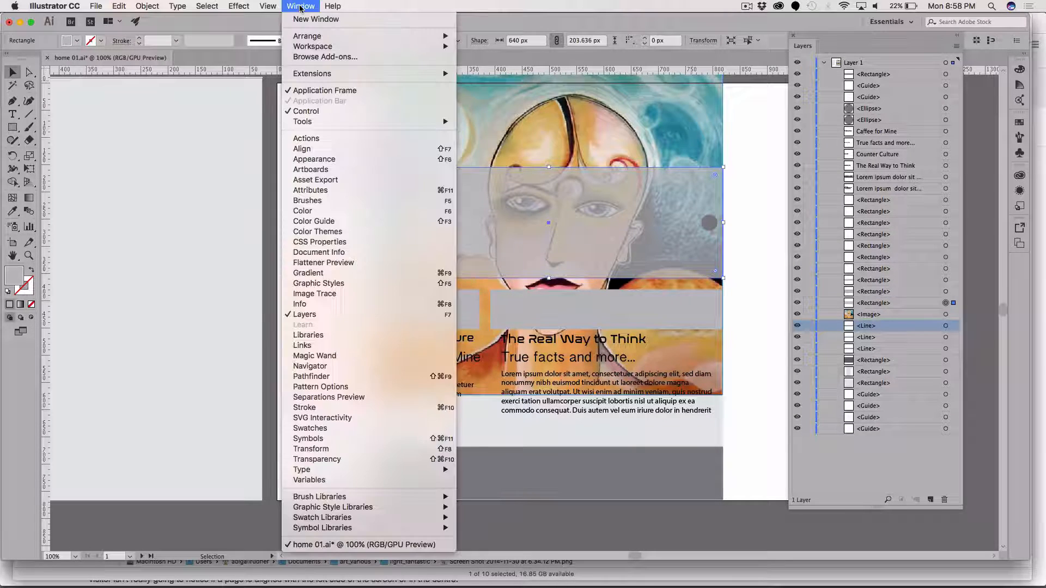
pyautogui.click(323, 160)
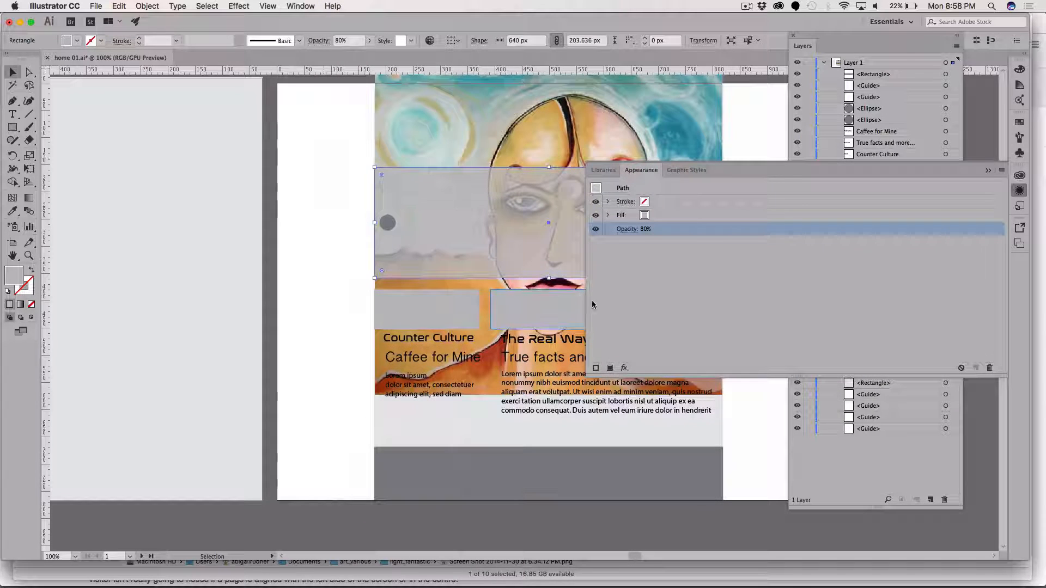
pyautogui.click(649, 230)
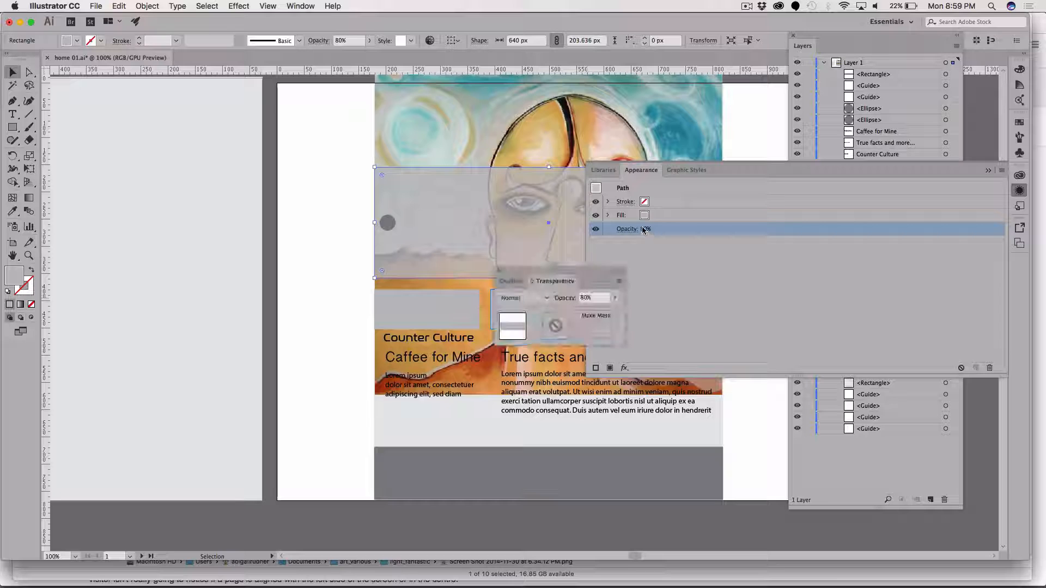
pyautogui.doubleClick(591, 298)
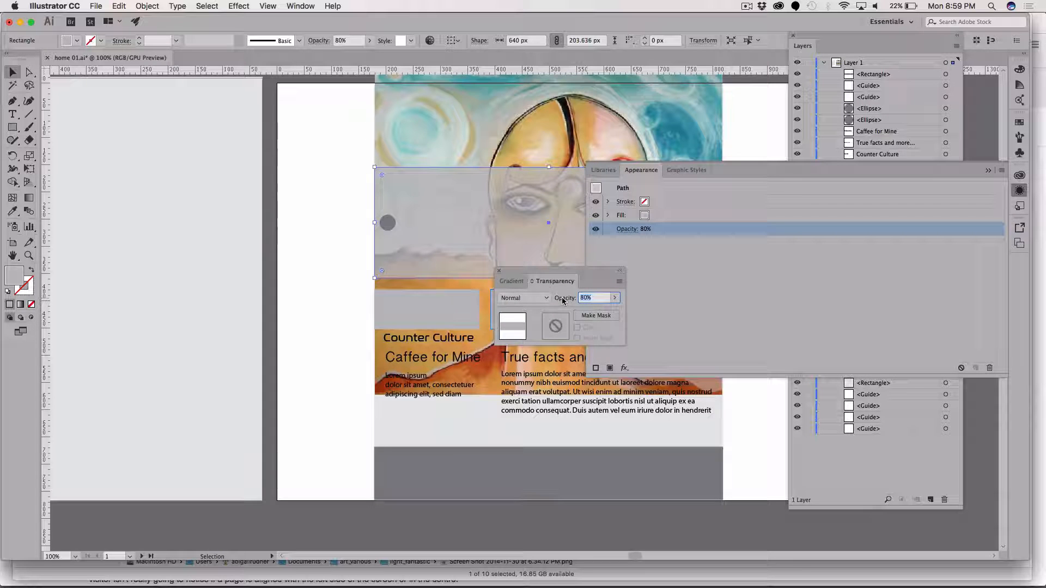
pyautogui.write('100')
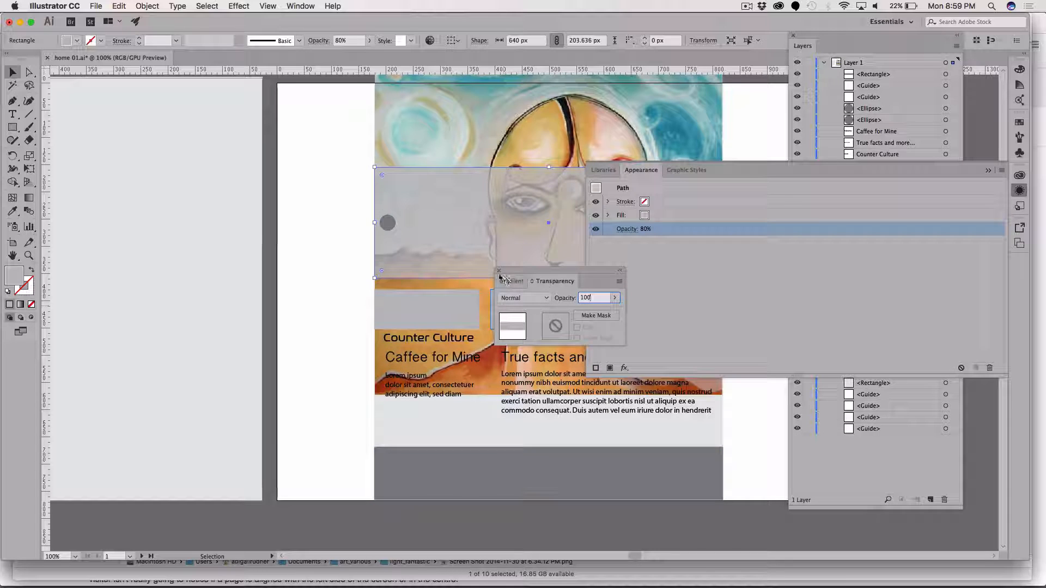
pyautogui.press('Return')
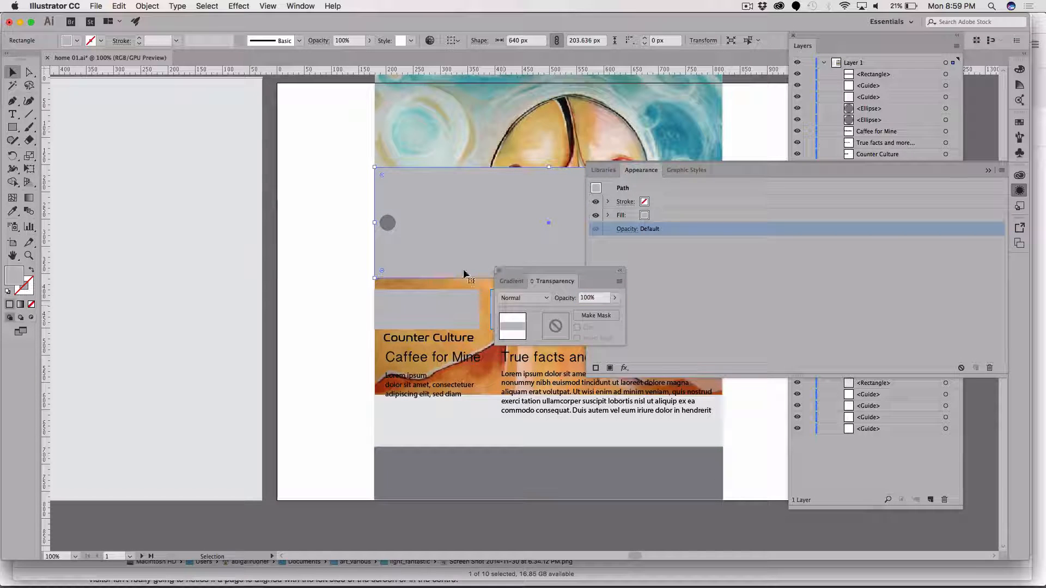
pyautogui.click(328, 206)
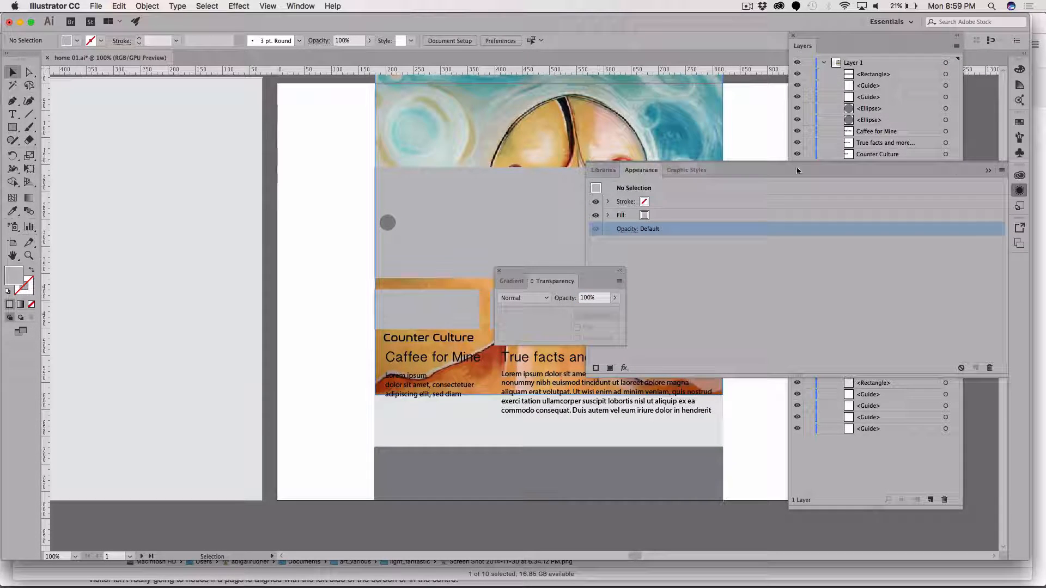
pyautogui.click(987, 171)
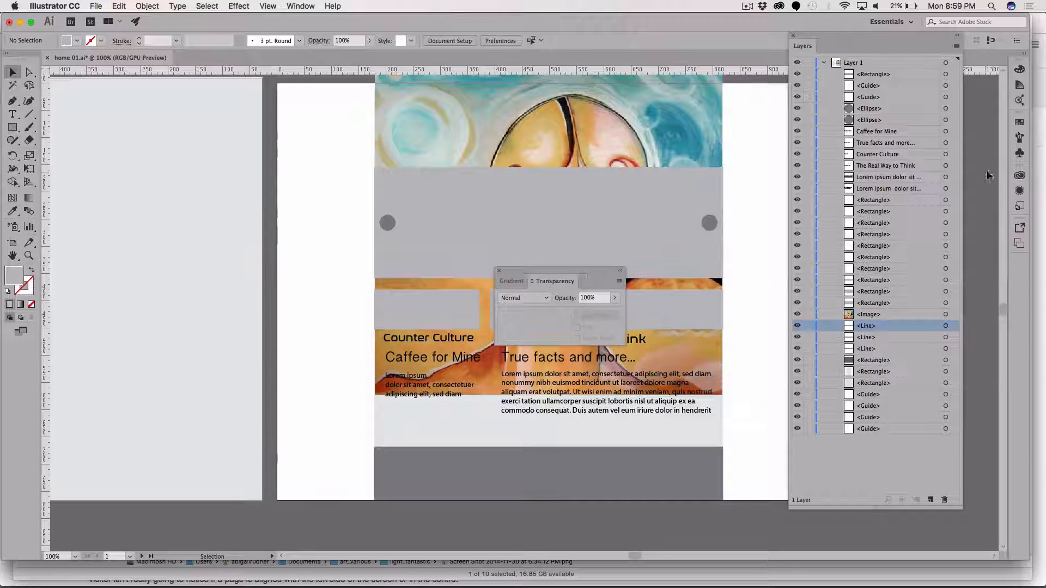
pyautogui.moveTo(553, 271); pyautogui.dragTo(110, 423)
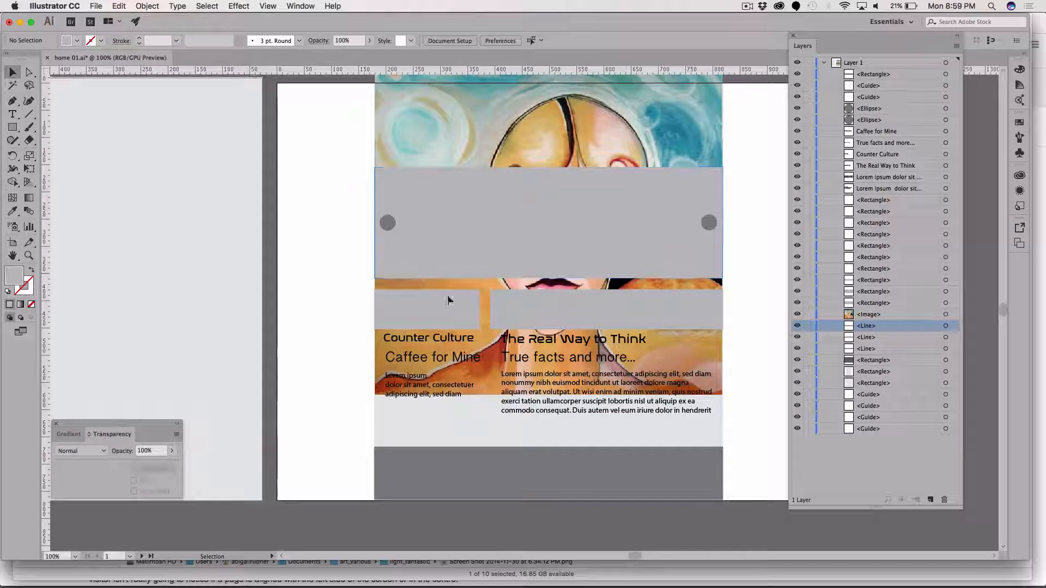
# Make a clipping mask from the banner rectangle and the painting behind it.
pyautogui.click(479, 223)
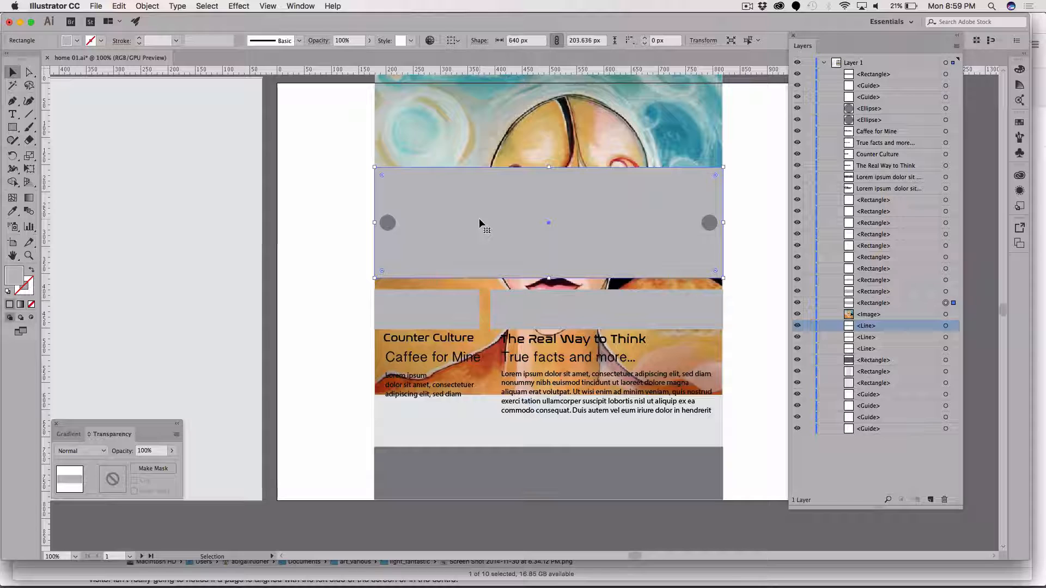
pyautogui.keyDown('shift'); pyautogui.click(476, 120); pyautogui.keyUp('shift')
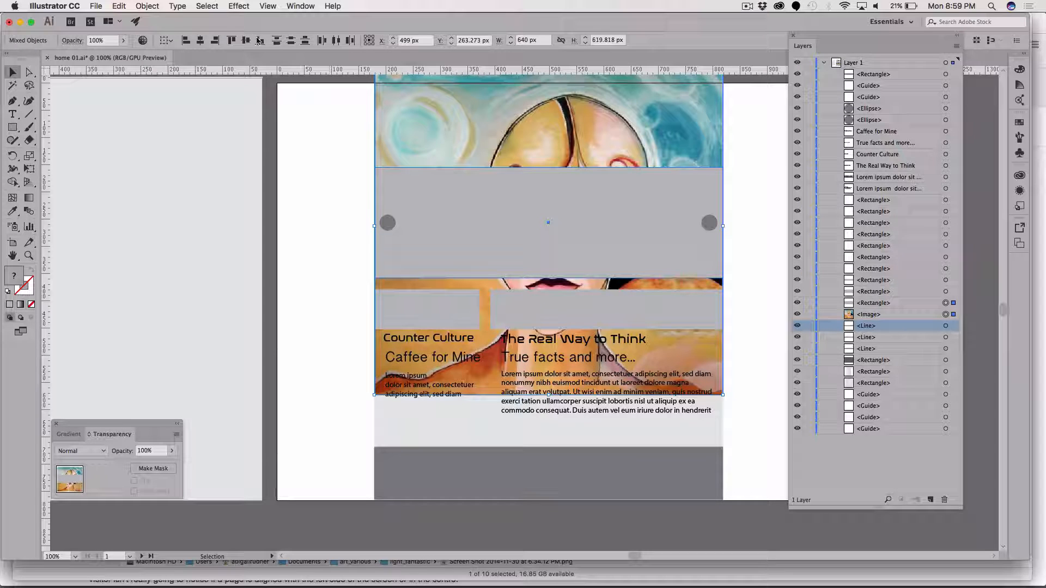
pyautogui.click(152, 7)
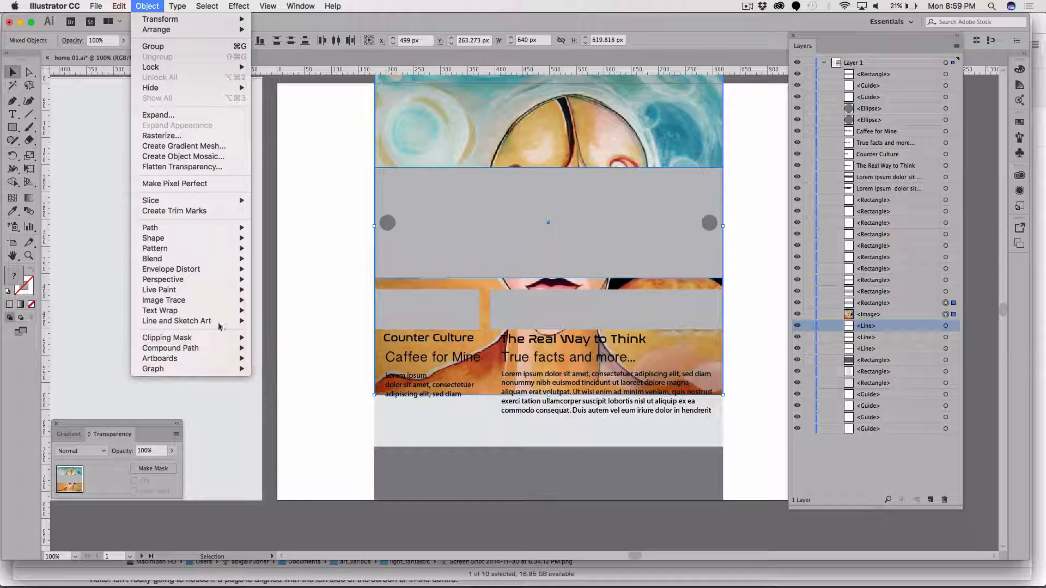
pyautogui.moveTo(240, 338)
pyautogui.click(273, 339)
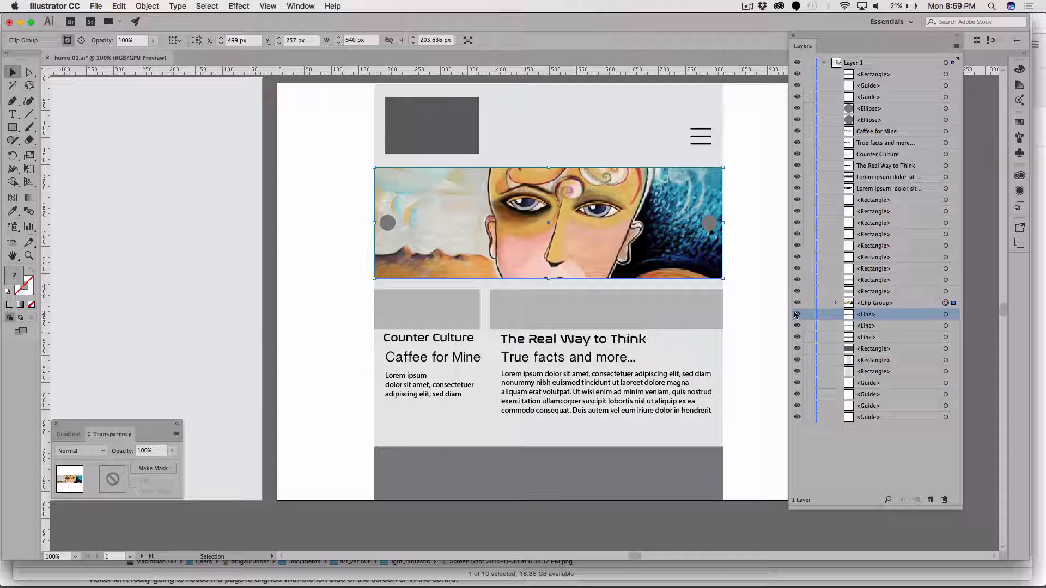
# Expand the clip group's contents and shift only the painting within the mask to a Y position of about 235 px.
pyautogui.click(834, 305)
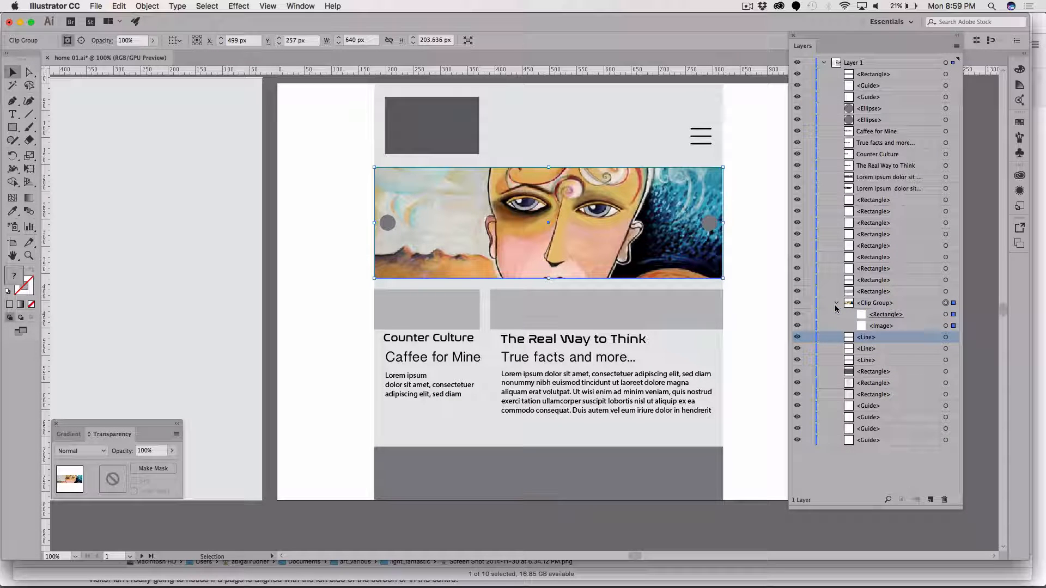
pyautogui.press('a')
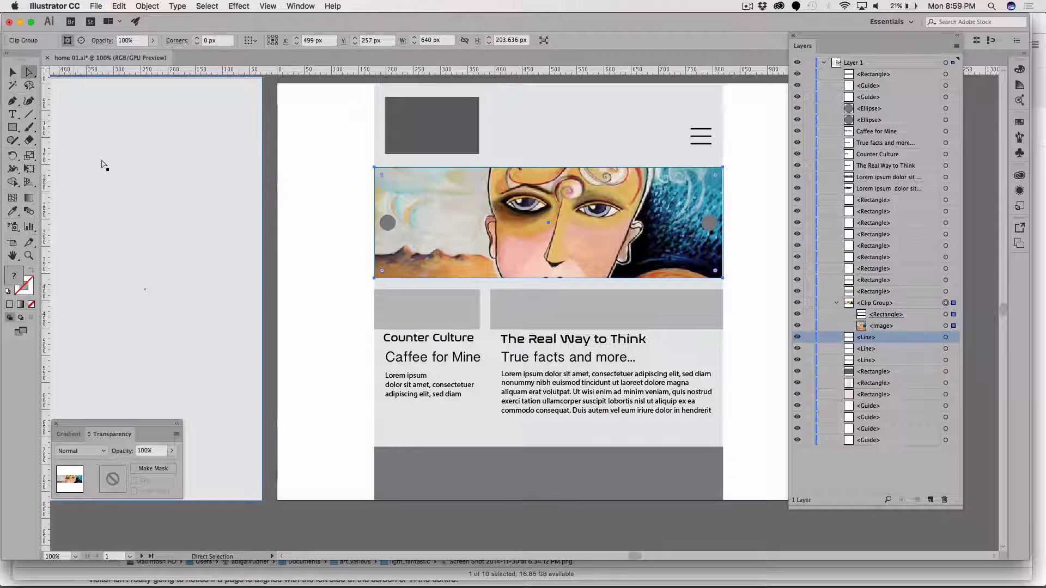
pyautogui.click(118, 191)
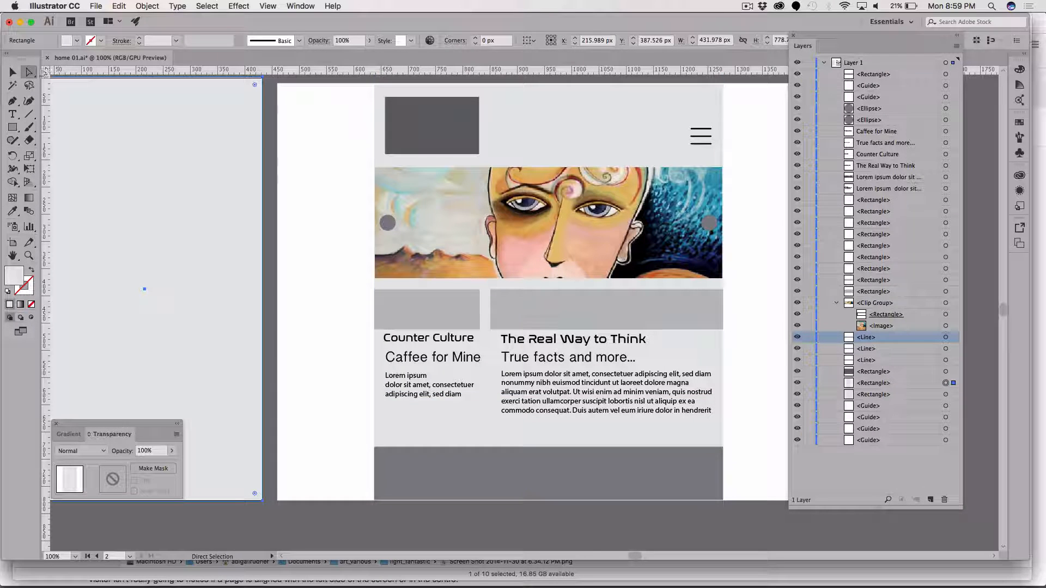
pyautogui.click(564, 218)
pyautogui.moveTo(563, 213); pyautogui.dragTo(571, 222)
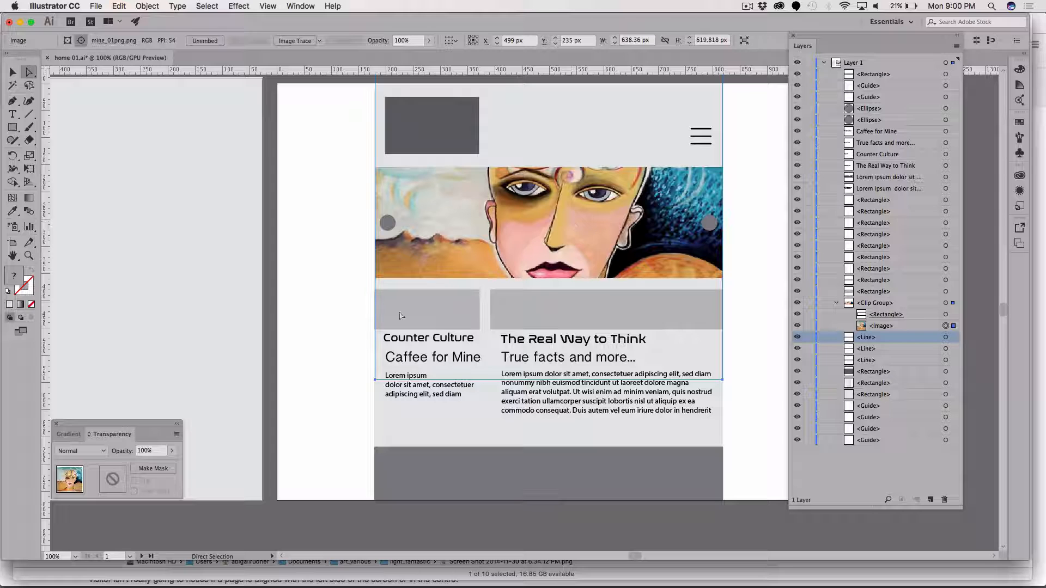
# Widen the narrower gray rectangle above "Counter Culture" until it meets the wider rectangle beside it, and deselect it.
pyautogui.click(455, 311)
pyautogui.keyDown('shift'); pyautogui.click(564, 313); pyautogui.keyUp('shift')
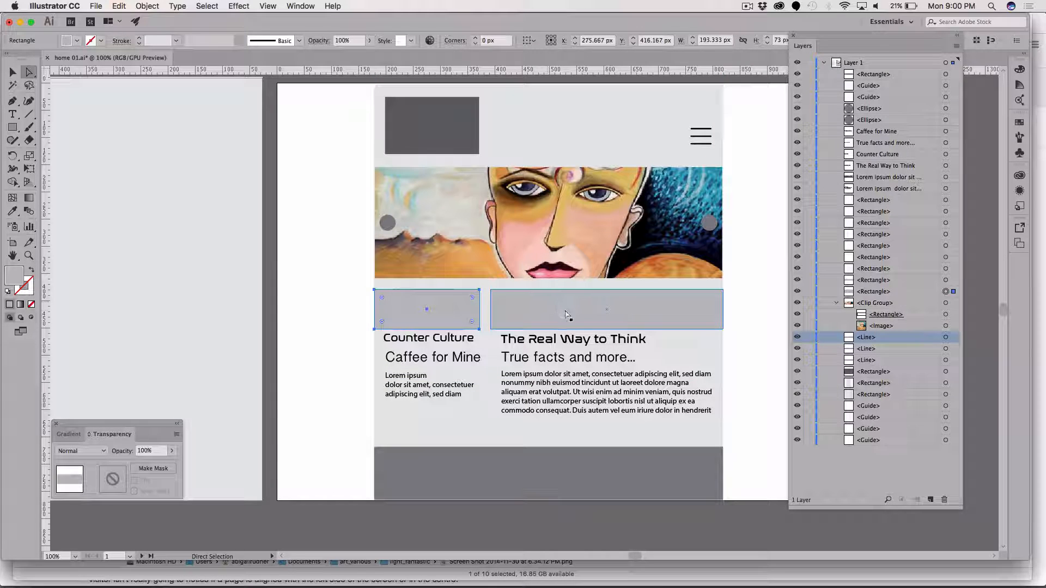
pyautogui.click(565, 314)
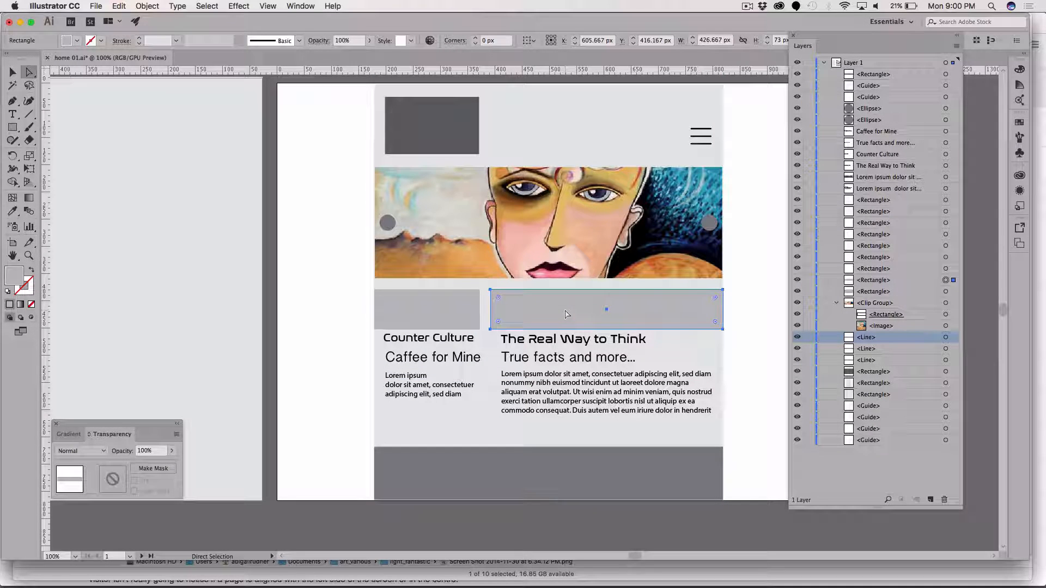
pyautogui.click(456, 311)
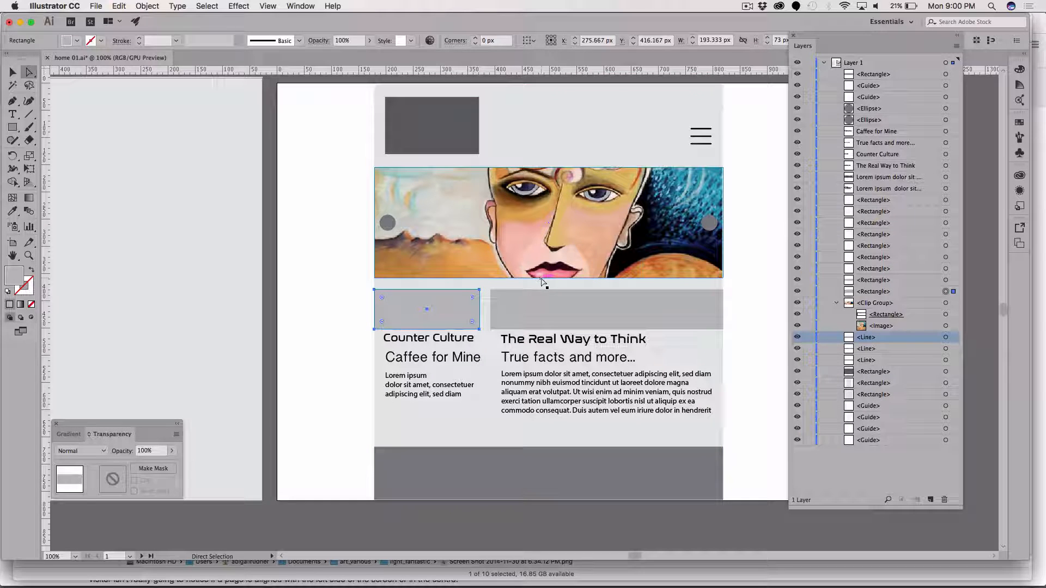
pyautogui.click(12, 71)
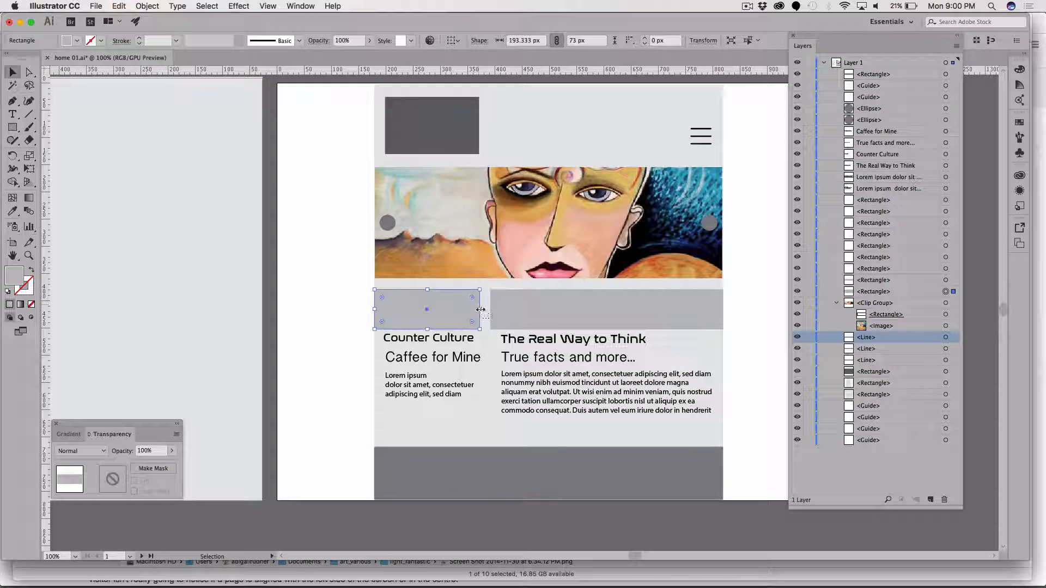
pyautogui.moveTo(480, 310); pyautogui.dragTo(490, 310)
pyautogui.click(301, 302)
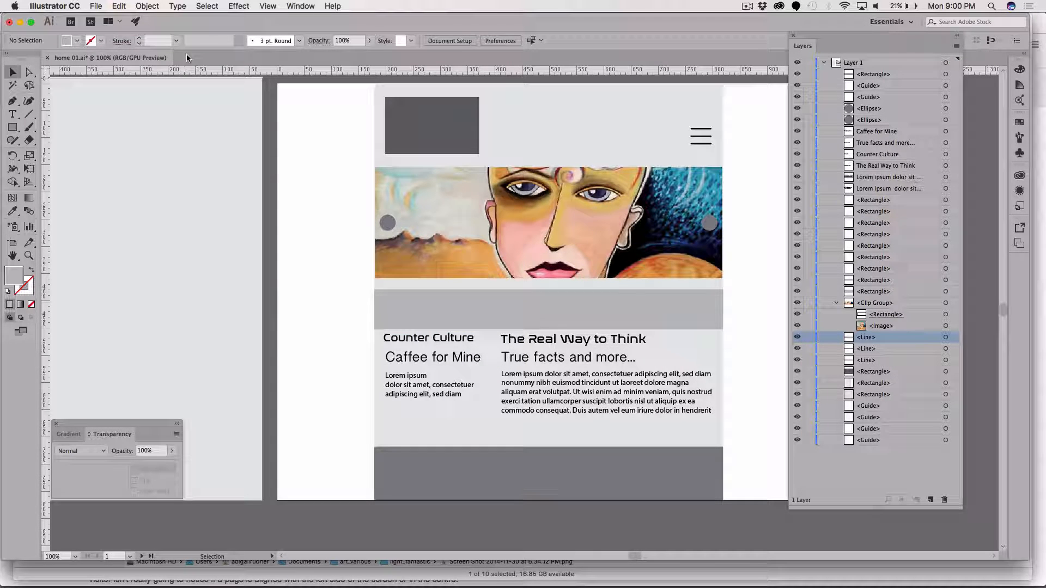
# Place 05_spark.jpg from art_various over the page's upper area at a size of about 617 by 377 px.
pyautogui.click(96, 6)
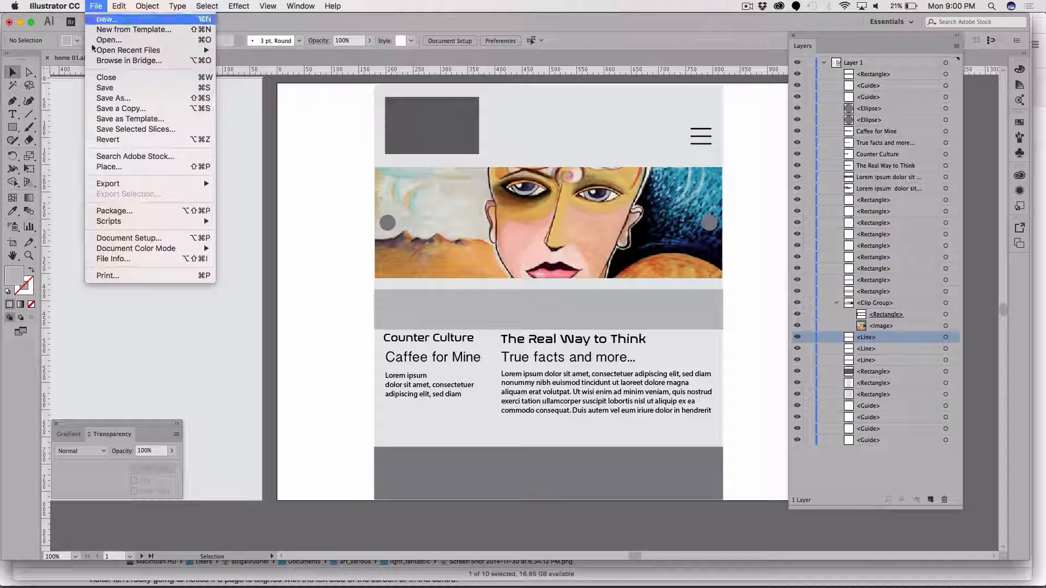
pyautogui.click(121, 168)
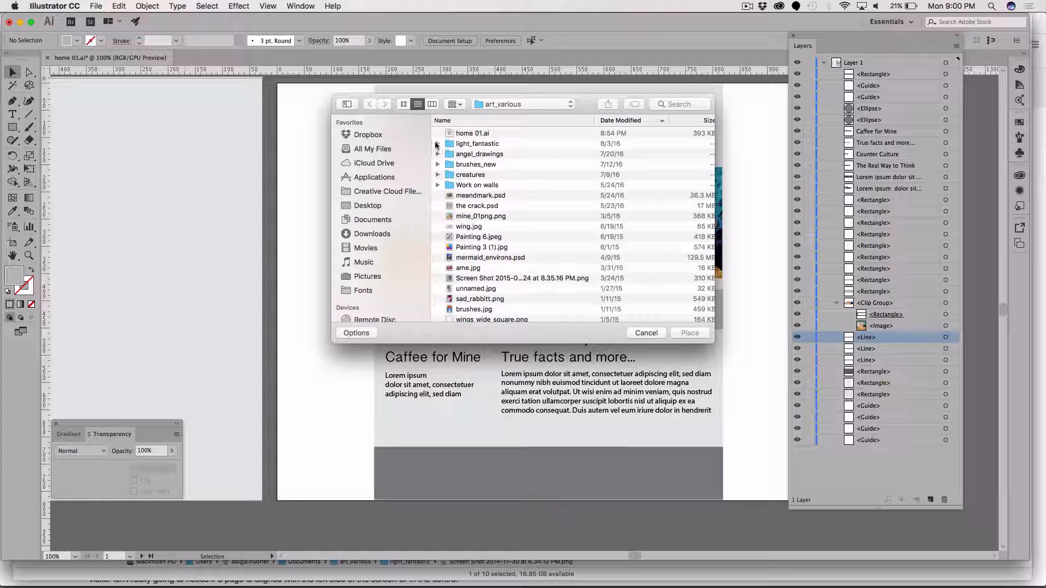
pyautogui.scroll(-10, 460, 160)
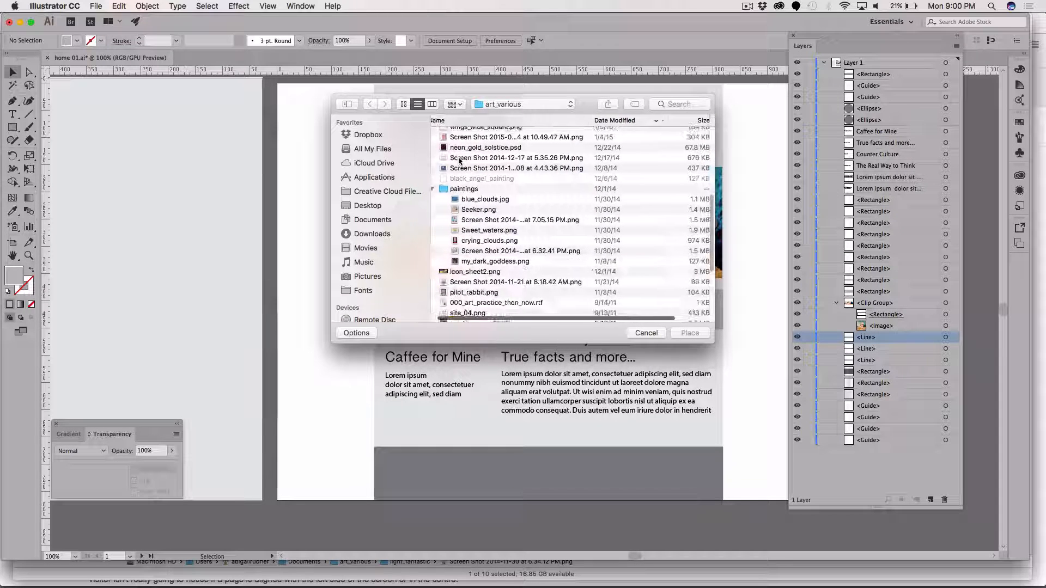
pyautogui.scroll(1, 459, 160)
pyautogui.scroll(1, 459, 161)
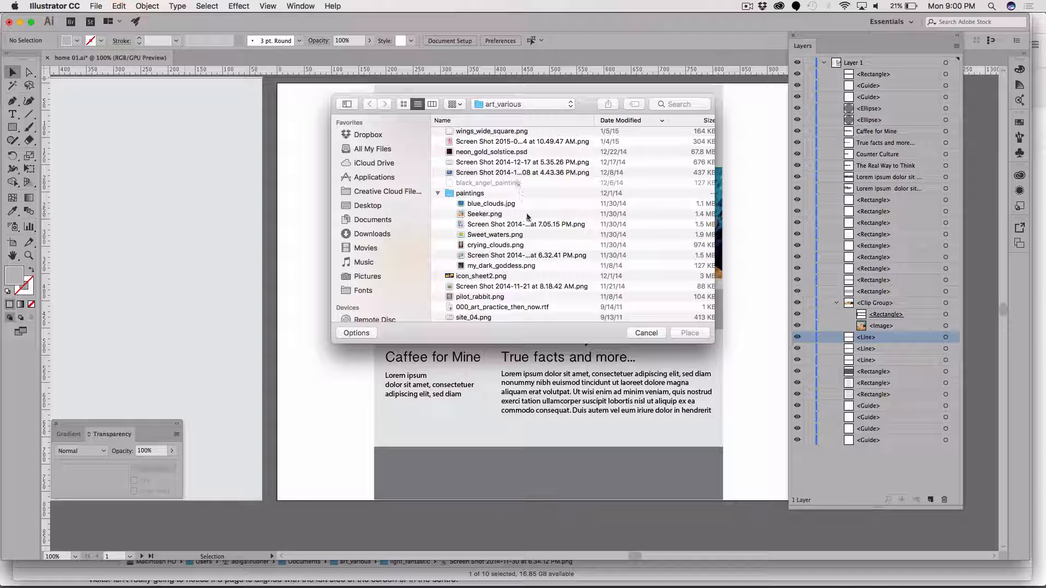
pyautogui.scroll(-3, 528, 219)
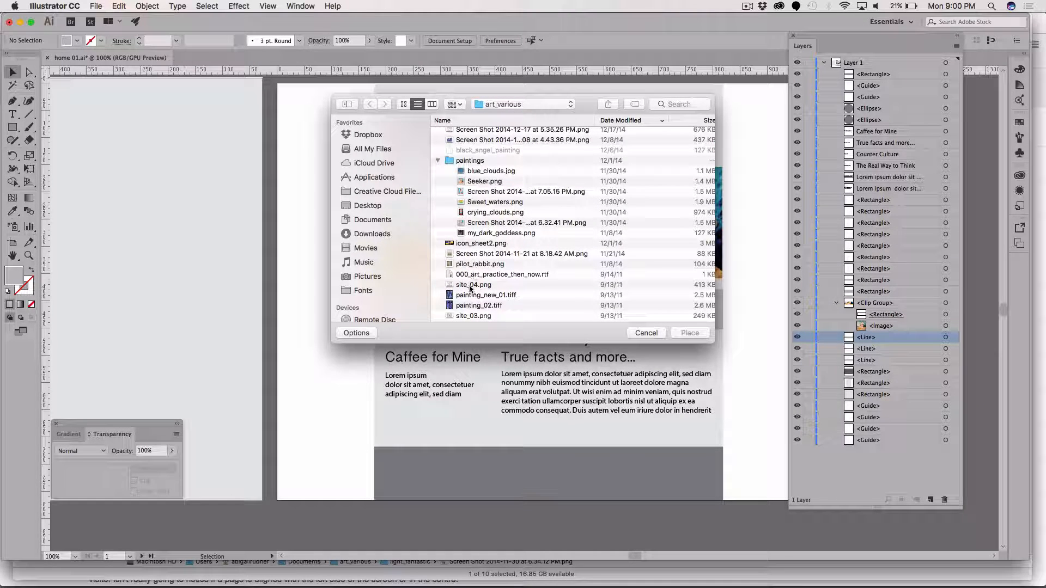
pyautogui.scroll(-3, 470, 288)
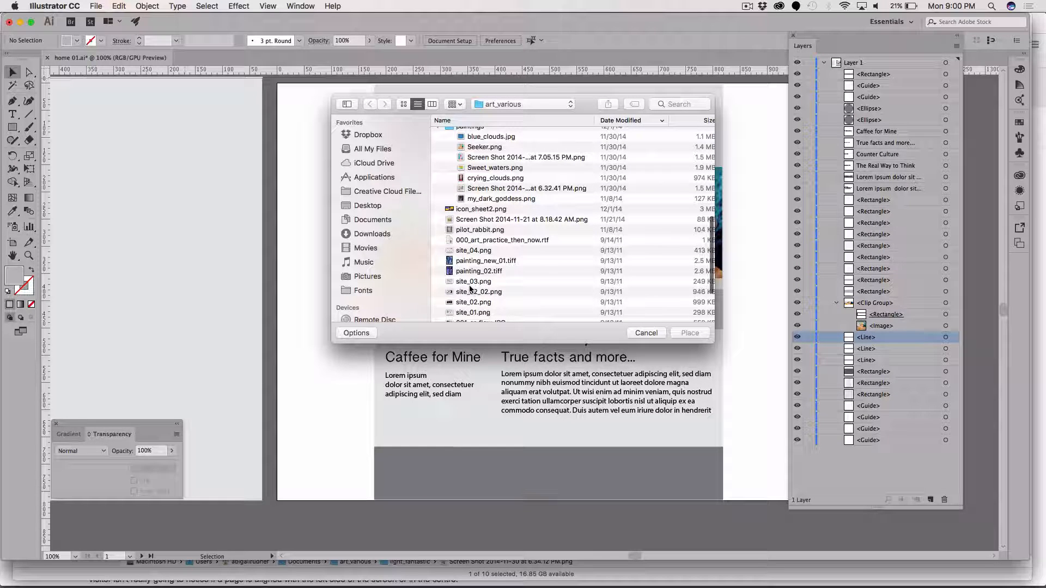
pyautogui.scroll(-5, 470, 289)
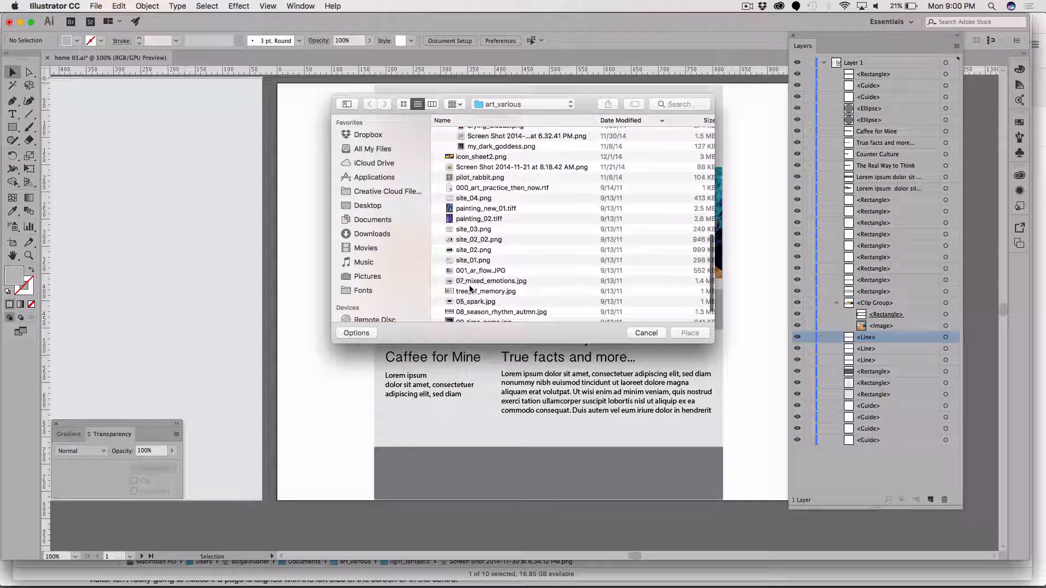
pyautogui.scroll(-1, 470, 289)
pyautogui.click(471, 290)
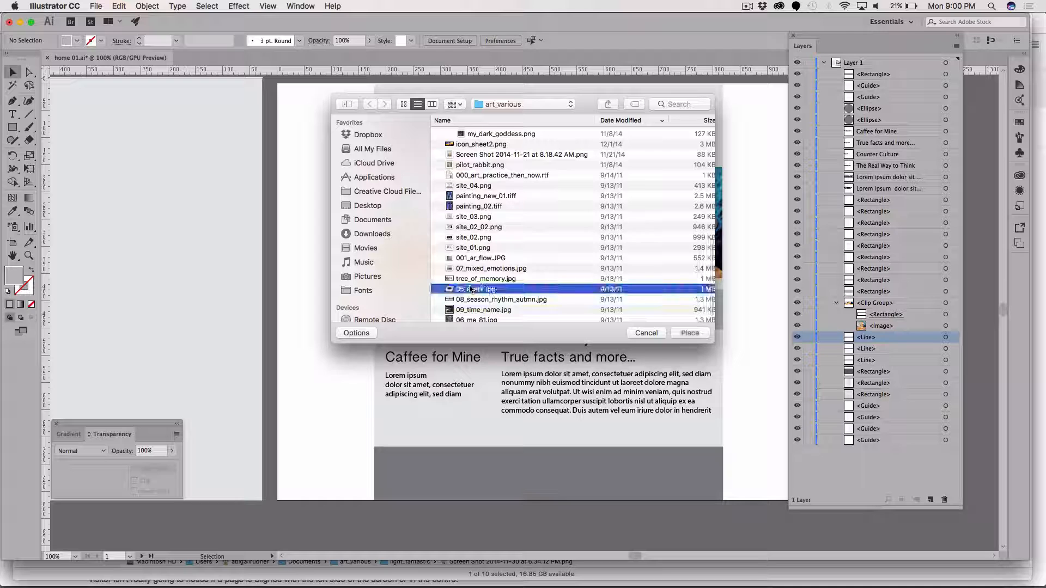
pyautogui.click(690, 332)
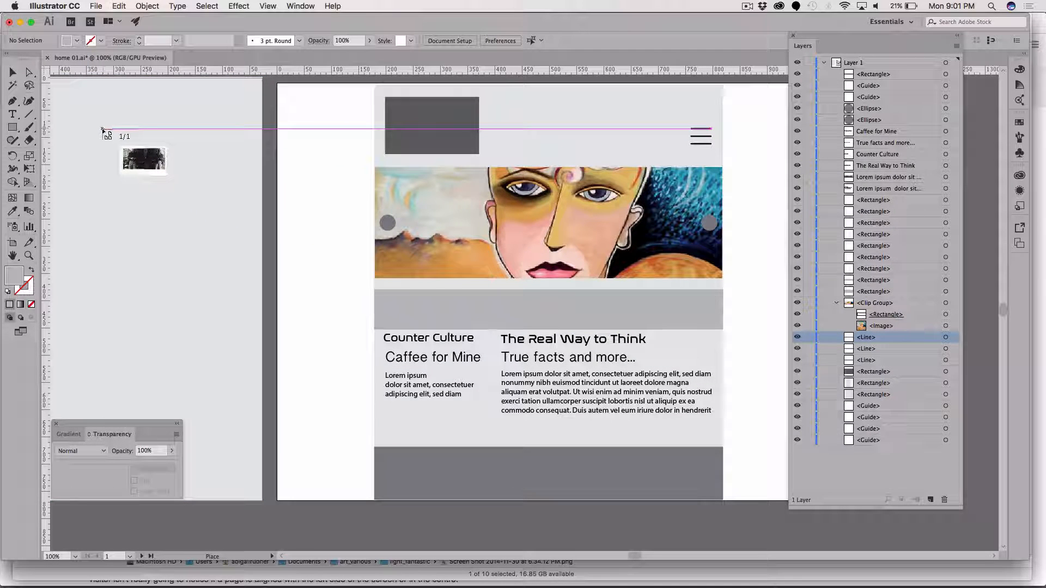
pyautogui.moveTo(101, 130); pyautogui.dragTo(438, 334)
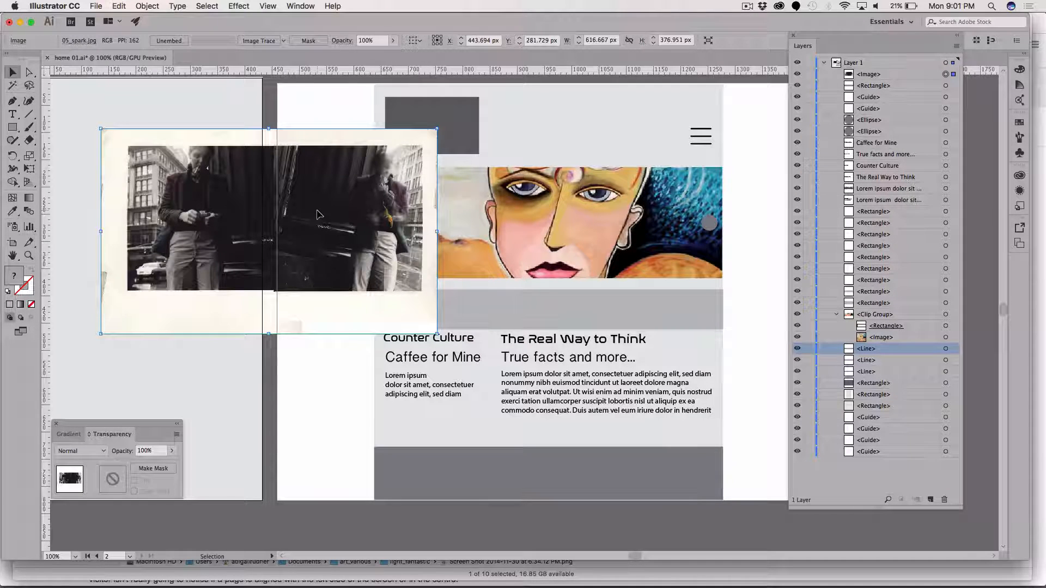
# Move the placed black-and-white photo off the home page onto the blank artboard beside it and deselect it.
pyautogui.moveTo(319, 214); pyautogui.dragTo(124, 170)
pyautogui.hscroll(-2, 212, 362)
pyautogui.scroll(1, 212, 362)
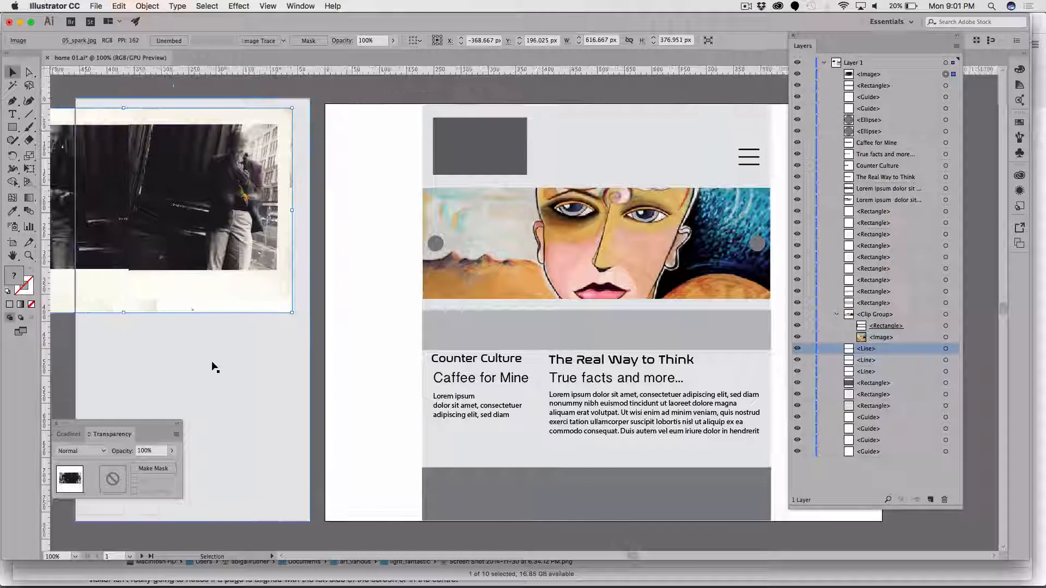
pyautogui.hscroll(-1, 212, 362)
pyautogui.hscroll(2, 212, 362)
pyautogui.scroll(-1, 212, 362)
pyautogui.hscroll(-2, 212, 362)
pyautogui.scroll(1, 212, 362)
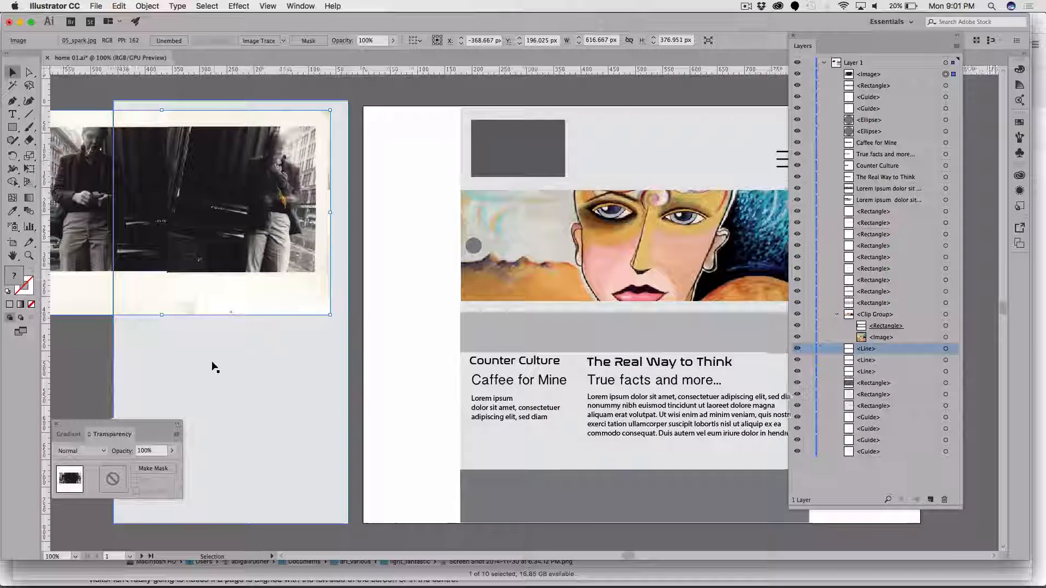
pyautogui.hscroll(-2, 214, 368)
pyautogui.scroll(1, 214, 368)
pyautogui.click(113, 356)
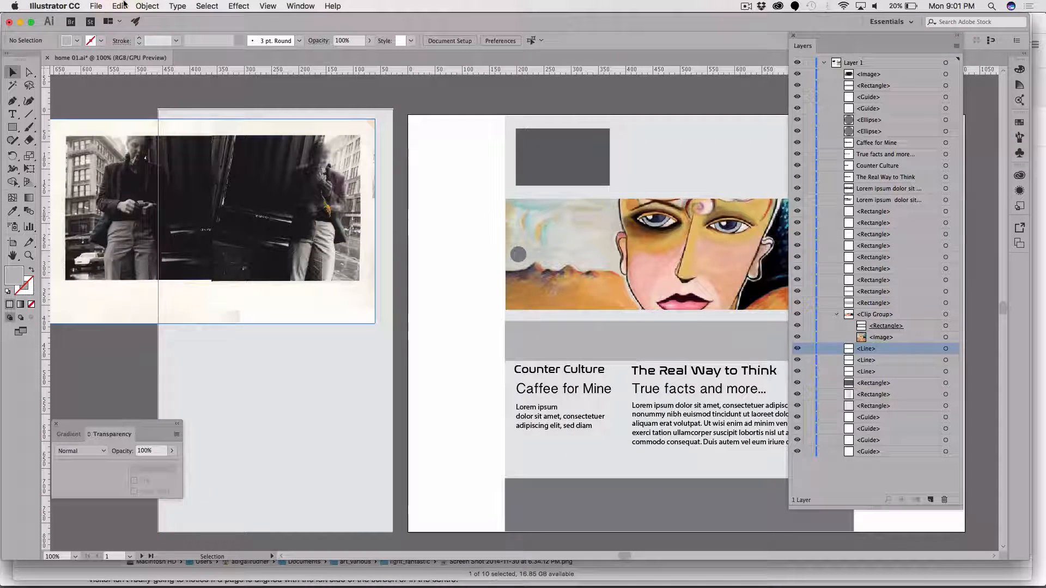
# Place mermaid_environs.psd at about 460 by 575 px and position it just below the black-and-white photo.
pyautogui.click(94, 5)
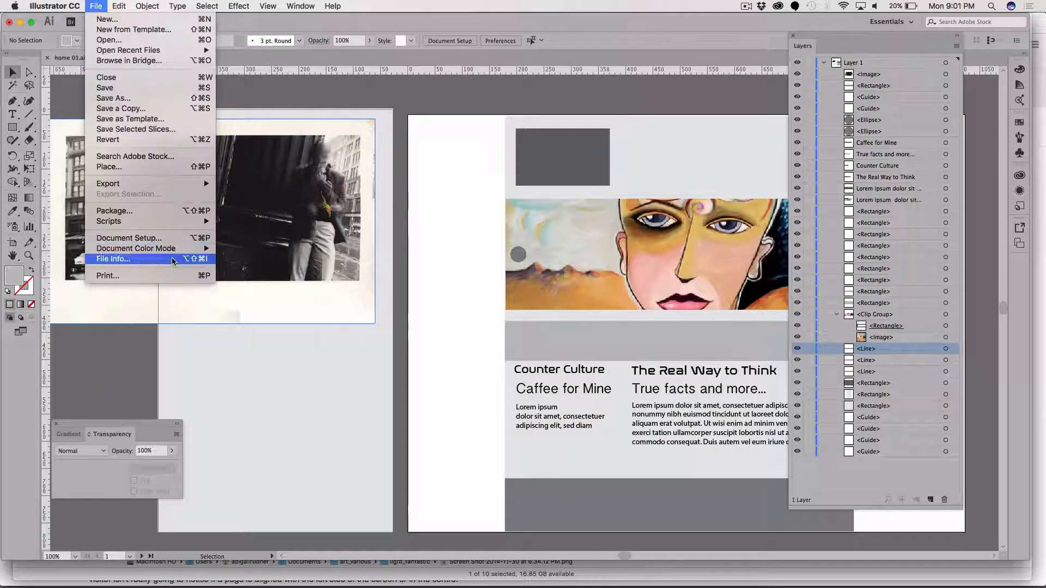
pyautogui.click(161, 167)
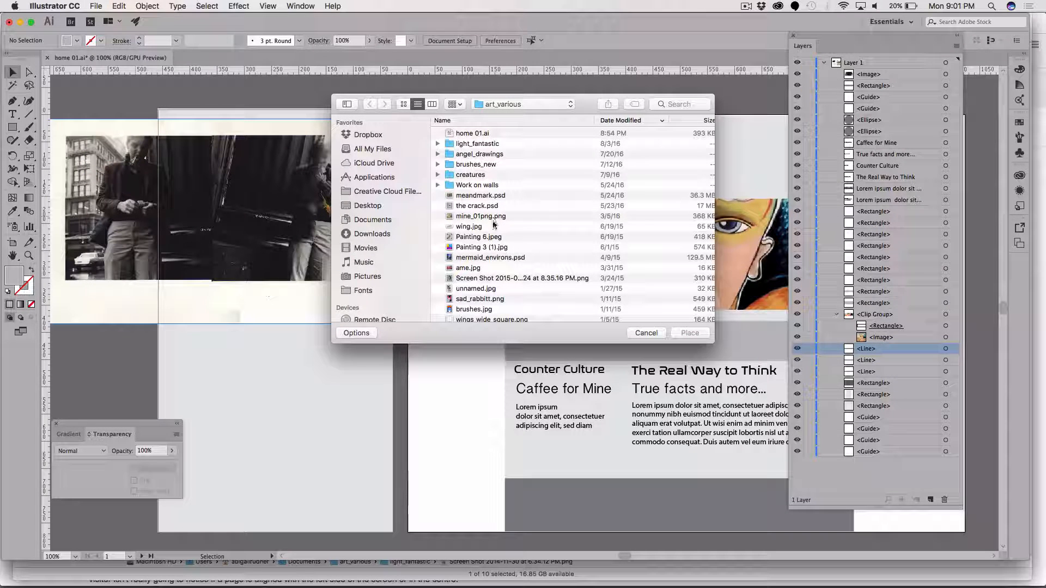
pyautogui.click(464, 260)
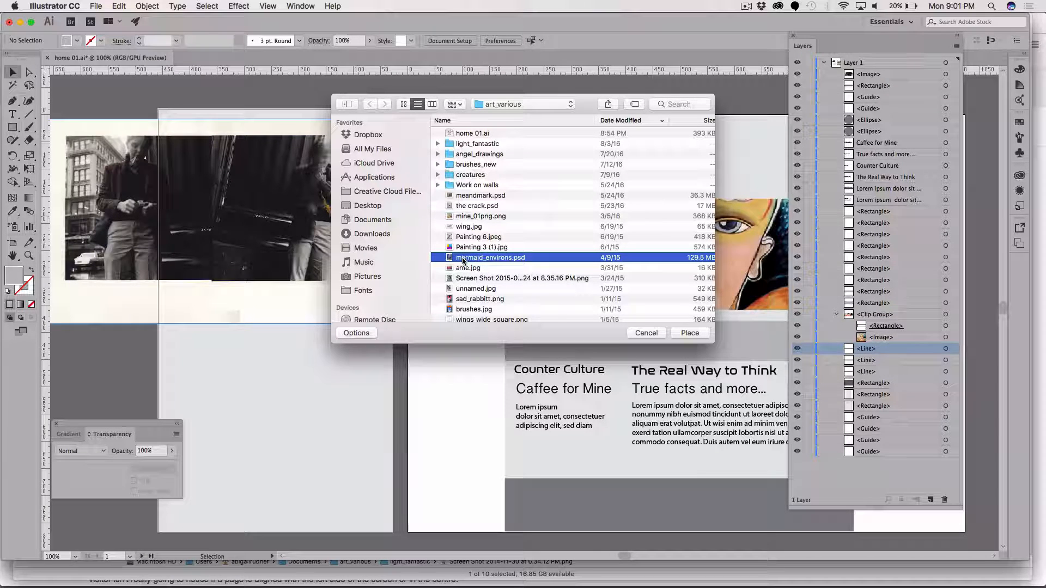
pyautogui.click(693, 334)
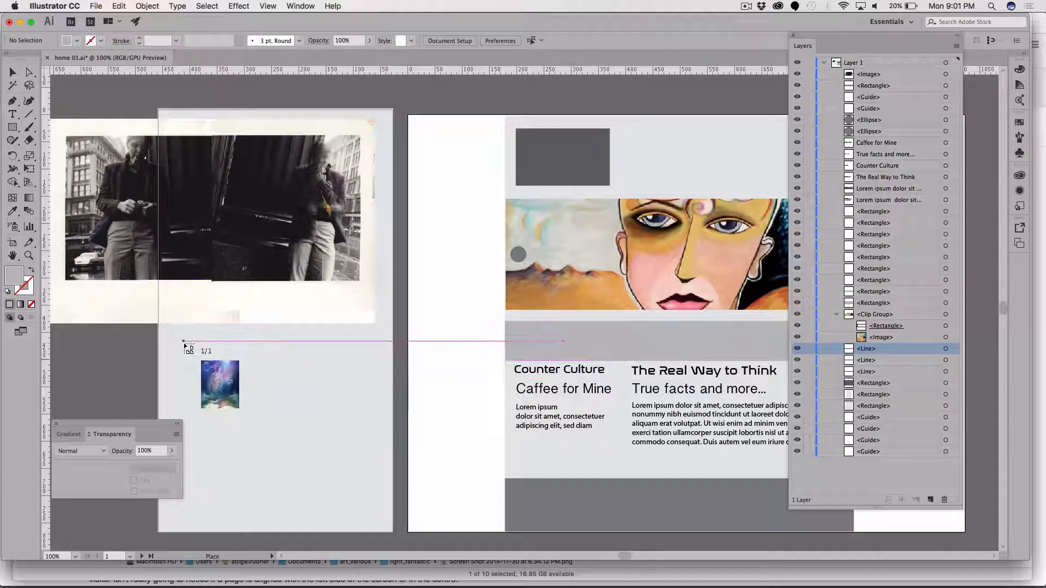
pyautogui.scroll(-5, 423, 480)
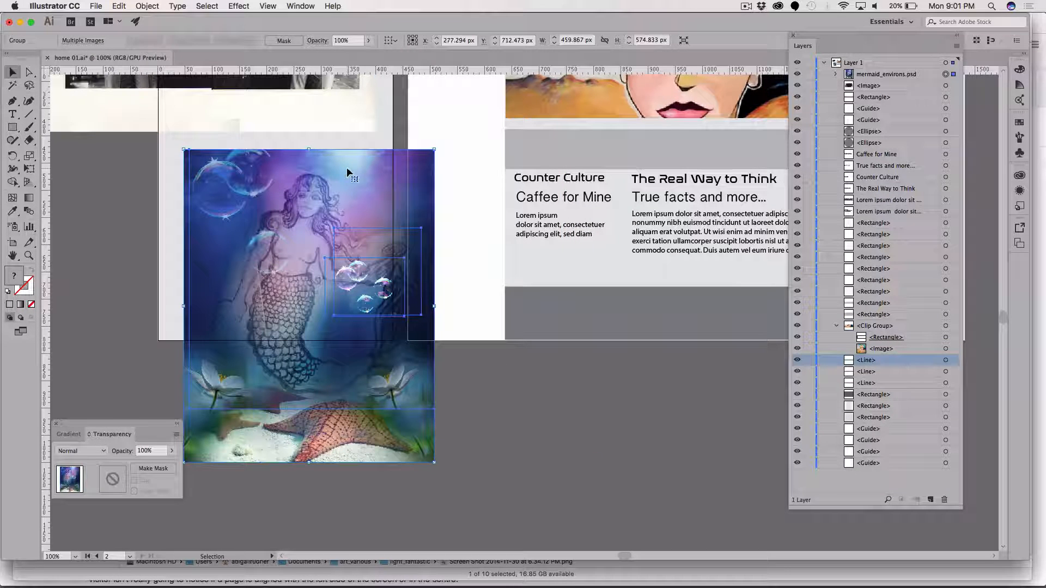
pyautogui.moveTo(347, 168); pyautogui.dragTo(367, 158)
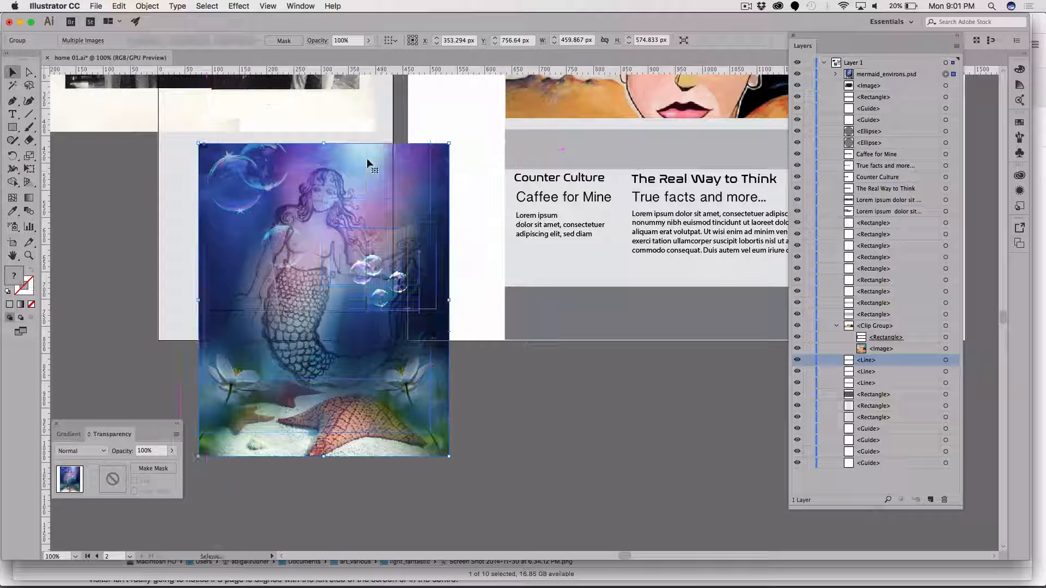
# Ungroup the mermaid artwork and delete its faint sketch (Layer 8) and the mermaid drawing (Layer 7 copy).
pyautogui.click(156, 5)
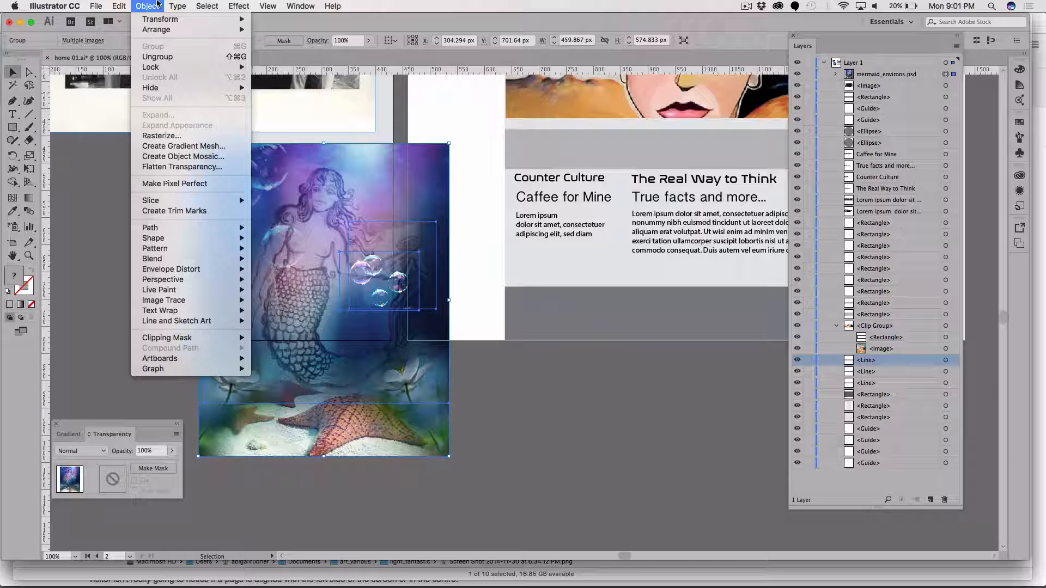
pyautogui.click(157, 57)
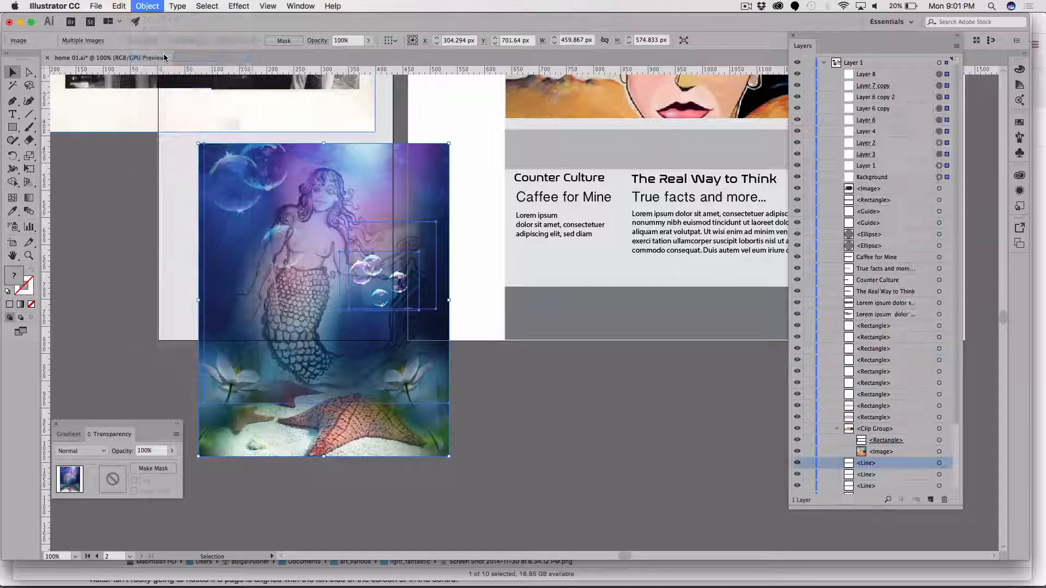
pyautogui.click(359, 246)
pyautogui.click(360, 264)
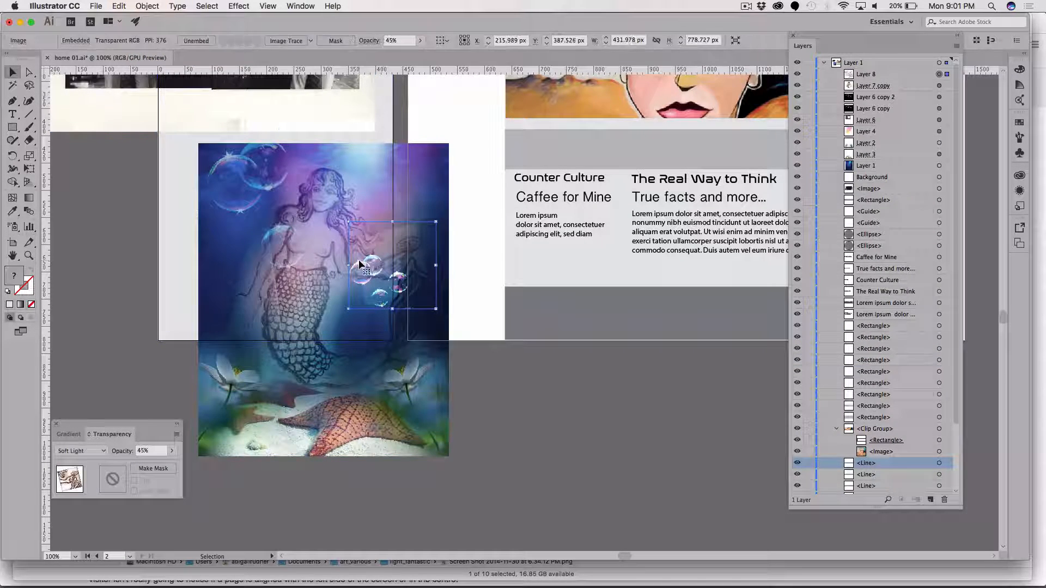
pyautogui.press('Delete')
pyautogui.click(364, 273)
pyautogui.moveTo(364, 273); pyautogui.dragTo(342, 328)
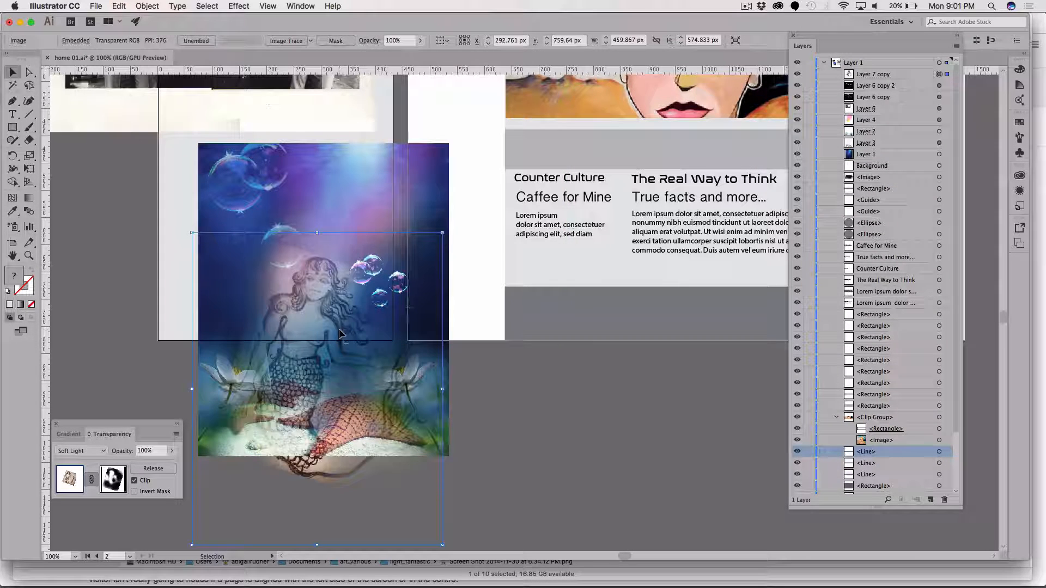
pyautogui.press('Delete')
# Delete the bubble images, Layer 6 copy 2, Layer 6 copy and Layer 6, from the ungrouped artwork.
pyautogui.moveTo(321, 248); pyautogui.dragTo(345, 316)
pyautogui.click(276, 244)
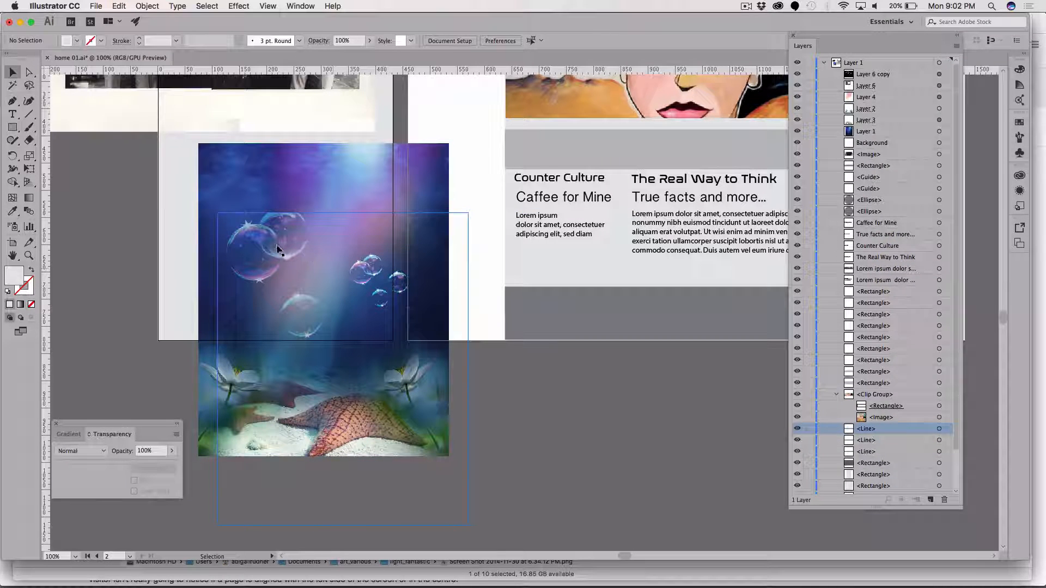
pyautogui.press('Delete')
pyautogui.moveTo(291, 212); pyautogui.dragTo(370, 281)
pyautogui.press('Delete')
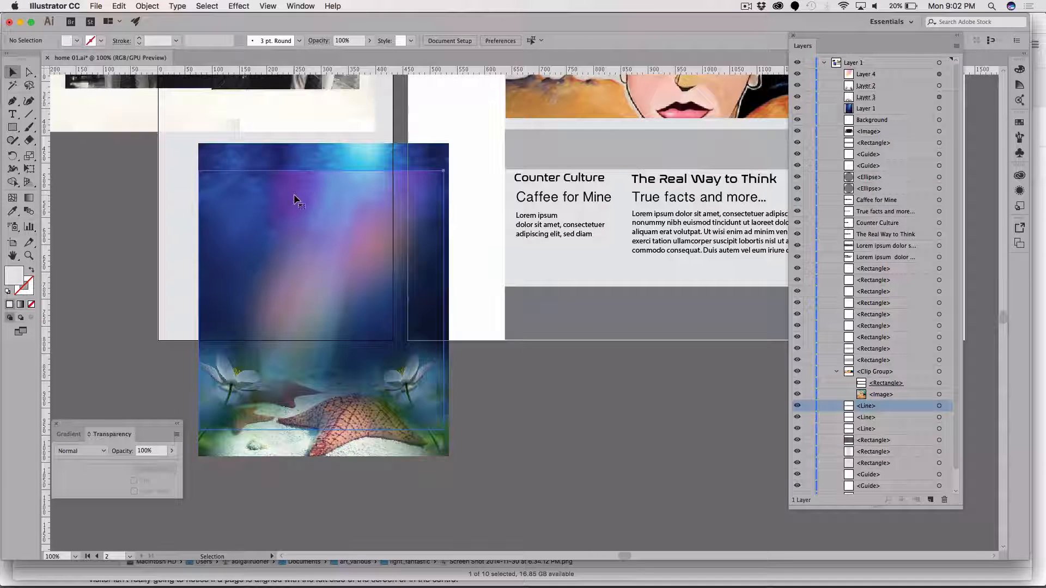
# Delete the pink glow, white flowers and starfish images, leaving the blue underwater picture and its background.
pyautogui.click(294, 200)
pyautogui.press('Delete')
pyautogui.moveTo(277, 169); pyautogui.dragTo(494, 178)
pyautogui.press('Delete')
pyautogui.press('Delete')
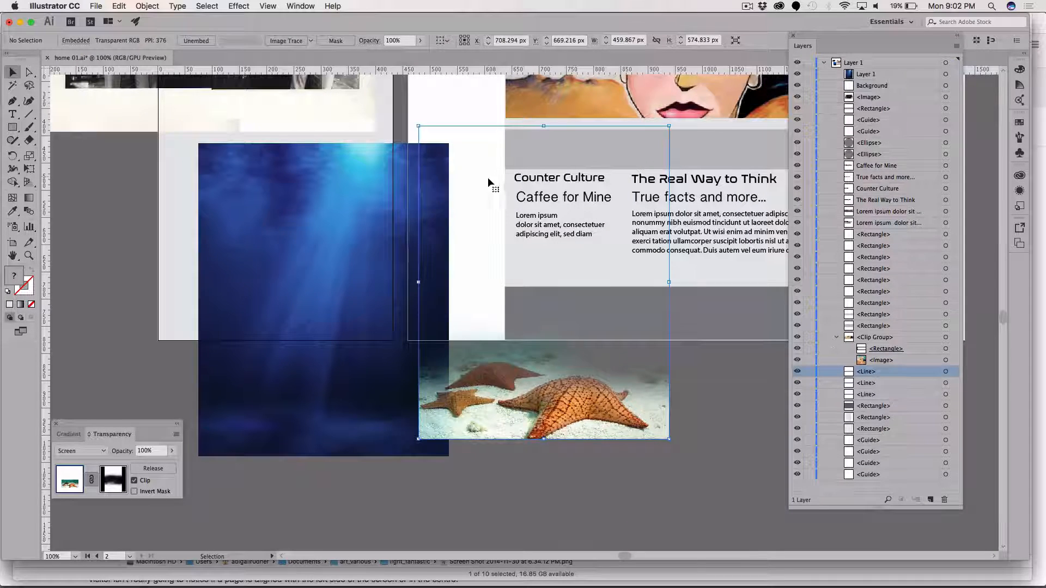
# Cut the blue underwater image and paste it in back of the gray rectangle above "Counter Culture".
pyautogui.moveTo(310, 233); pyautogui.dragTo(553, 214)
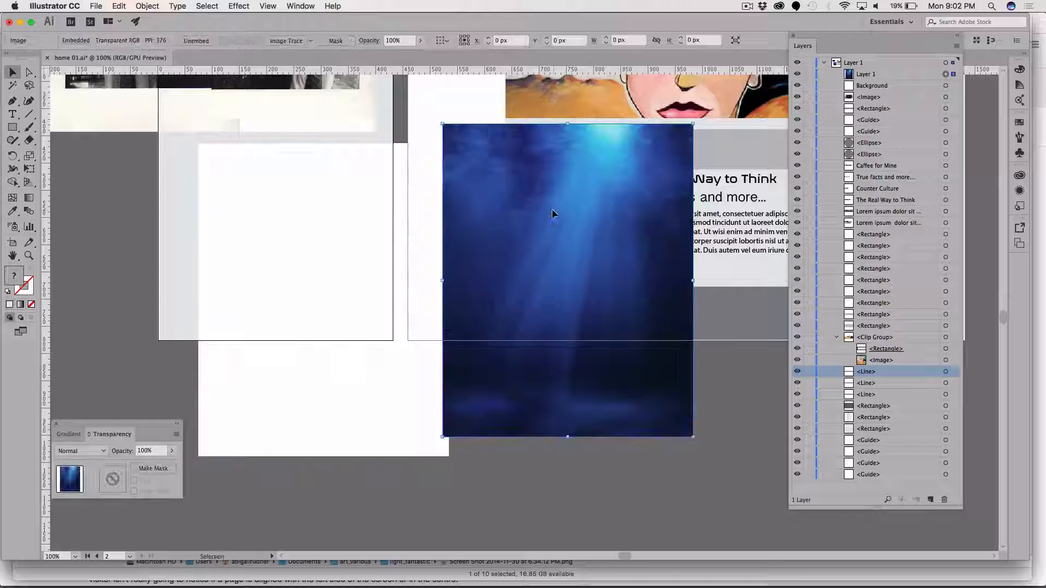
pyautogui.press('Delete')
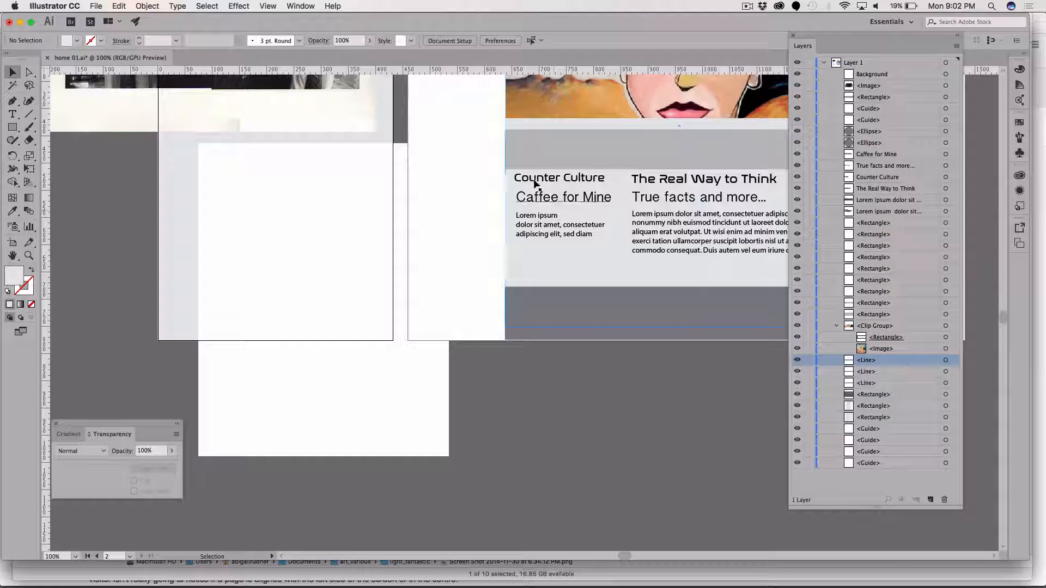
pyautogui.click(548, 158)
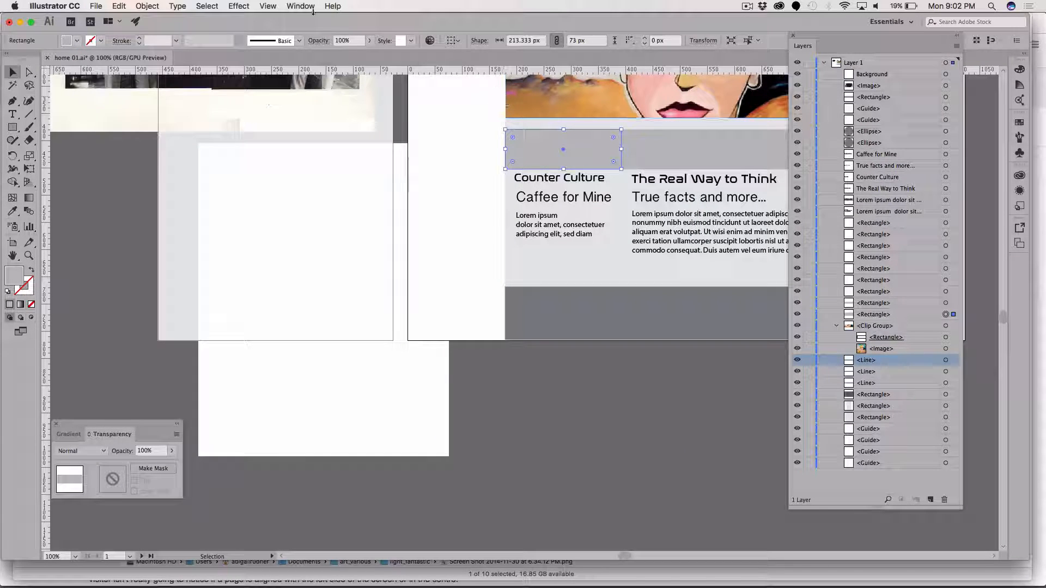
pyautogui.click(121, 6)
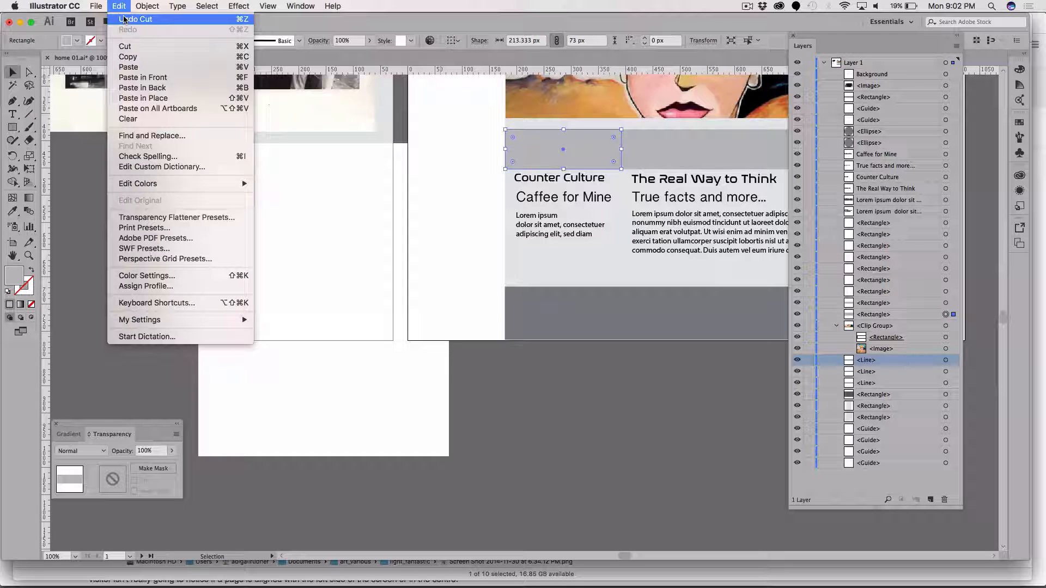
pyautogui.click(141, 89)
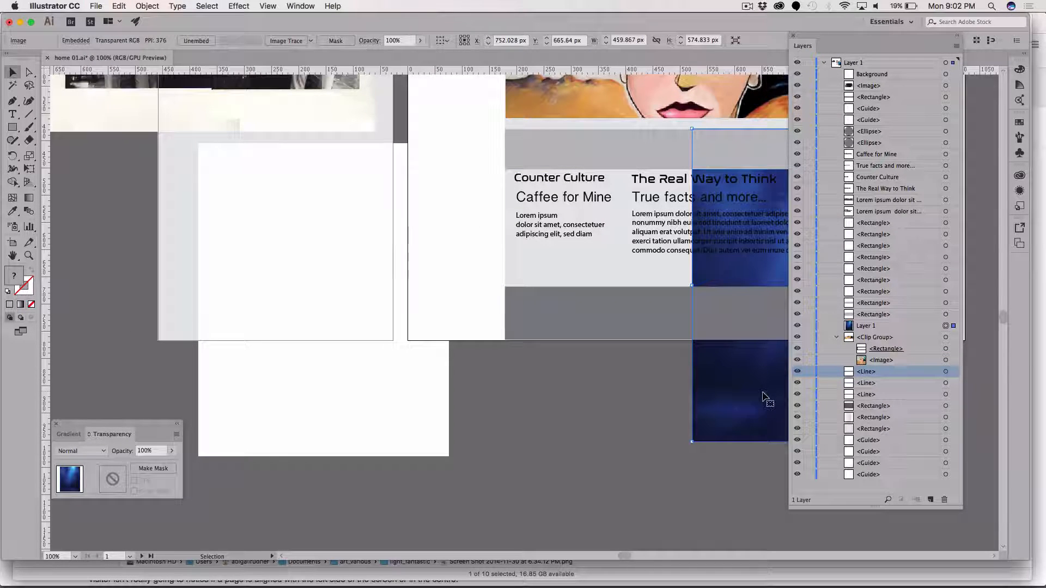
pyautogui.hscroll(5, 757, 407)
pyautogui.scroll(2, 757, 407)
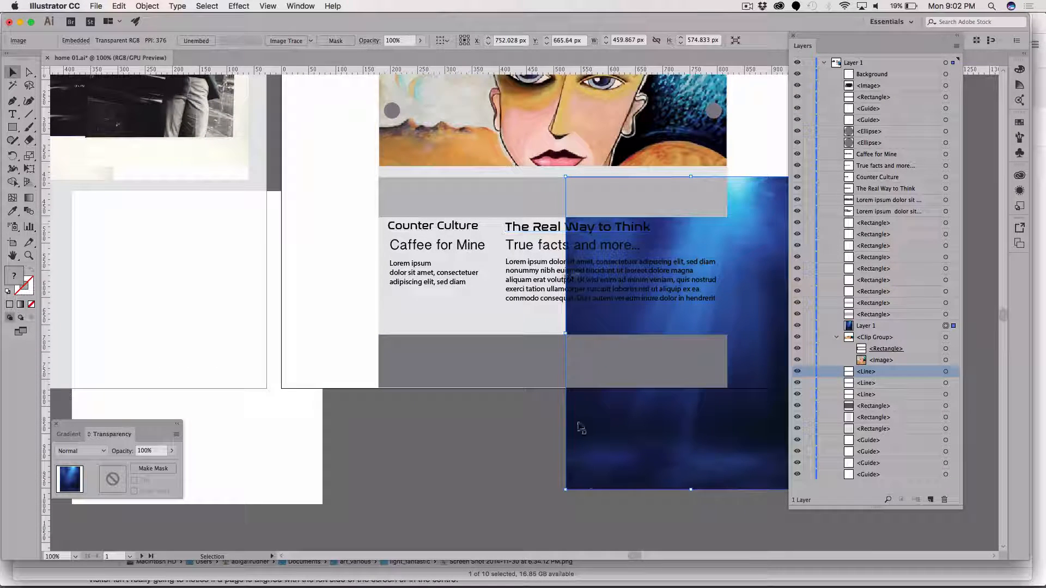
pyautogui.press('cmd+z')
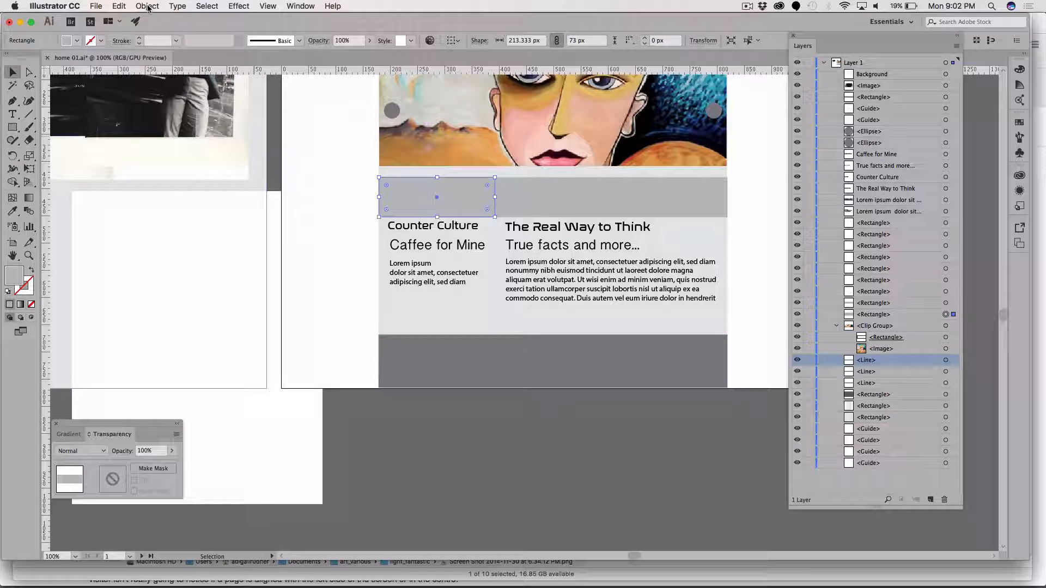
pyautogui.press('super+shift+z')
# Move the blue underwater image behind the gray rectangle above "Counter Culture" and clip it to that rectangle with a clipping mask.
pyautogui.moveTo(642, 418); pyautogui.dragTo(446, 419)
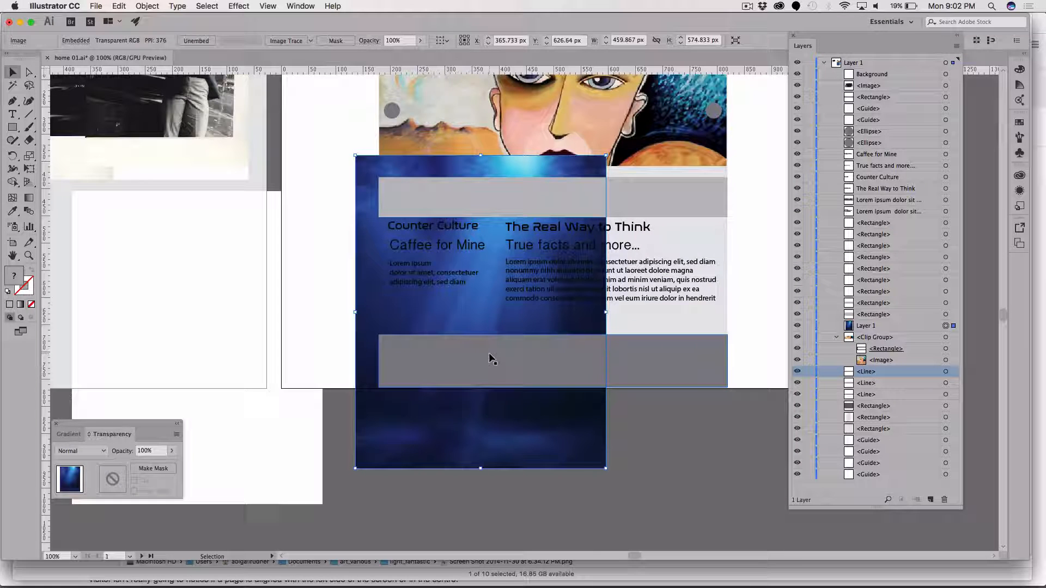
pyautogui.moveTo(422, 432); pyautogui.dragTo(422, 447)
pyautogui.keyDown('shift'); pyautogui.click(428, 203); pyautogui.keyUp('shift')
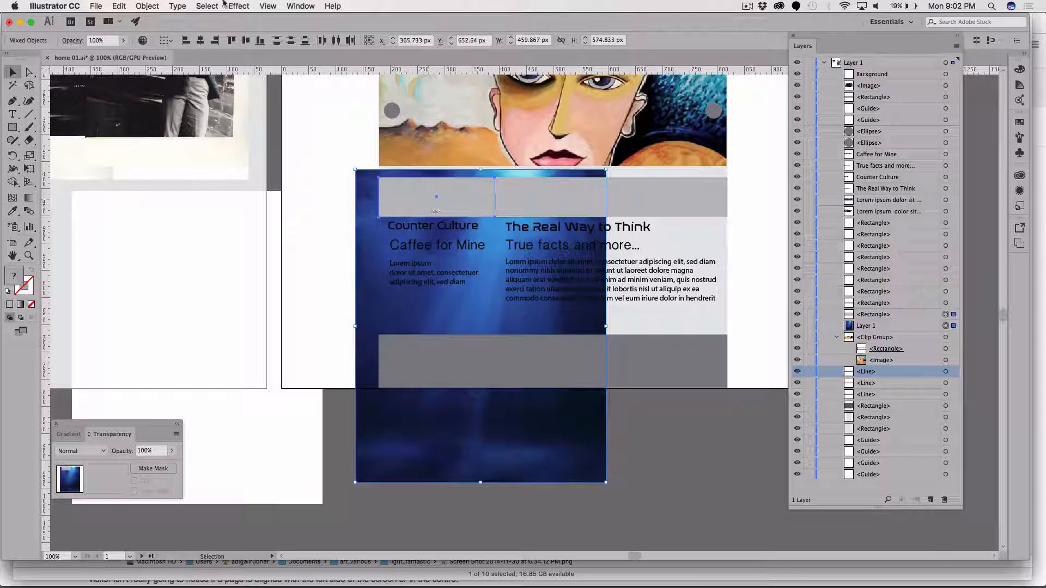
pyautogui.click(152, 4)
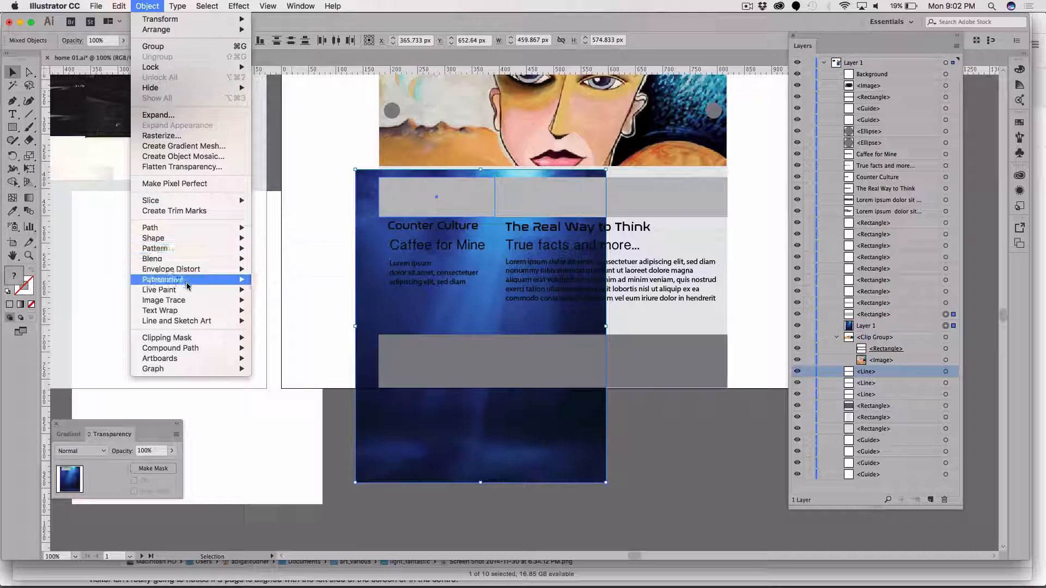
pyautogui.moveTo(229, 338)
pyautogui.click(269, 338)
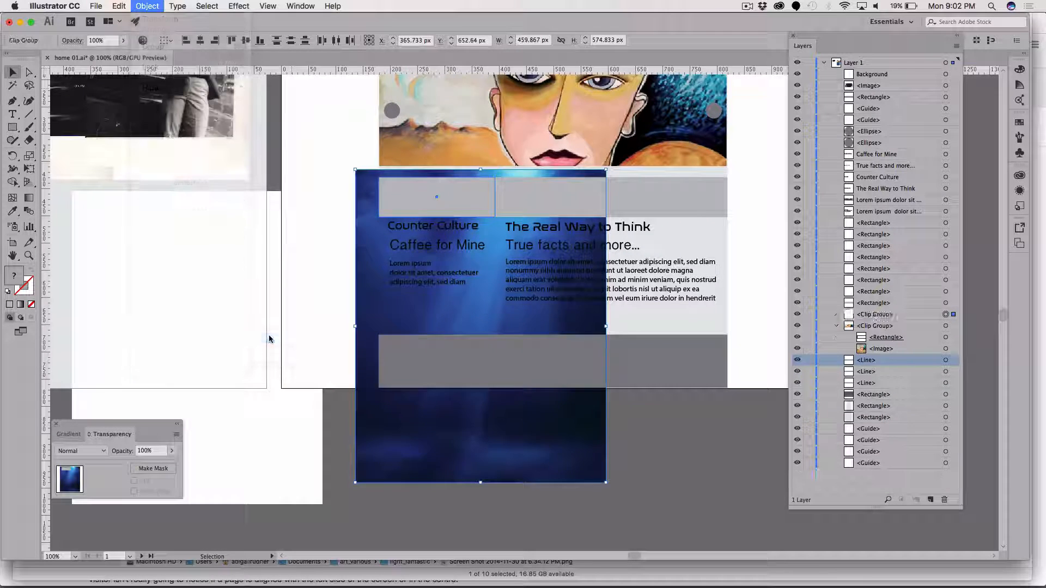
pyautogui.click(502, 466)
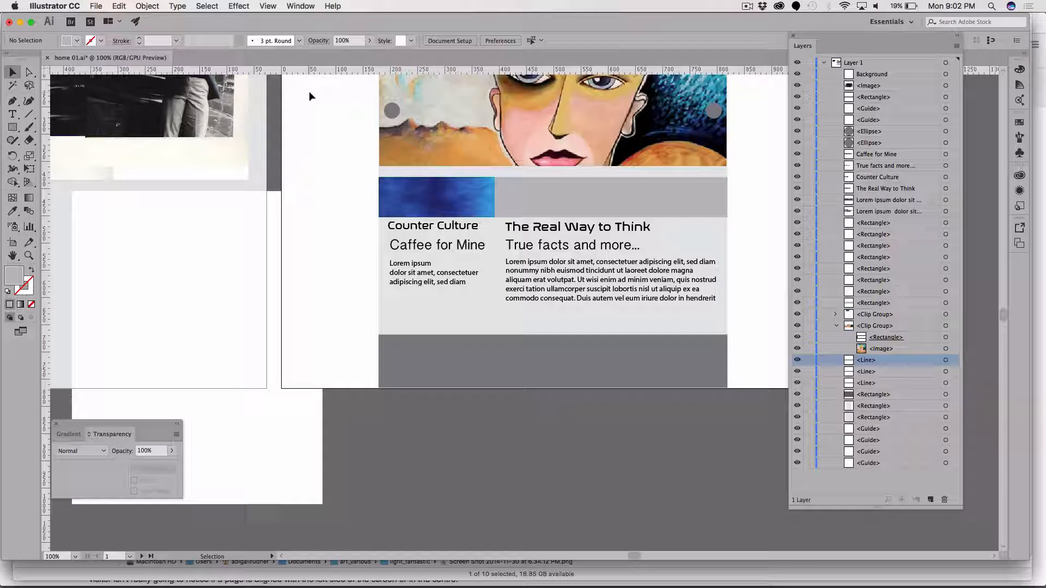
# Paste another copy of the blue underwater image, move it over the gray rectangle above "The Real Way to Think", and place it behind that rectangle.
pyautogui.hotkey('ctrl', 'v')
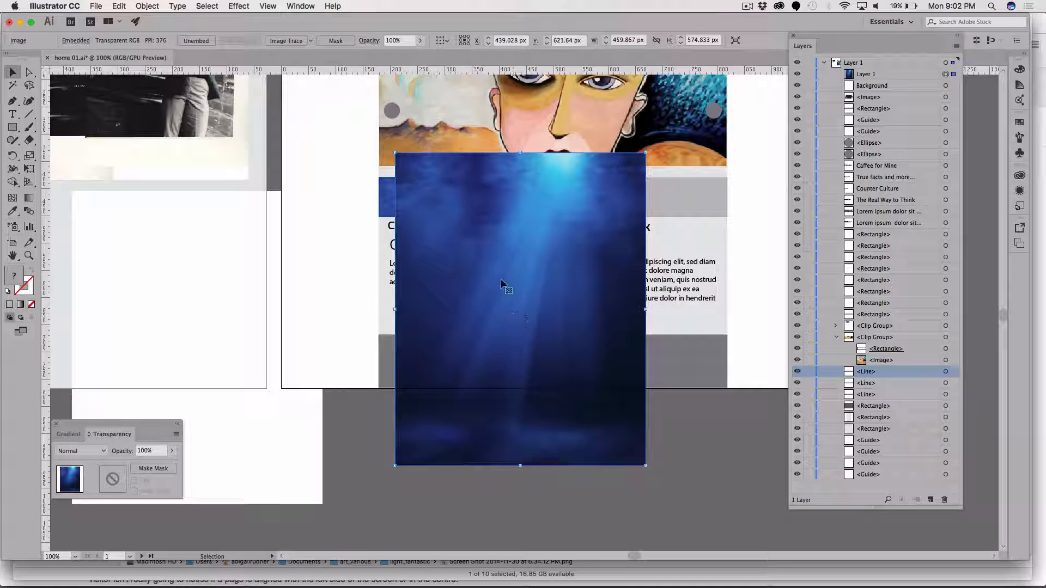
pyautogui.moveTo(483, 237); pyautogui.dragTo(602, 230)
pyautogui.press('Delete')
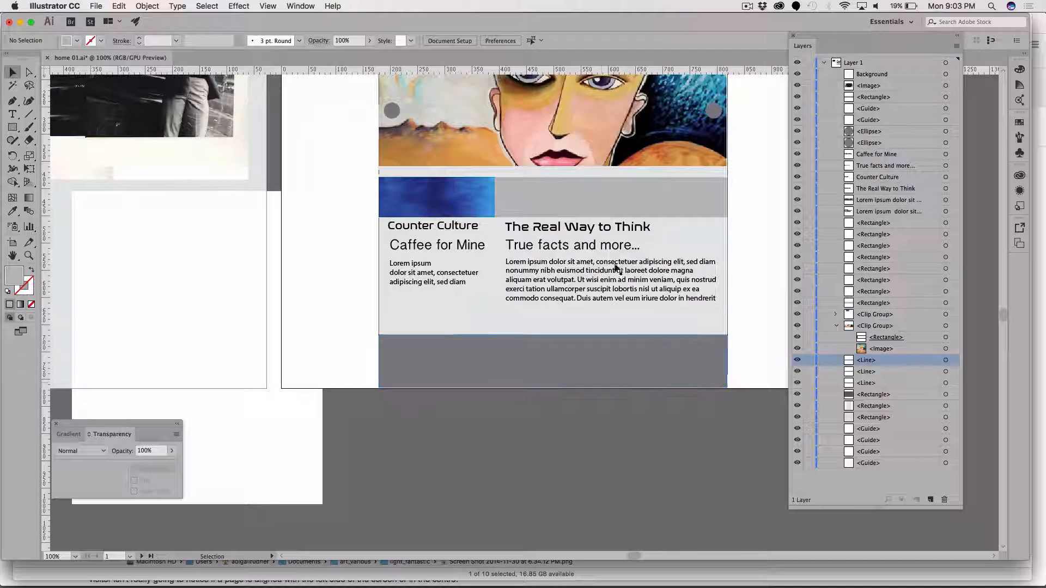
pyautogui.click(600, 202)
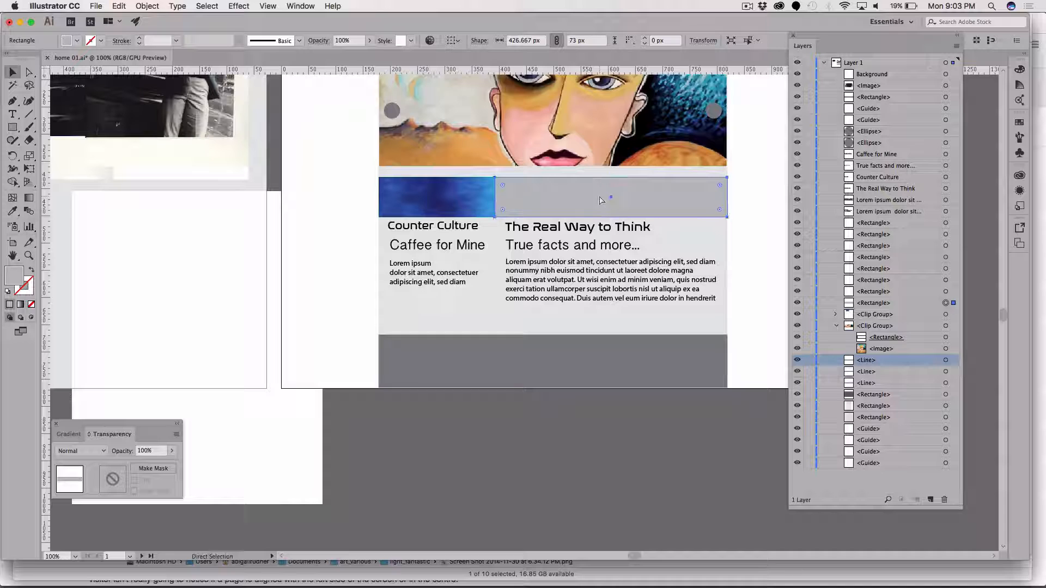
pyautogui.press('super+z')
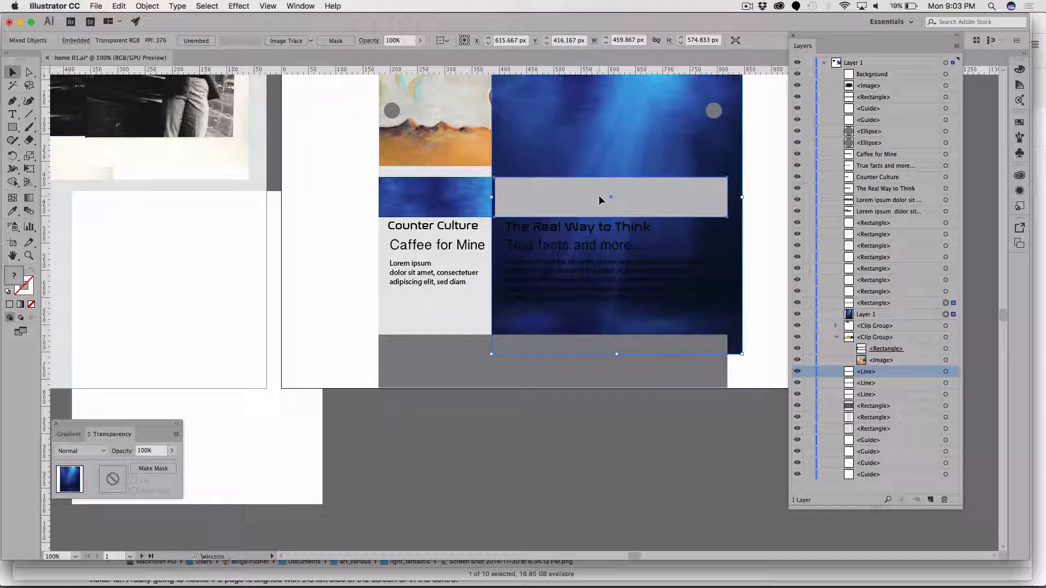
# Make a clipping mask from the gray rectangle above "The Real Way to Think" and the blue image behind it.
pyautogui.click(147, 6)
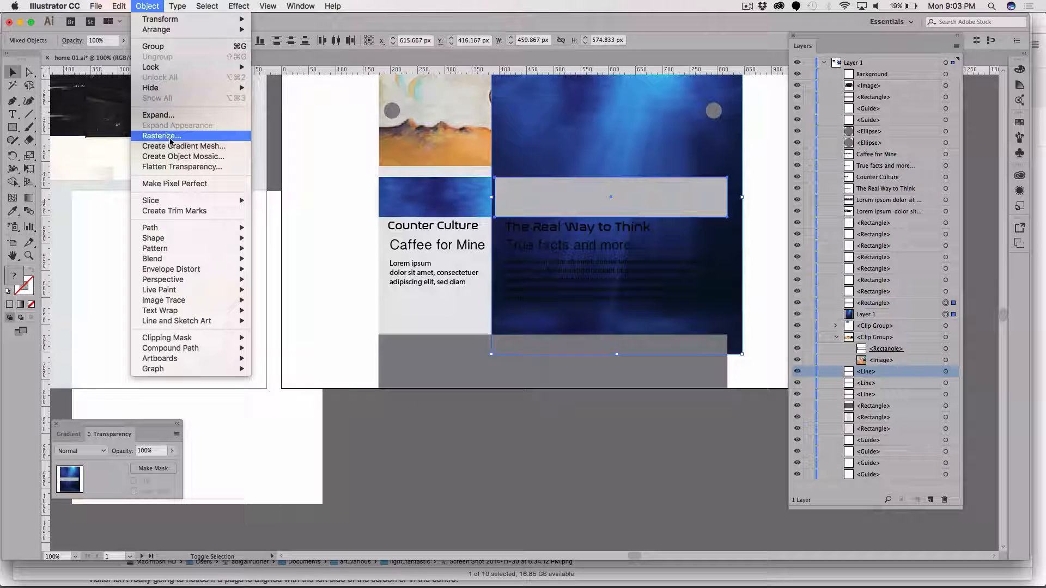
pyautogui.click(272, 339)
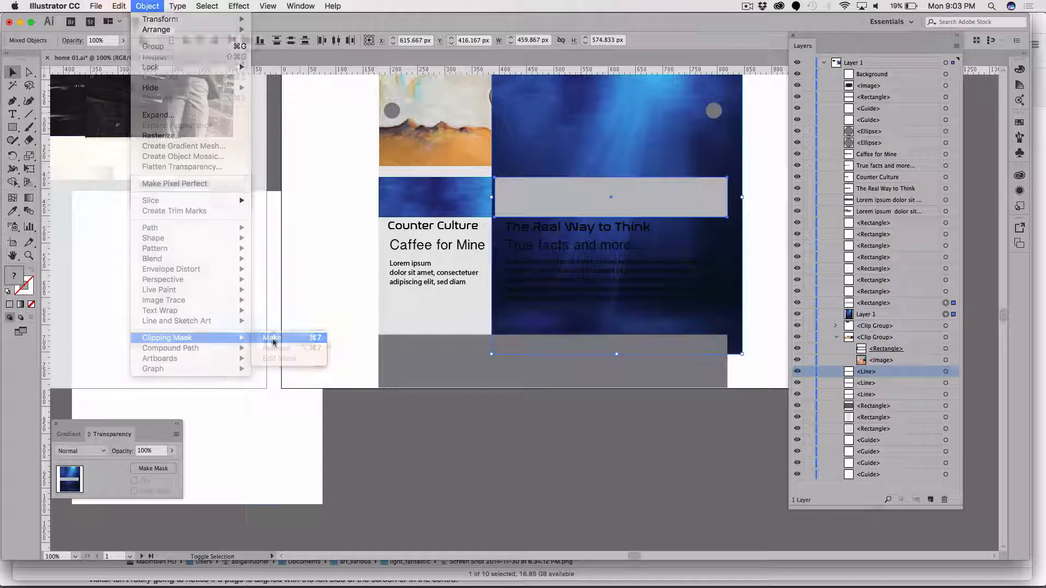
pyautogui.click(439, 440)
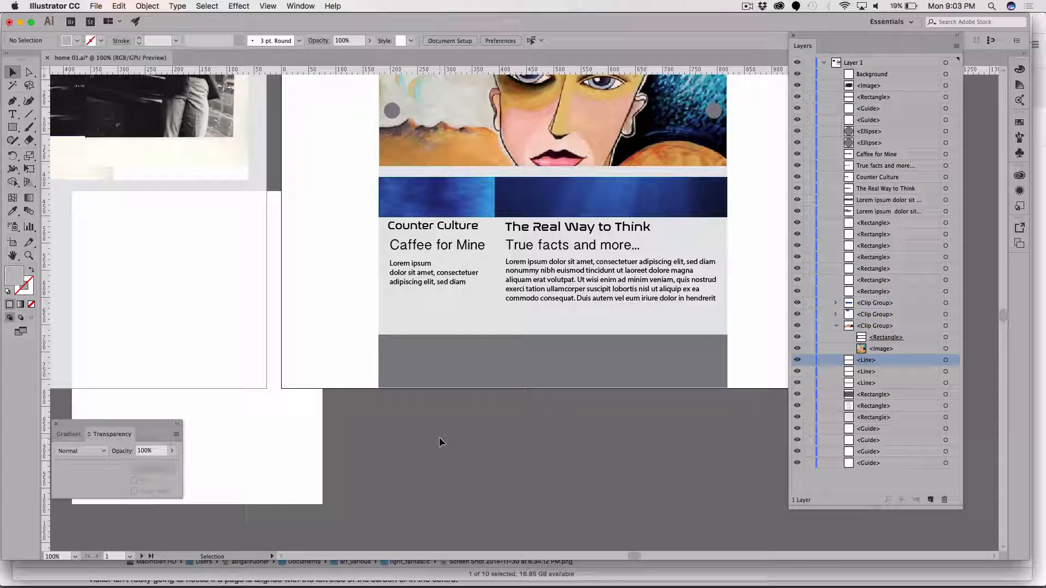
pyautogui.scroll(5, 440, 439)
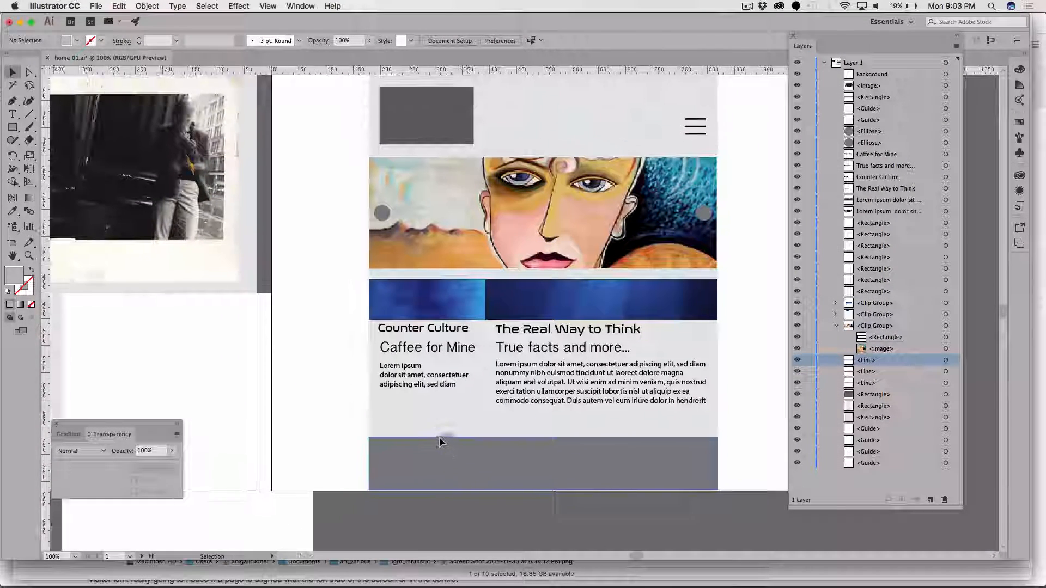
pyautogui.scroll(-1, 439, 438)
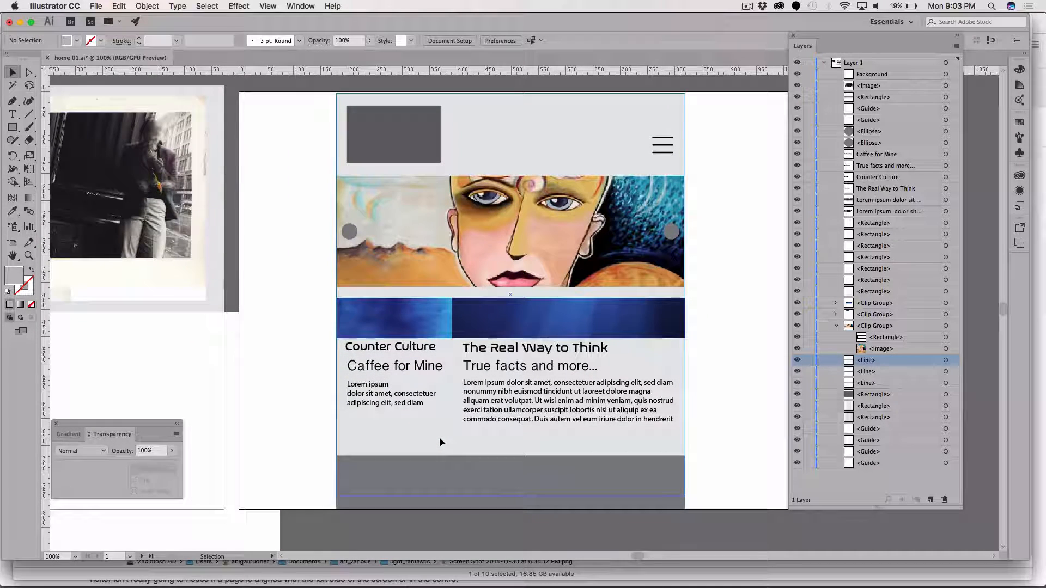
pyautogui.hscroll(-2, 439, 437)
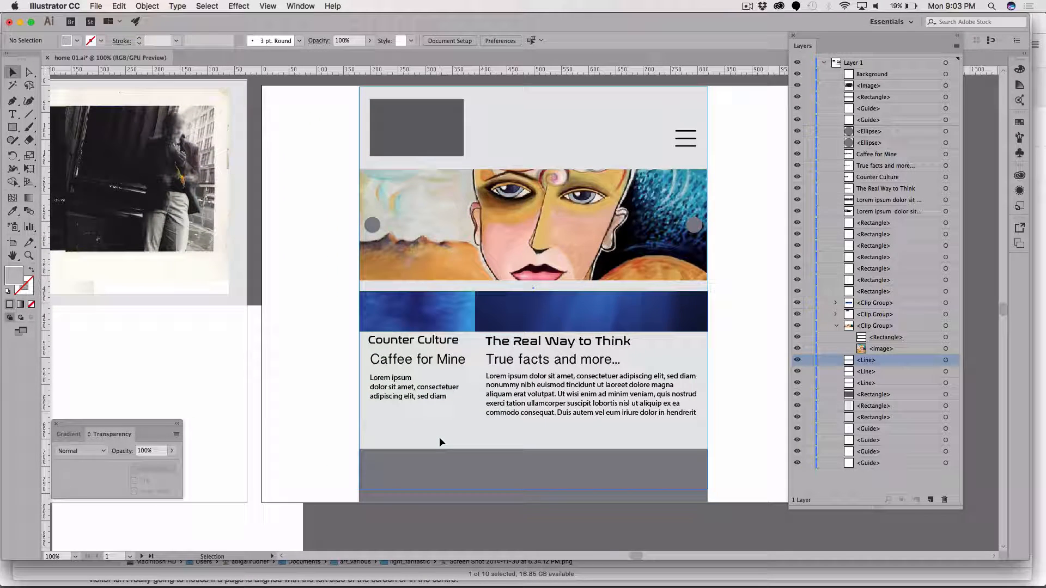
pyautogui.click(28, 71)
pyautogui.click(63, 73)
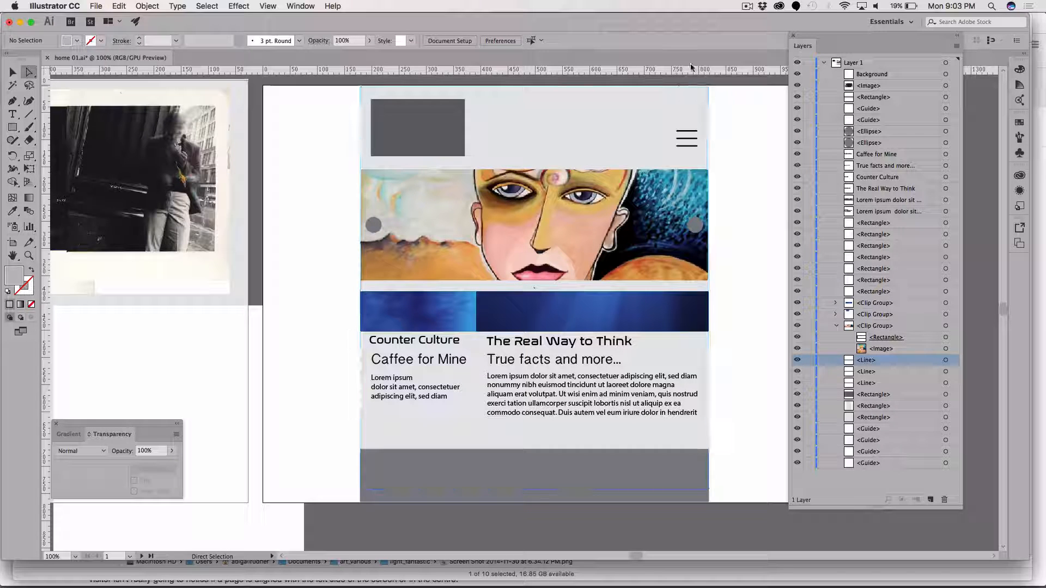
pyautogui.click(747, 6)
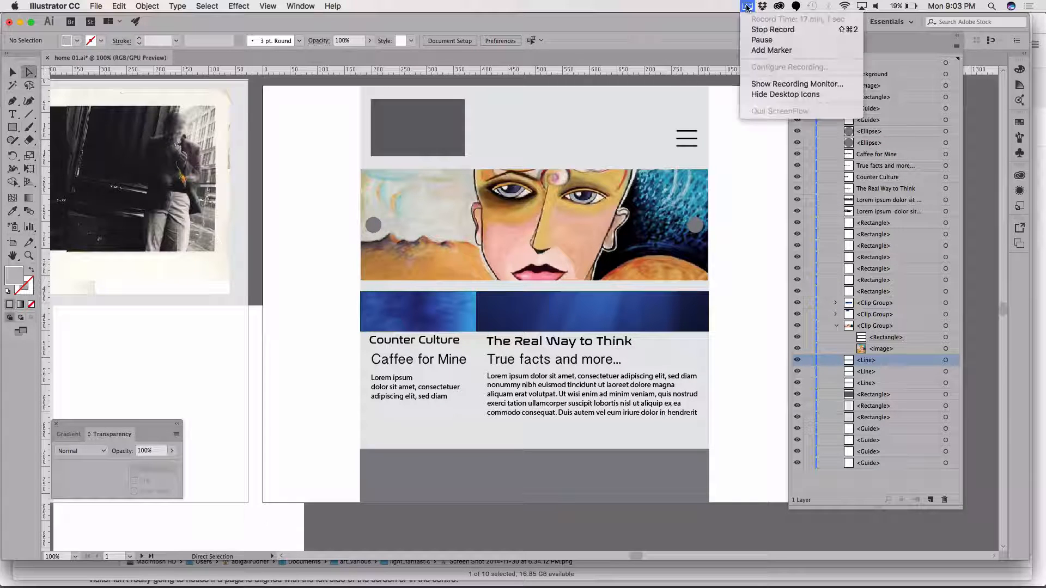